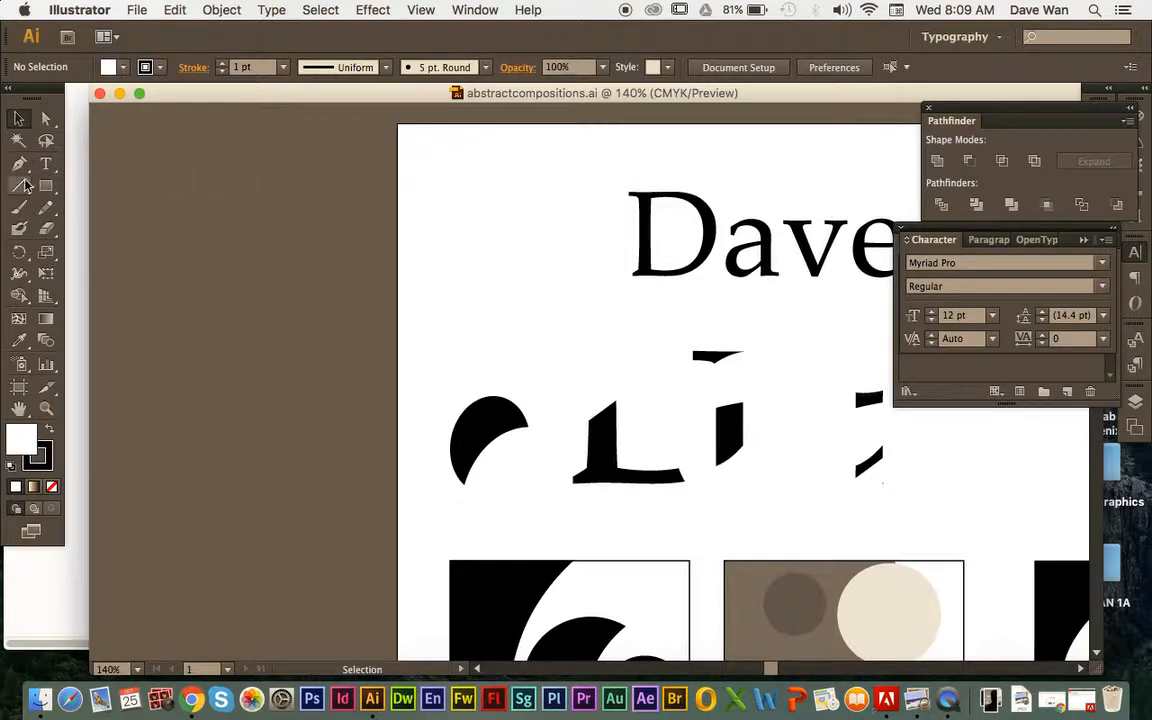
Find the square swirl composition in abstractcompositions.ai and copy it.
{"action": "left_click_drag", "start_coordinate": [414, 95], "coordinate": [243, 94]}
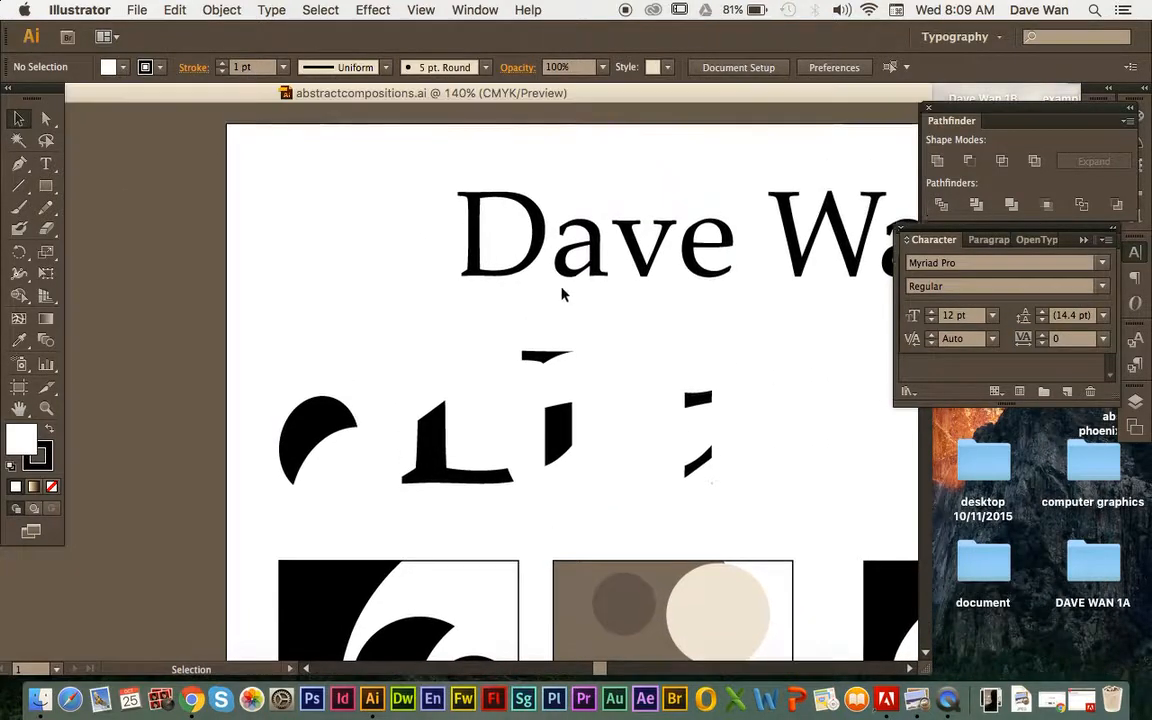
{"action": "scroll", "coordinate": [561, 287], "scroll_direction": "up", "scroll_amount": 10}
{"action": "scroll", "coordinate": [561, 291], "scroll_direction": "up", "scroll_amount": 10}
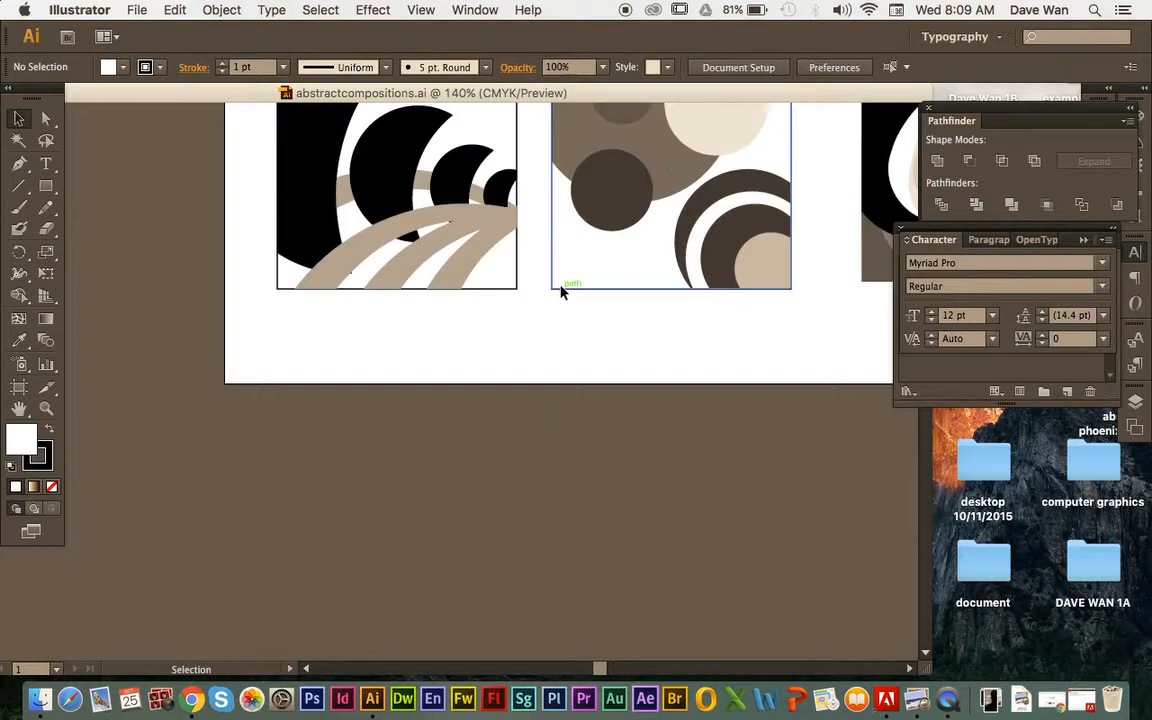
{"action": "scroll", "coordinate": [549, 600], "scroll_direction": "right", "scroll_amount": 10}
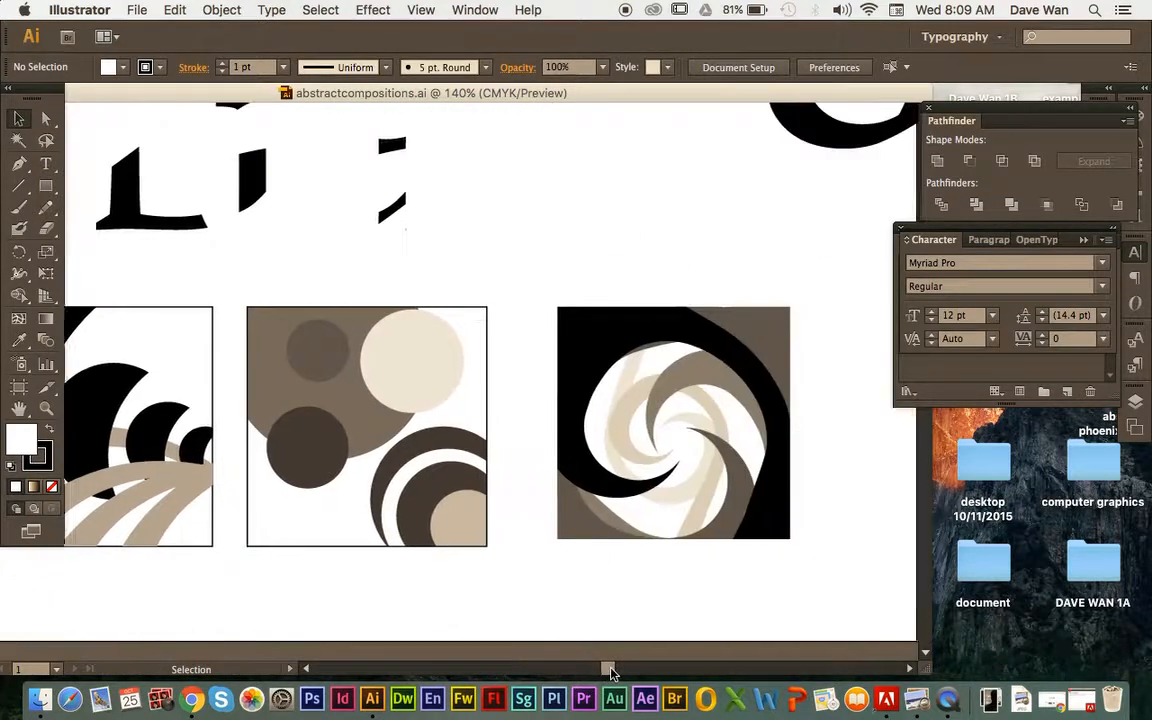
{"action": "left_click_drag", "start_coordinate": [410, 305], "coordinate": [684, 560]}
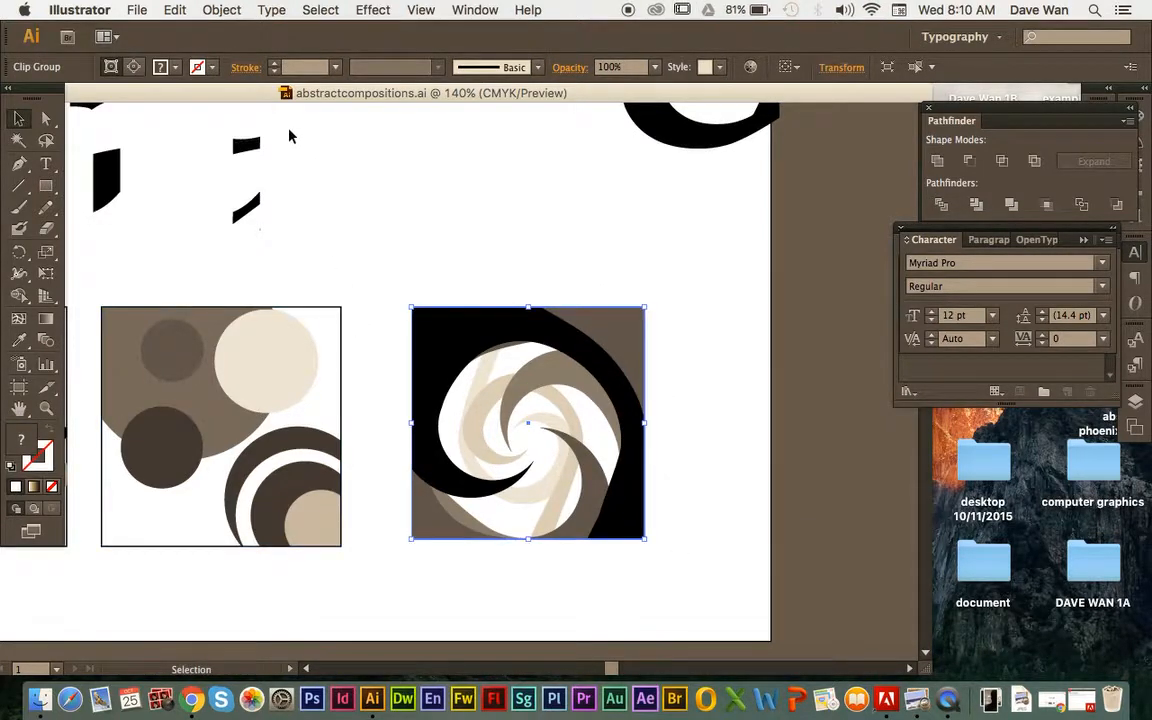
Create a new Letter-size document, 11 in wide by 8.5 in high, and paste the copied swirl composition into it.
{"action": "left_click", "coordinate": [137, 12]}
{"action": "left_click", "coordinate": [154, 31]}
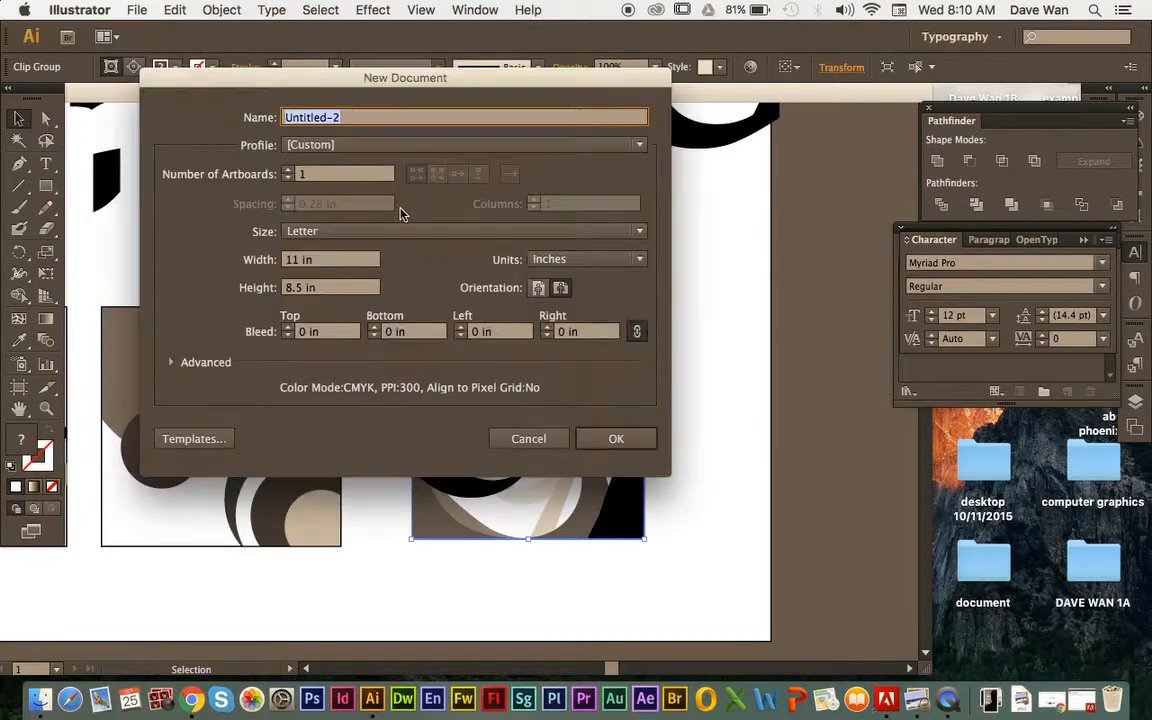
{"action": "left_click", "coordinate": [612, 438]}
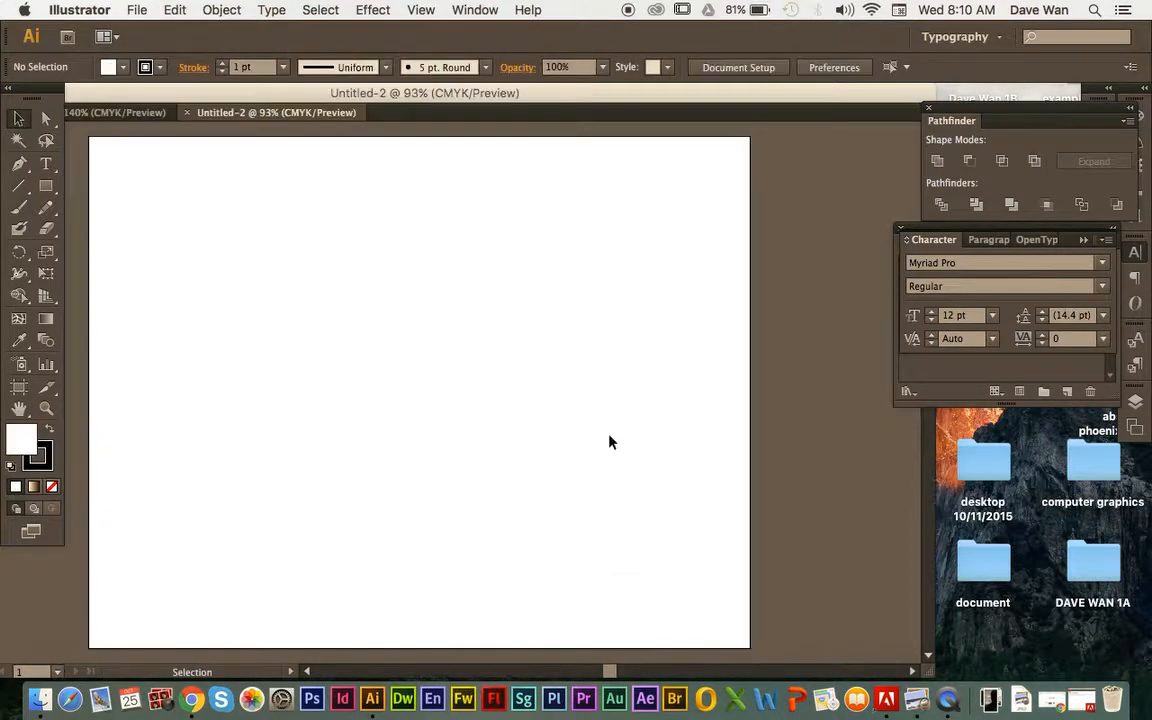
{"action": "key", "text": "super+v"}
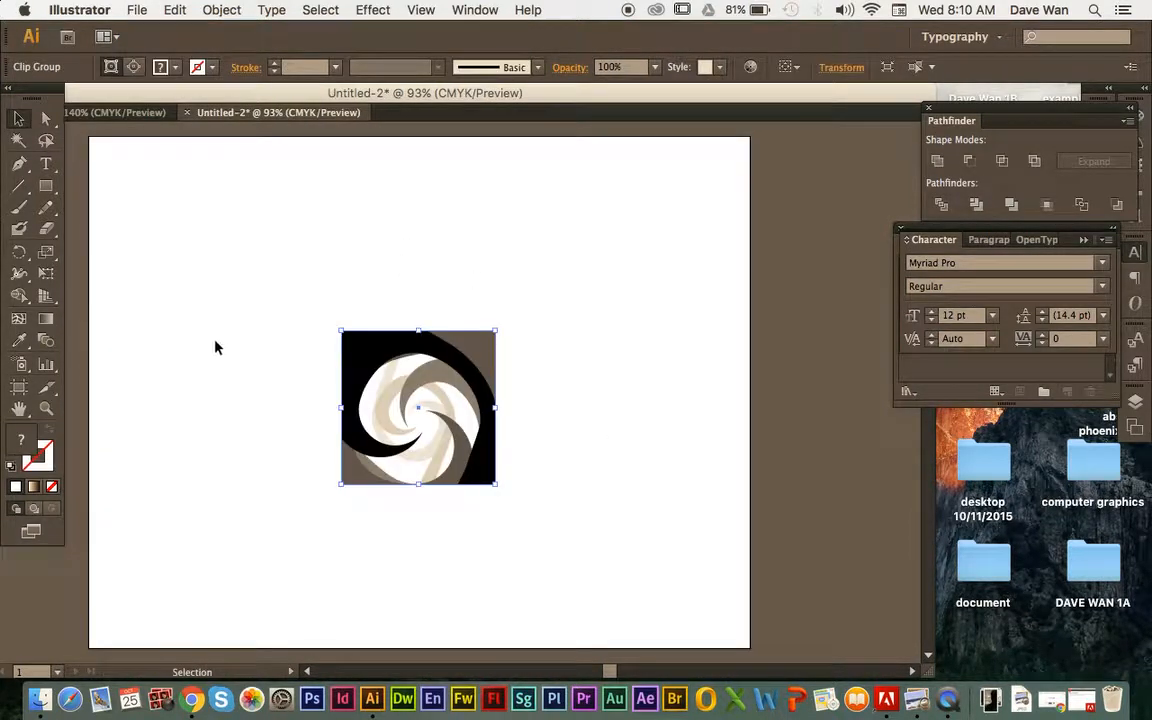
Enlarge the swirl composition proportionally to nearly fill the artboard's height and nudge it right toward the artboard's centre.
{"action": "left_click_drag", "start_coordinate": [341, 330], "coordinate": [153, 150]}
{"action": "left_click_drag", "start_coordinate": [496, 488], "coordinate": [674, 639]}
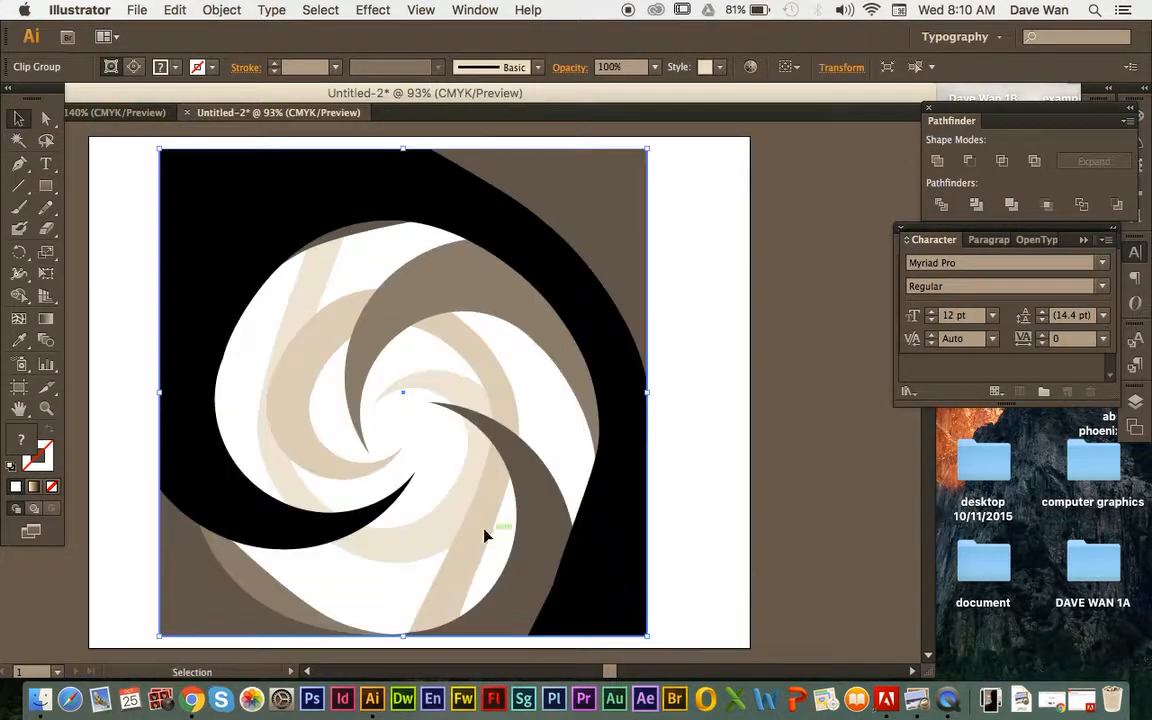
{"action": "key", "text": "Right"}
{"action": "key", "text": "Right"}
{"action": "key", "text": "Right"}
{"action": "key", "text": "Right"}
{"action": "key", "text": "Right"}
{"action": "key", "text": "Right"}
{"action": "key", "text": "Right"}
{"action": "key", "text": "Right"}
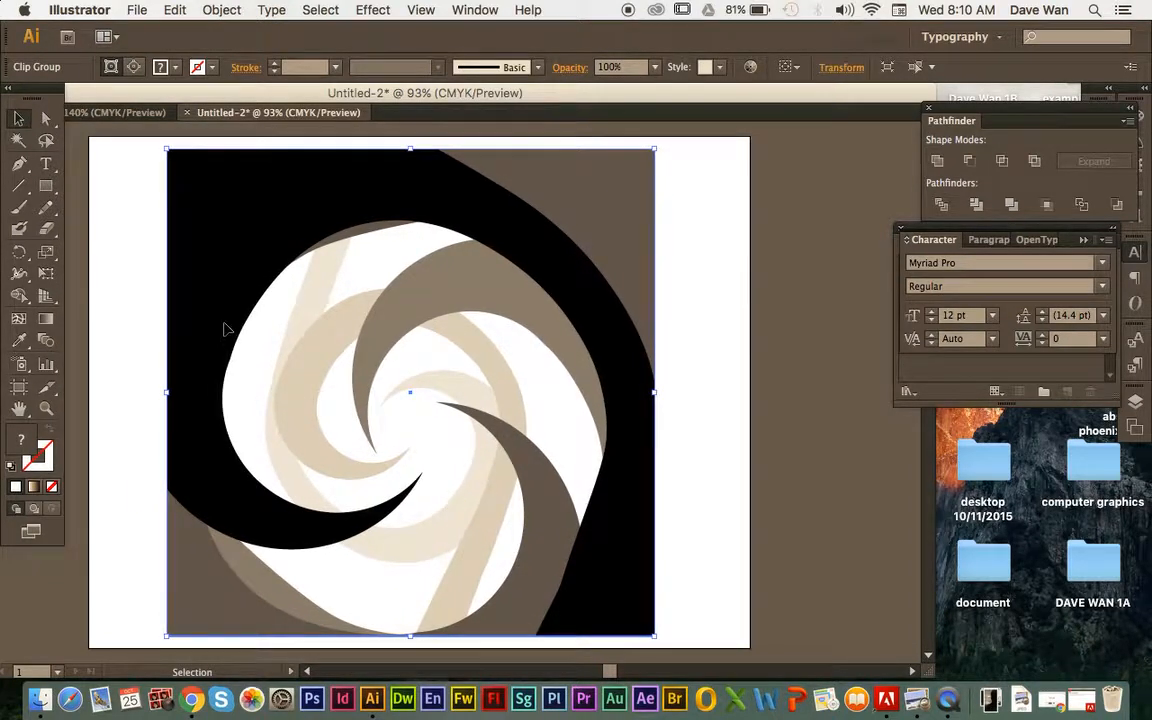
{"action": "left_click", "coordinate": [129, 303]}
Close the abstractcompositions.ai document and shift the remaining document window away from the sketch behind it.
{"action": "left_click_drag", "start_coordinate": [129, 94], "coordinate": [297, 102]}
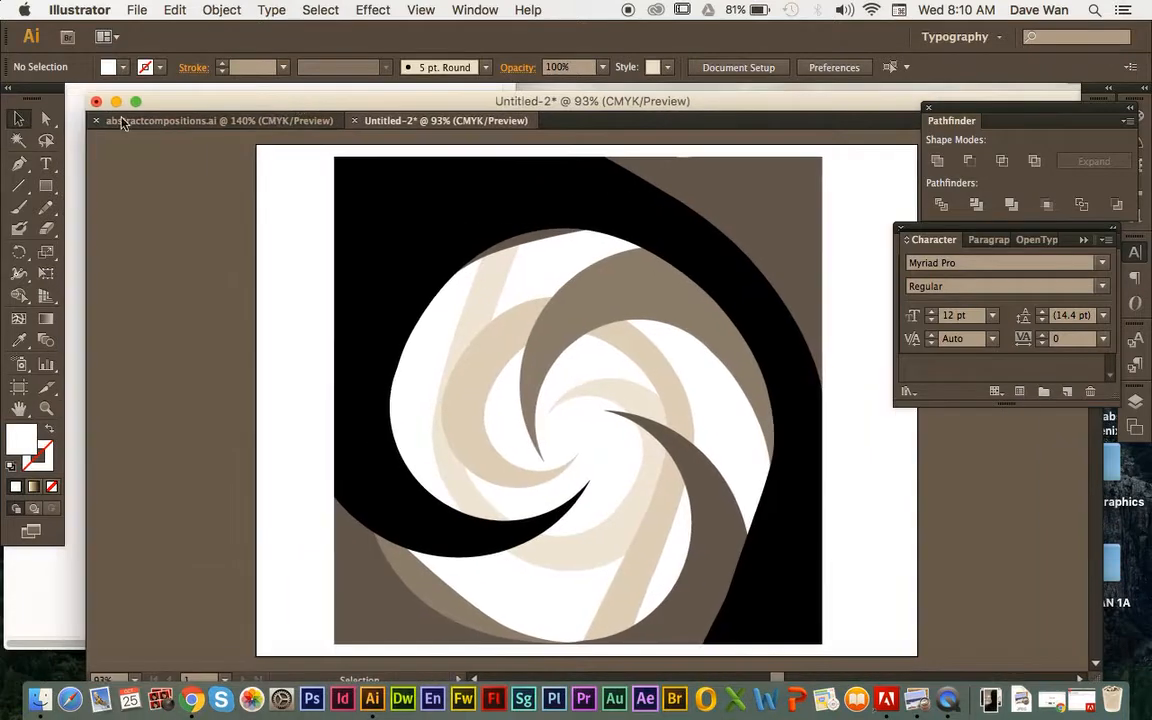
{"action": "left_click", "coordinate": [97, 121]}
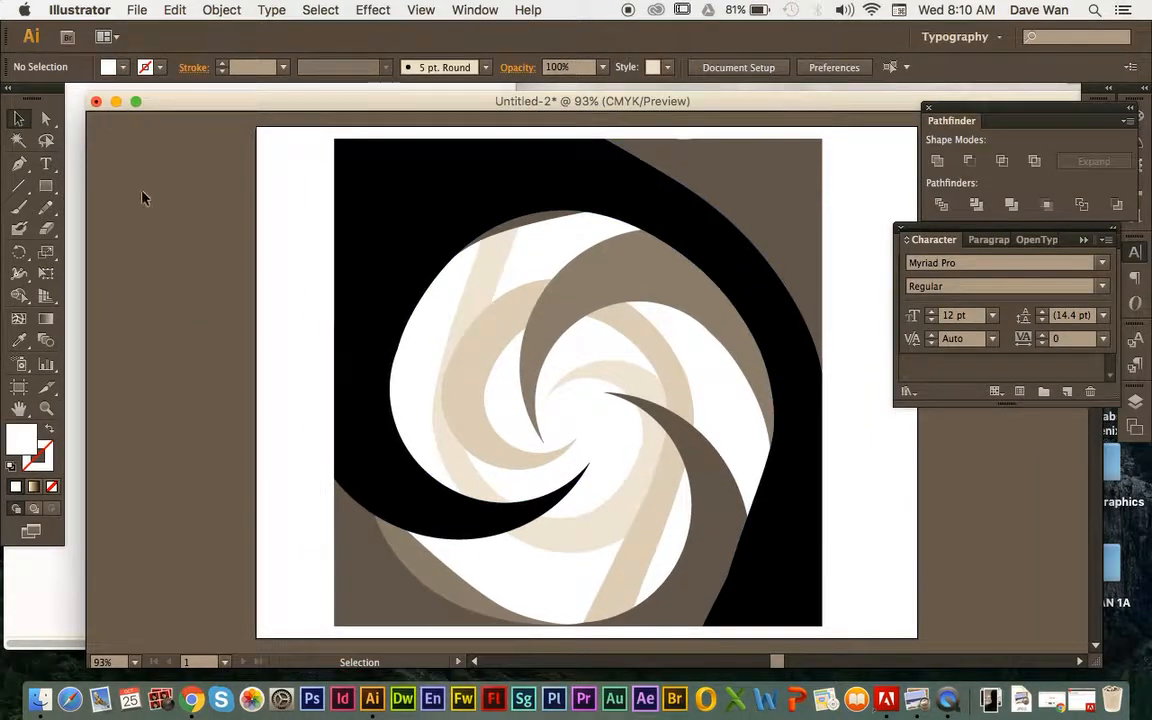
{"action": "left_click_drag", "start_coordinate": [202, 108], "coordinate": [226, 131]}
Switch to Preview and examine the hand-drawn additions on the swirl sketch in abstract designfinal comps.jpg.
{"action": "left_click", "coordinate": [91, 210]}
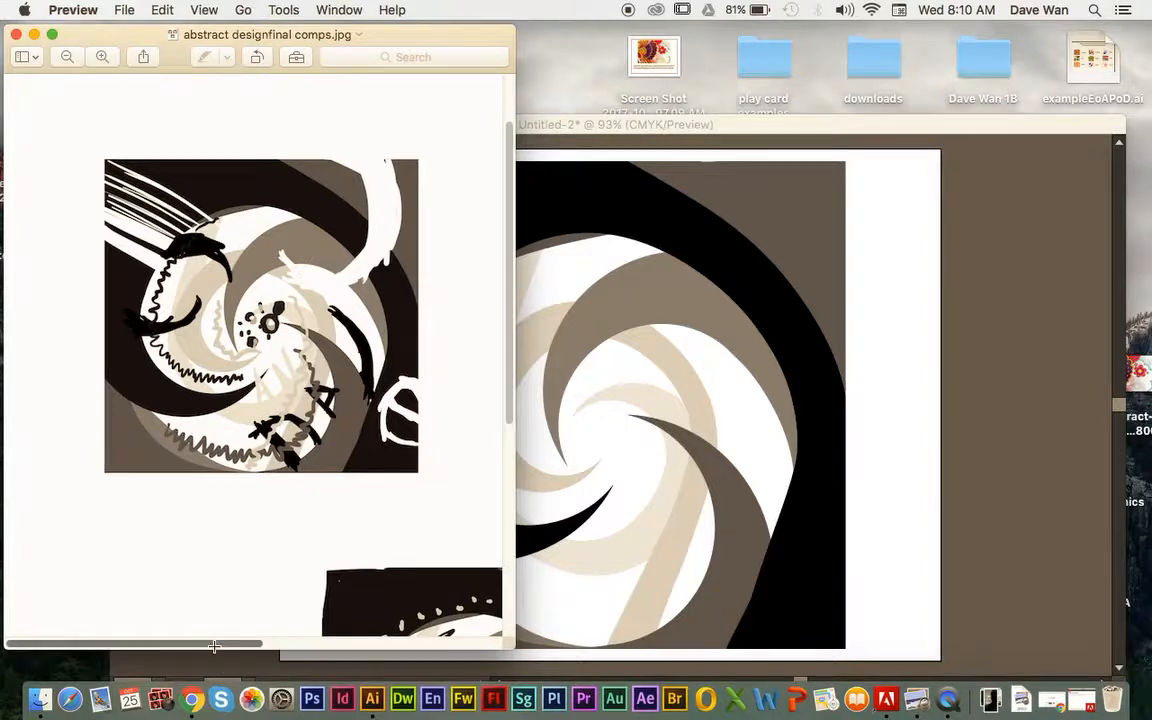
{"action": "scroll", "coordinate": [389, 633], "scroll_direction": "right", "scroll_amount": 5}
{"action": "scroll", "coordinate": [389, 633], "scroll_direction": "left", "scroll_amount": 8}
{"action": "scroll", "coordinate": [211, 594], "scroll_direction": "down", "scroll_amount": 5}
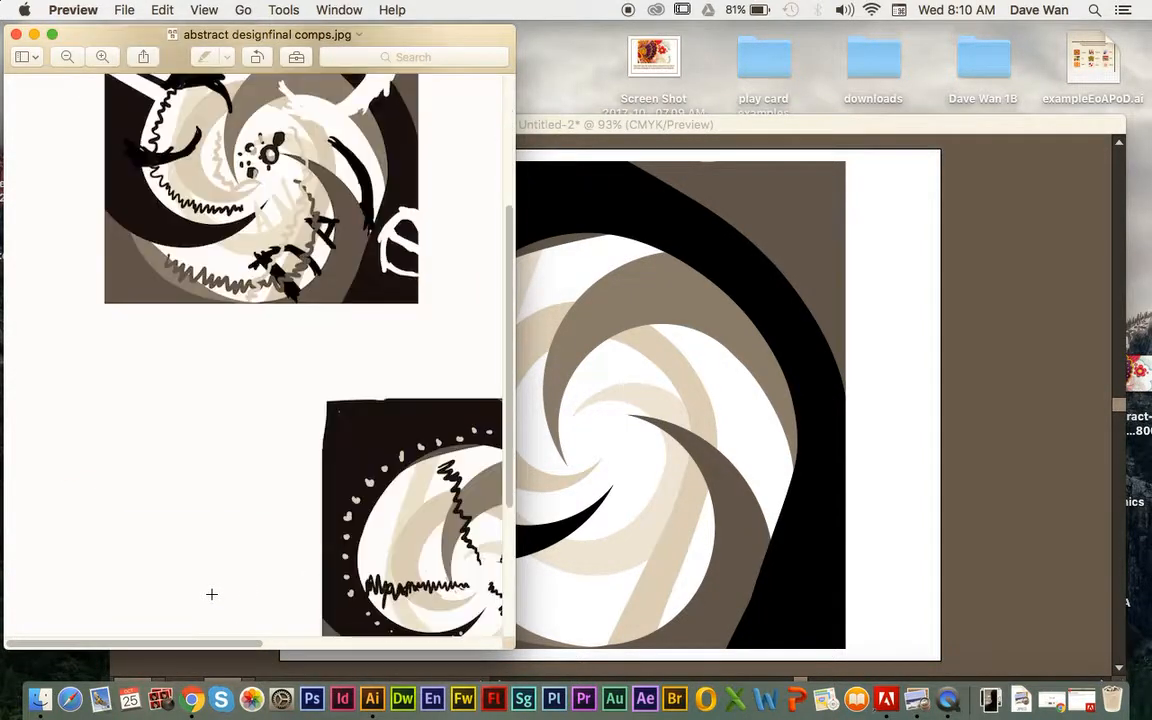
{"action": "scroll", "coordinate": [211, 594], "scroll_direction": "up", "scroll_amount": 4}
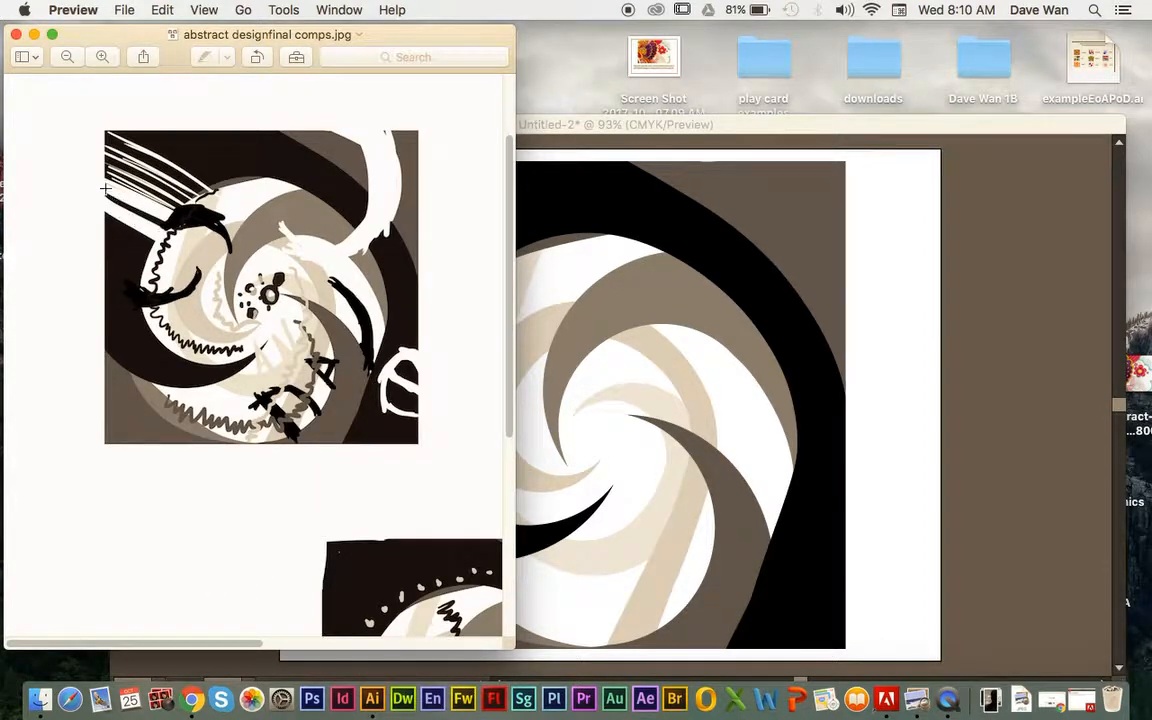
{"action": "left_click", "coordinate": [582, 123]}
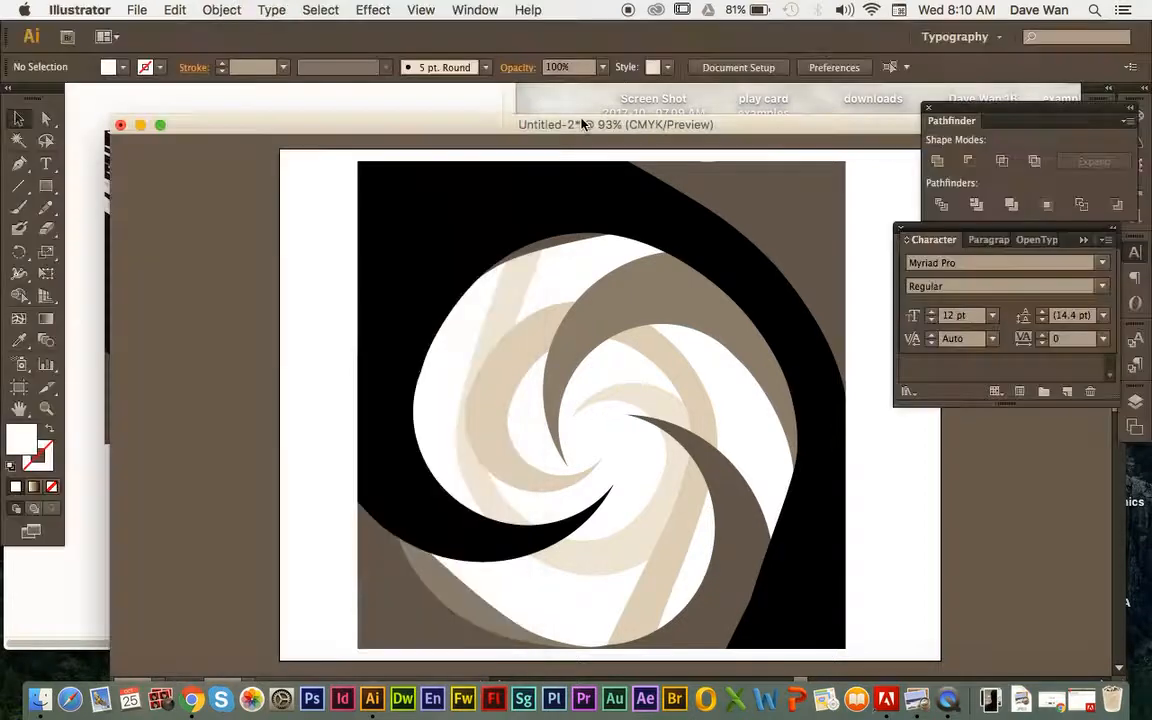
Sample the brown, tan, cream and black fills of the swirl artwork with the Eyedropper.
{"action": "left_click", "coordinate": [18, 163]}
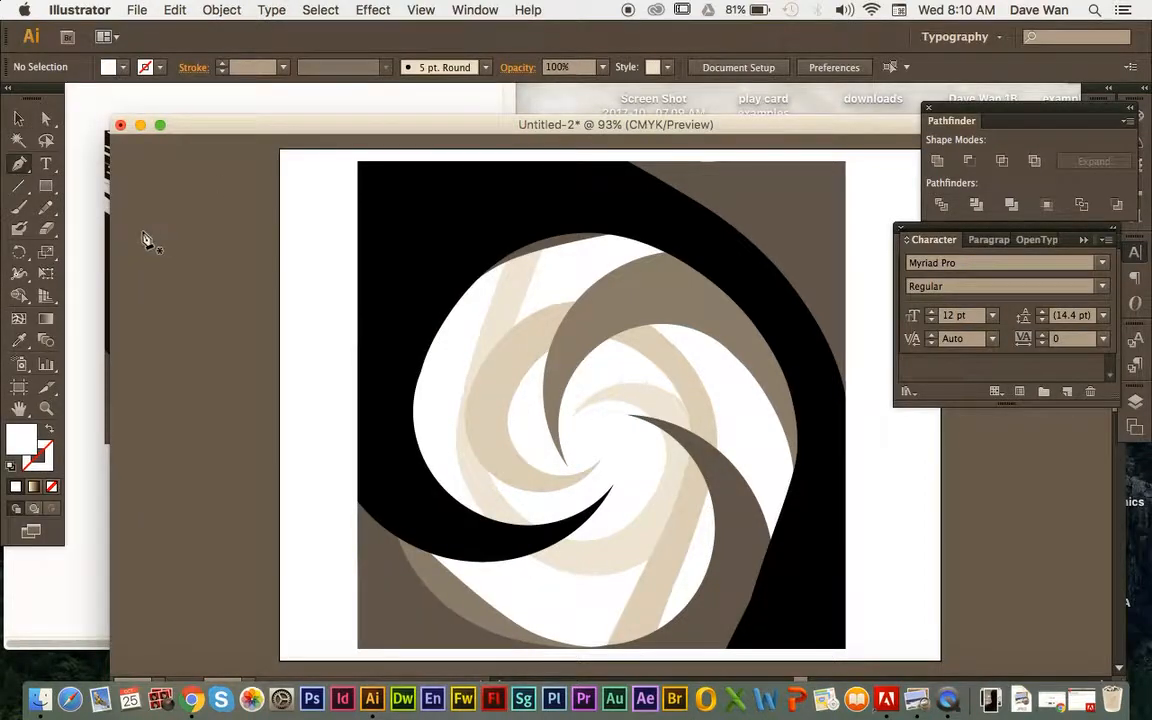
{"action": "left_click", "coordinate": [19, 167]}
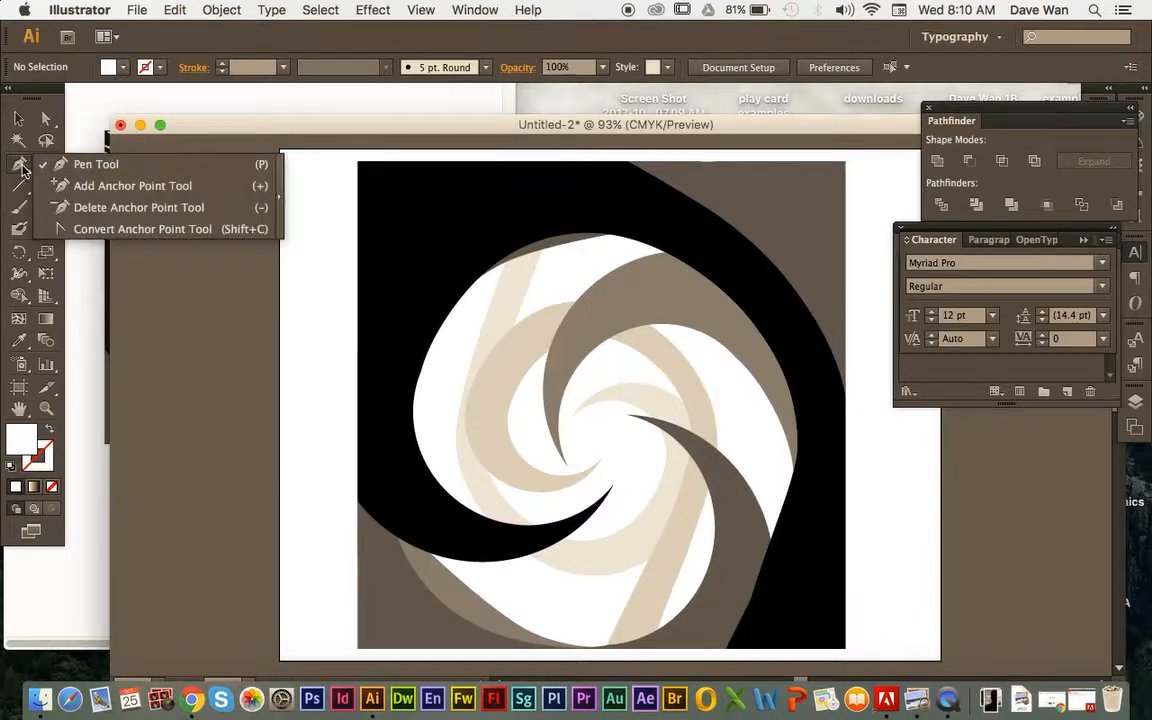
{"action": "left_click", "coordinate": [113, 170]}
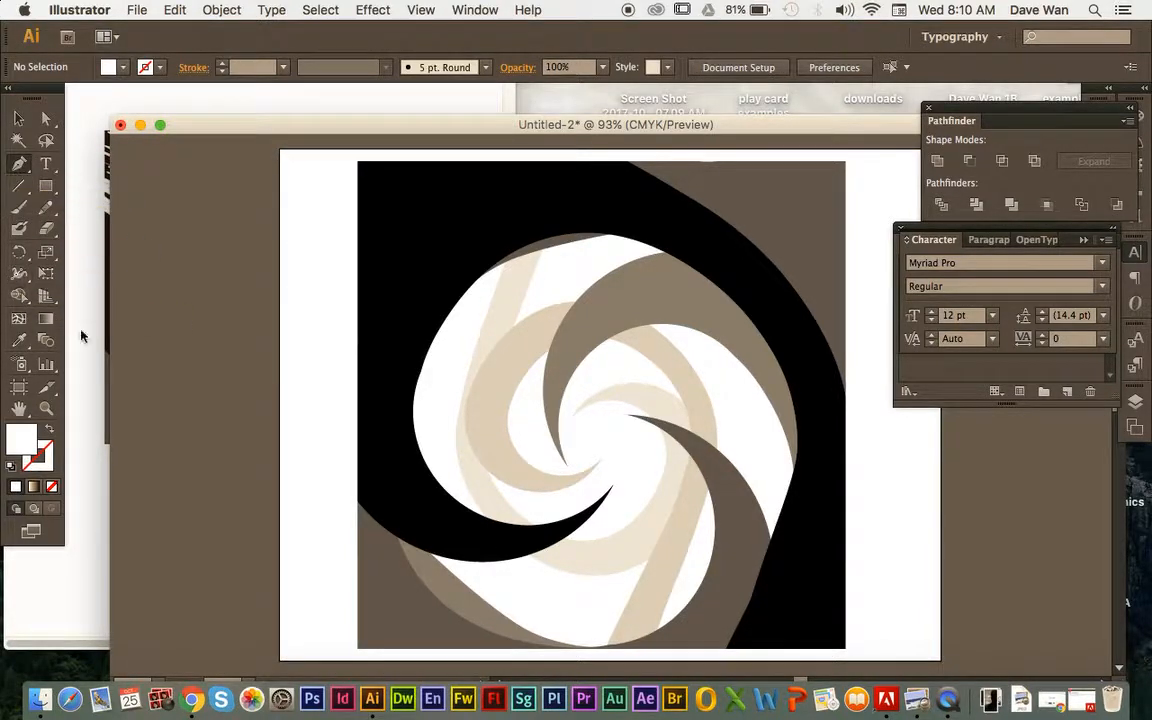
{"action": "left_click", "coordinate": [19, 341]}
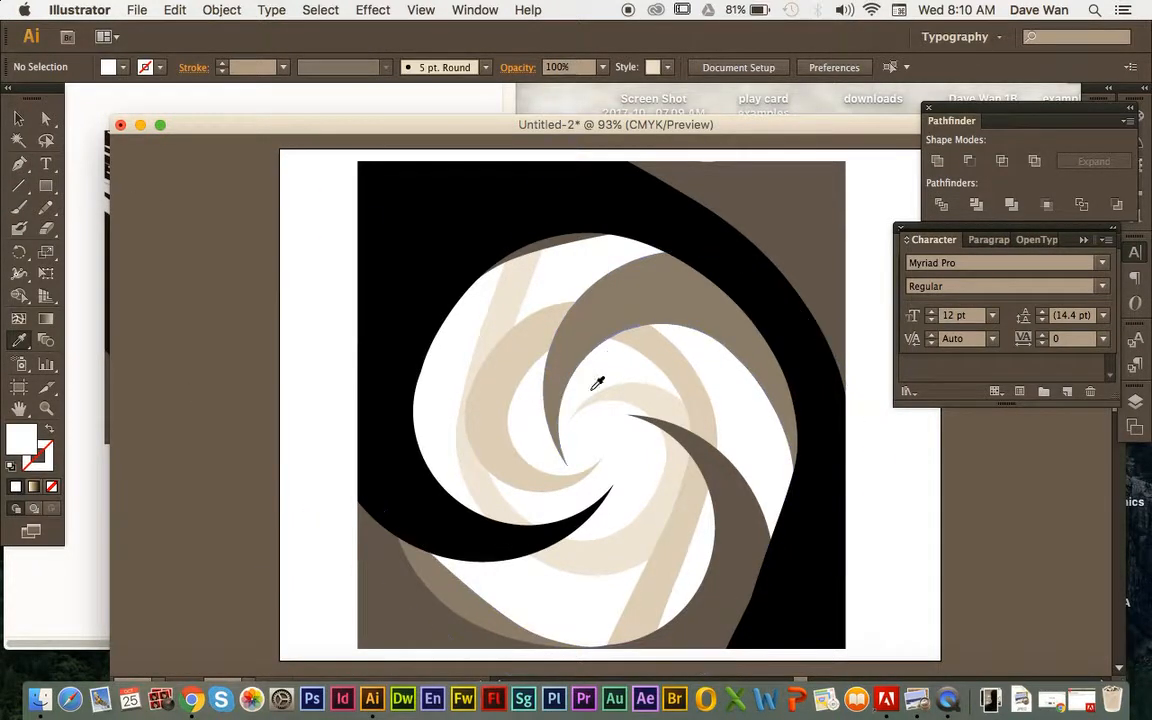
{"action": "left_click", "coordinate": [606, 320]}
{"action": "left_click", "coordinate": [637, 340]}
{"action": "left_click", "coordinate": [644, 390]}
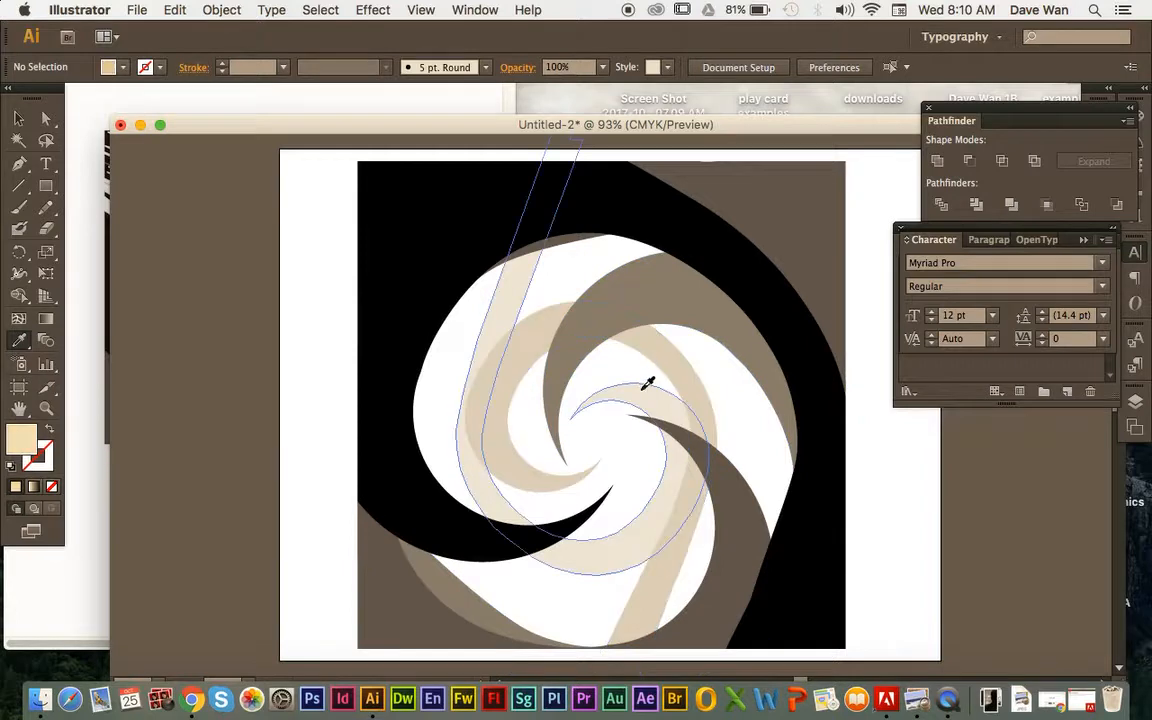
{"action": "left_click", "coordinate": [692, 435]}
{"action": "left_click", "coordinate": [418, 346]}
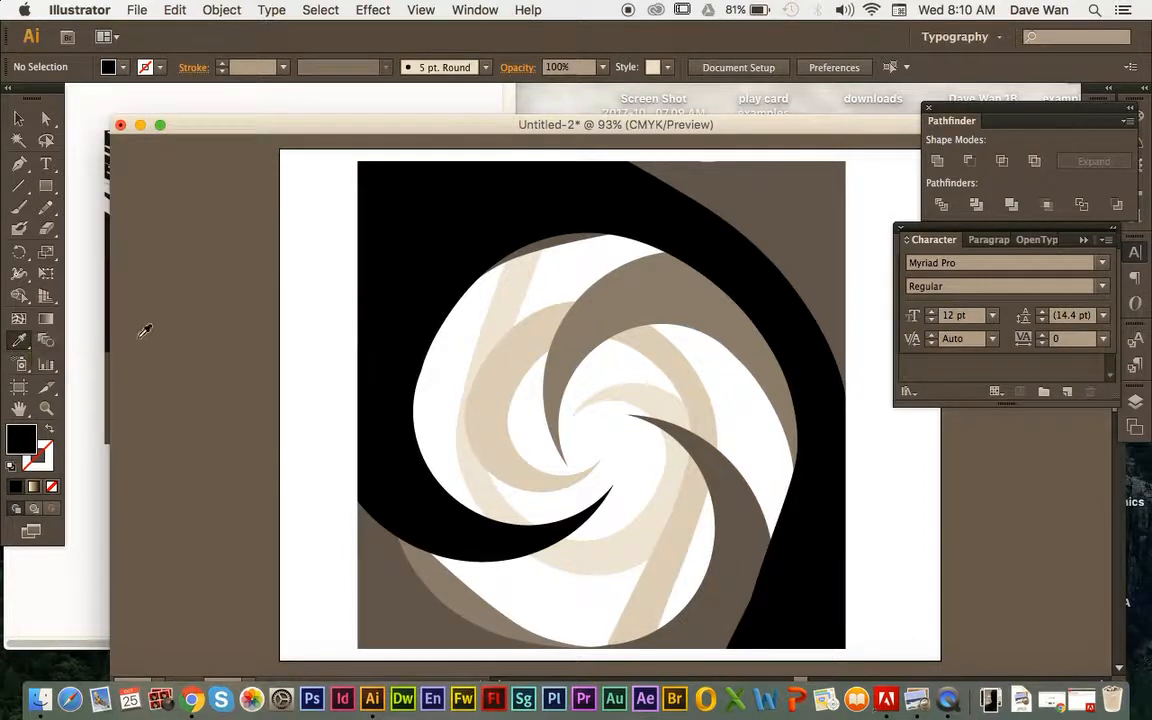
Sample white from the swirl artwork as the current fill colour with the Eyedropper.
{"action": "left_click", "coordinate": [21, 341]}
{"action": "key", "text": "i"}
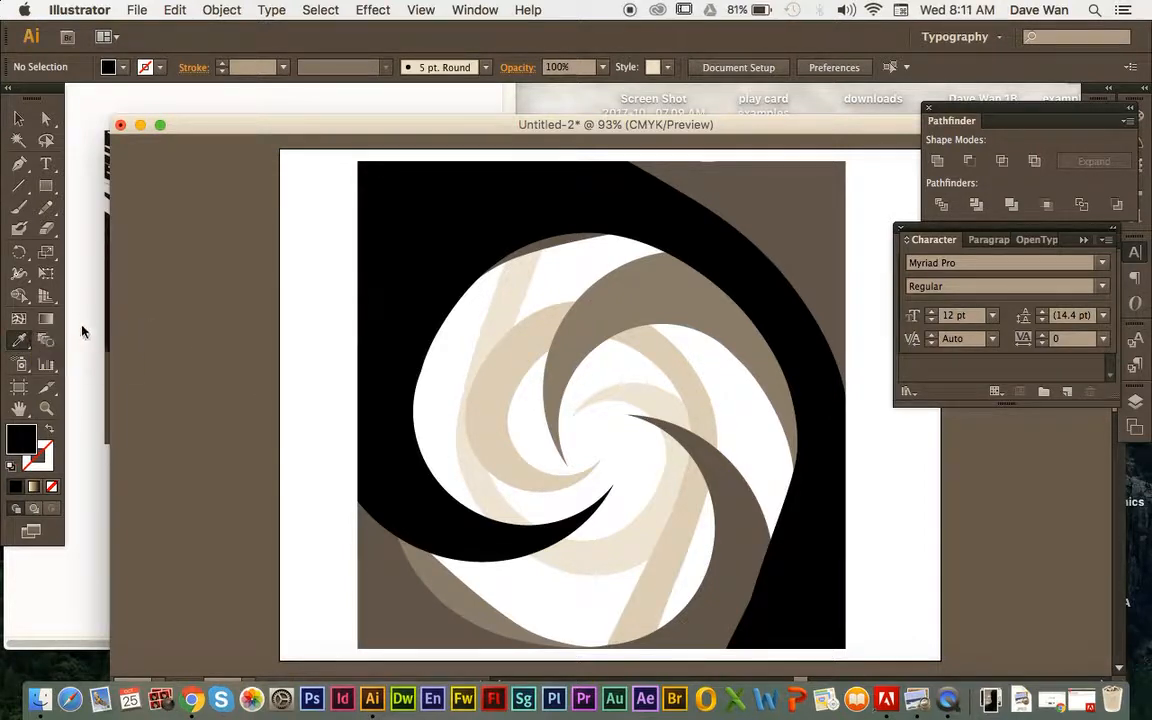
{"action": "key", "text": "p"}
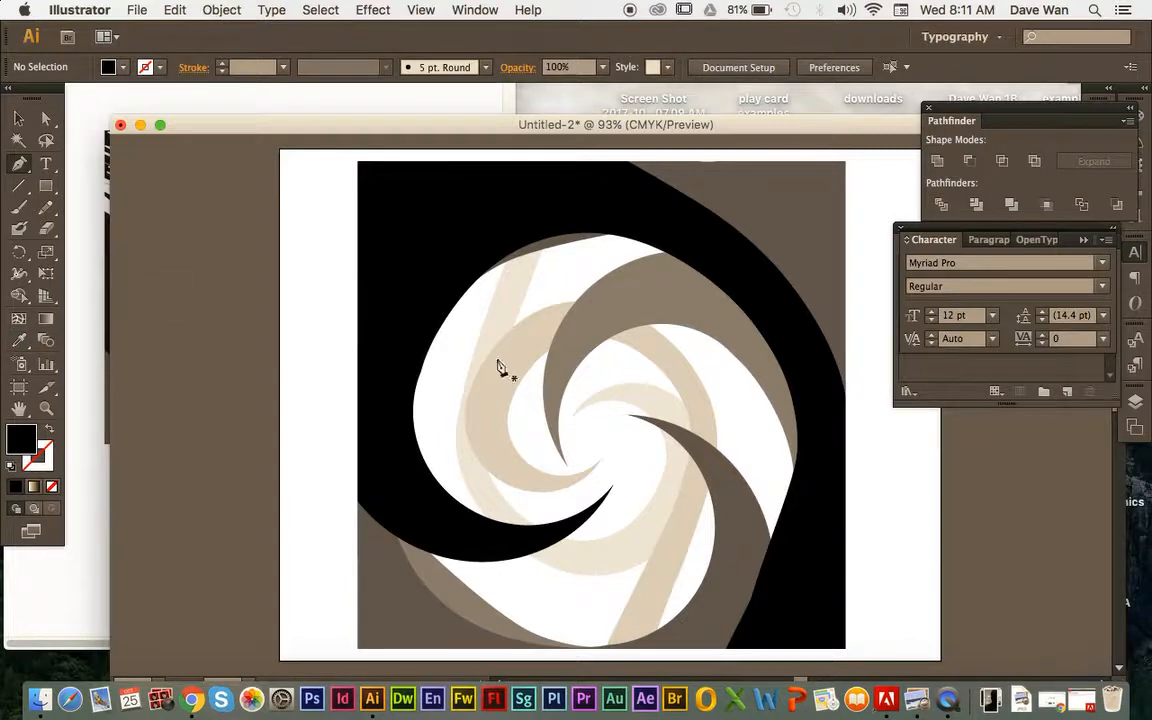
{"action": "key", "text": "i"}
{"action": "left_click", "coordinate": [452, 367]}
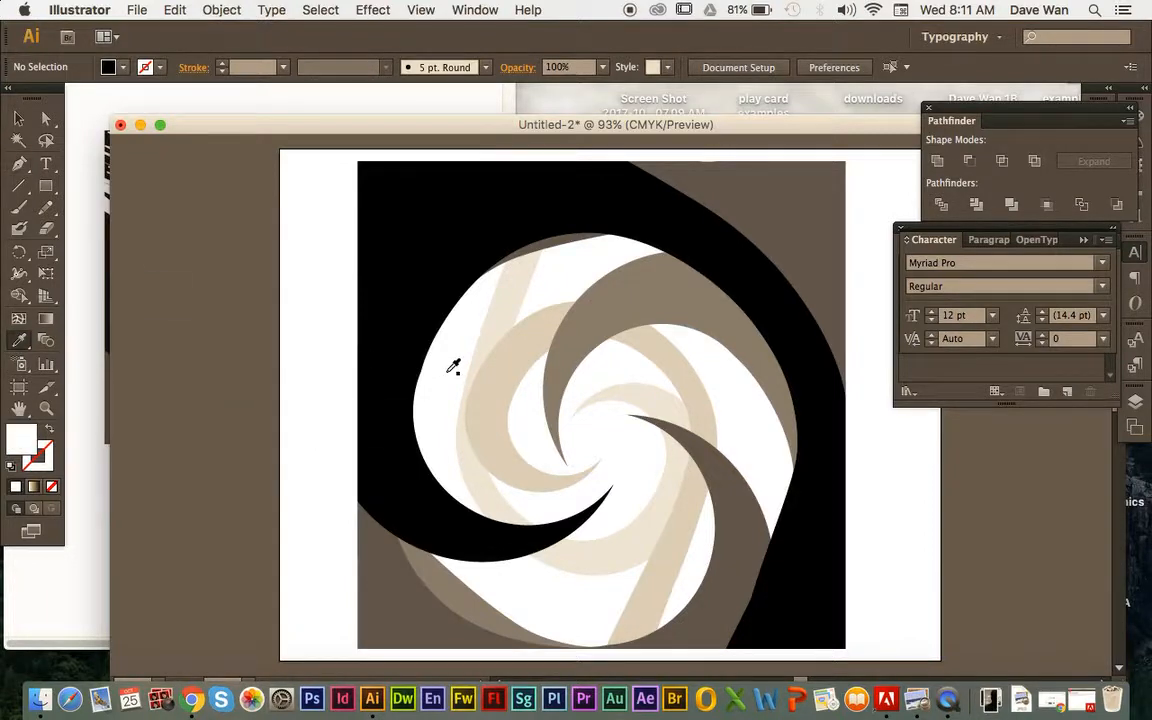
Beside the visible sketch, draw a thin white diagonal stripe with the Pen tool from the artwork's upper edge to the swirl's white area.
{"action": "left_click", "coordinate": [19, 163]}
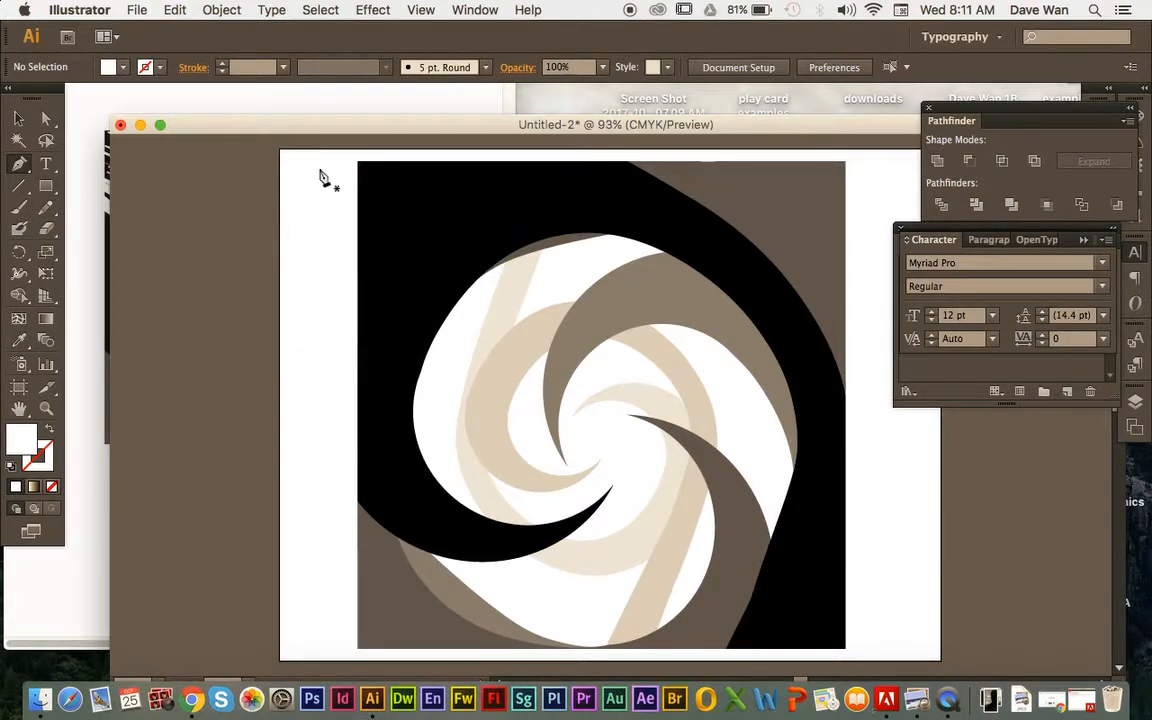
{"action": "left_click_drag", "start_coordinate": [265, 126], "coordinate": [425, 130]}
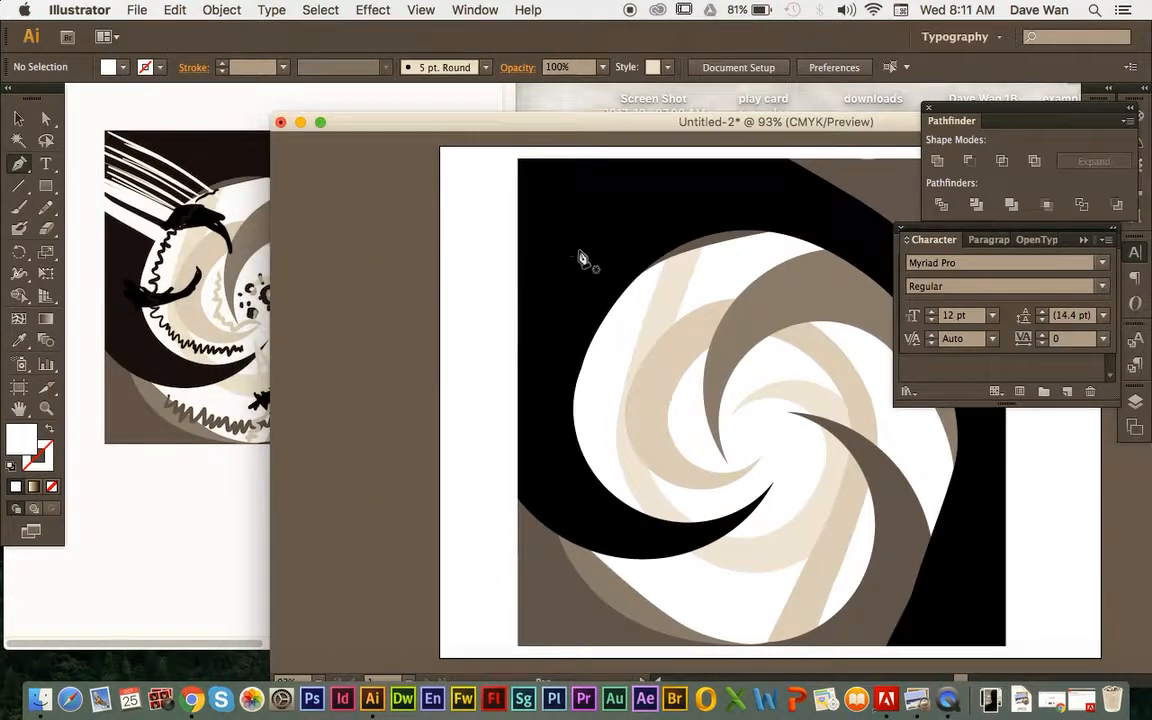
{"action": "left_click", "coordinate": [668, 258]}
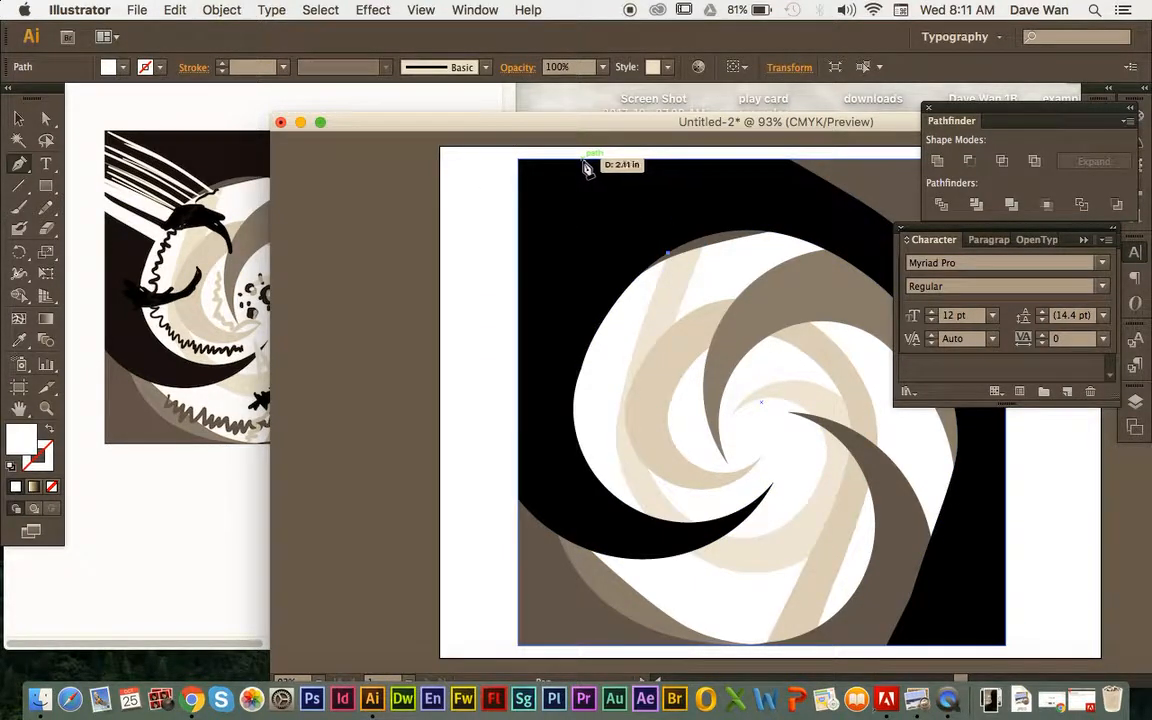
{"action": "left_click", "coordinate": [587, 168]}
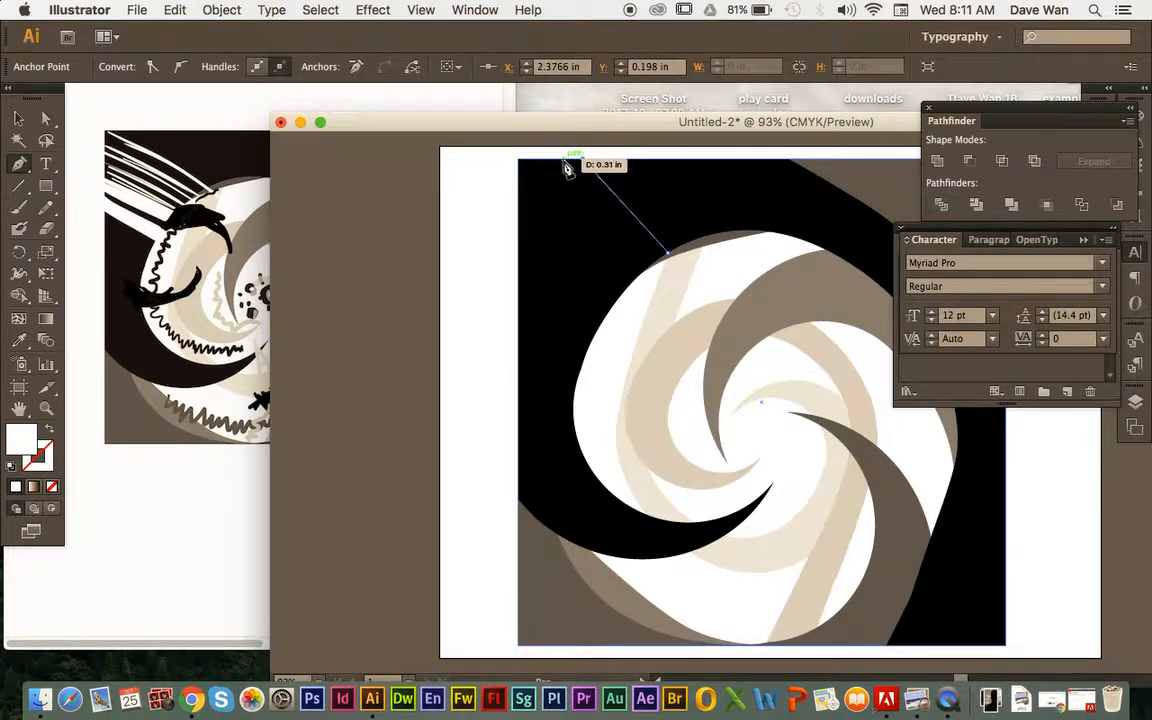
{"action": "left_click", "coordinate": [566, 158]}
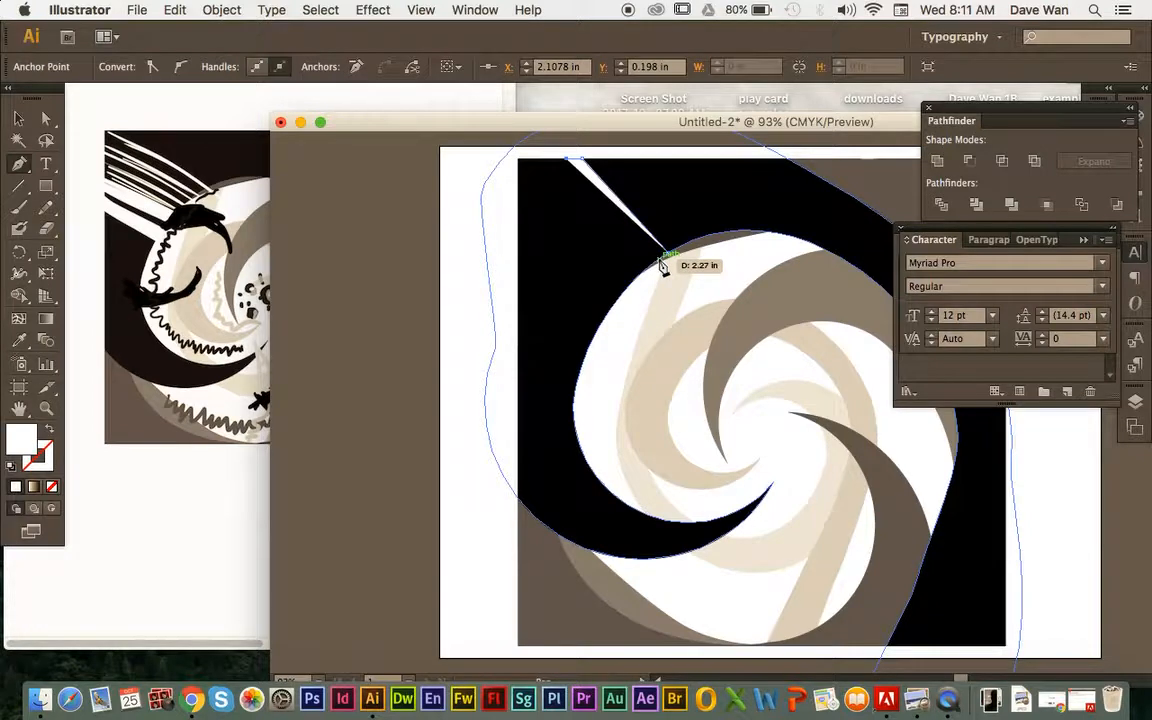
{"action": "key", "text": "super+z"}
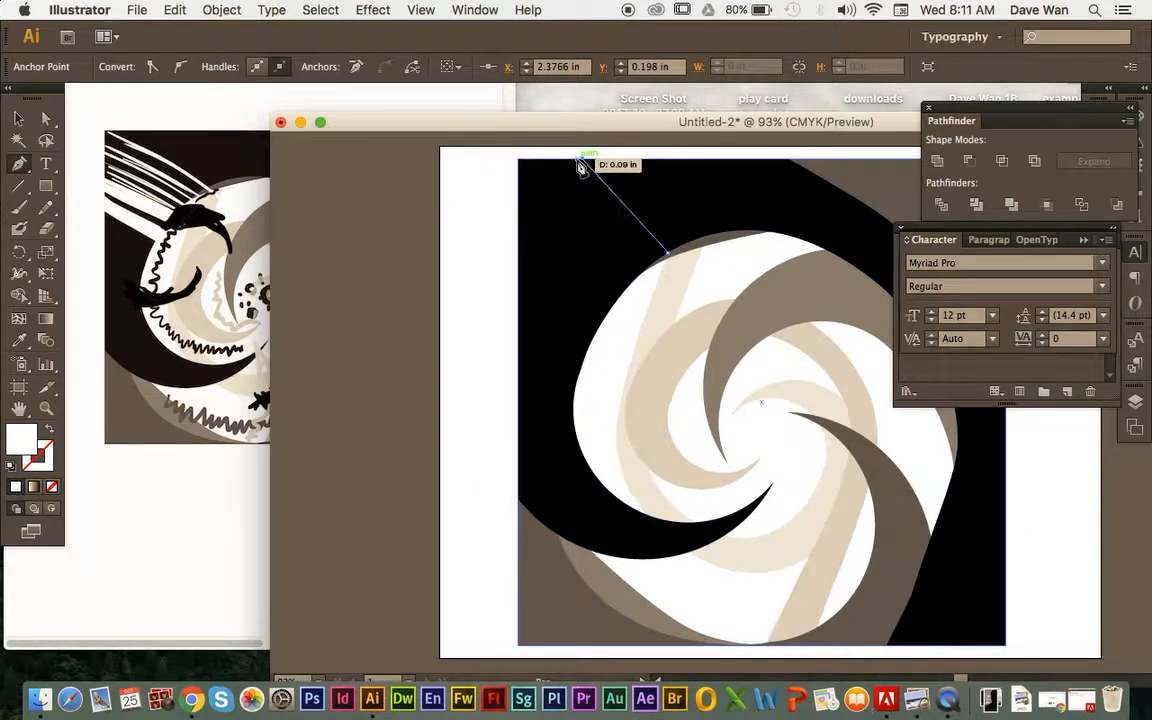
{"action": "left_click", "coordinate": [580, 162]}
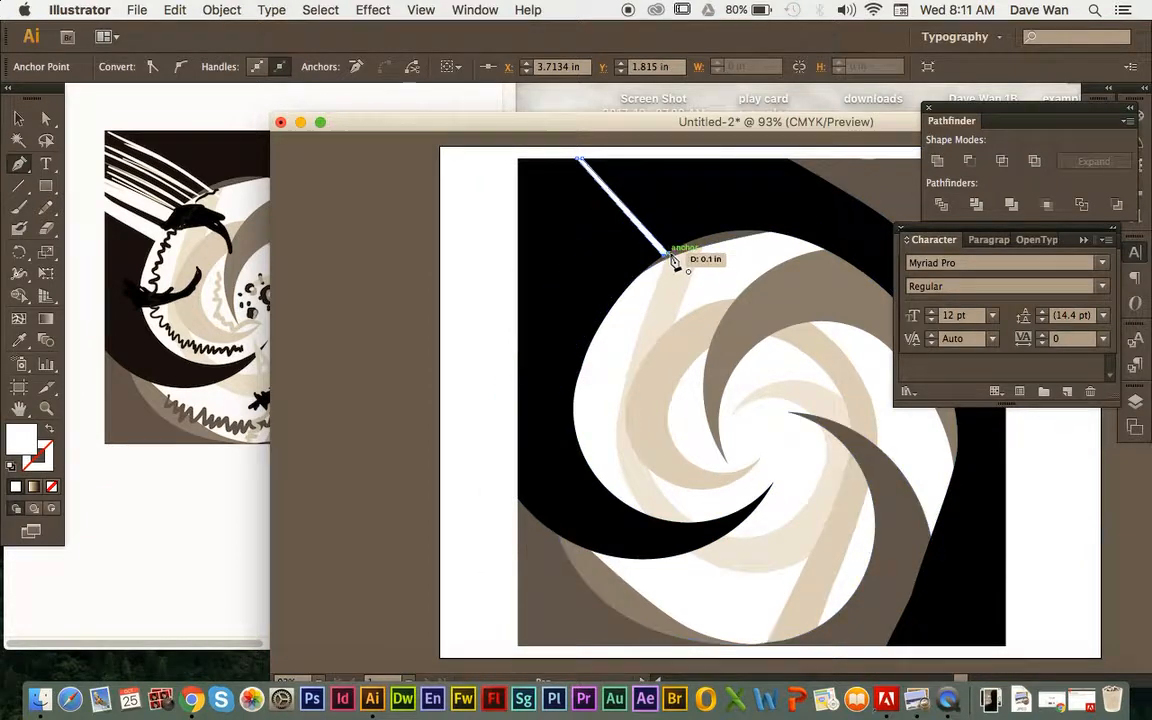
{"action": "left_click", "coordinate": [658, 250]}
{"action": "left_click", "coordinate": [18, 118]}
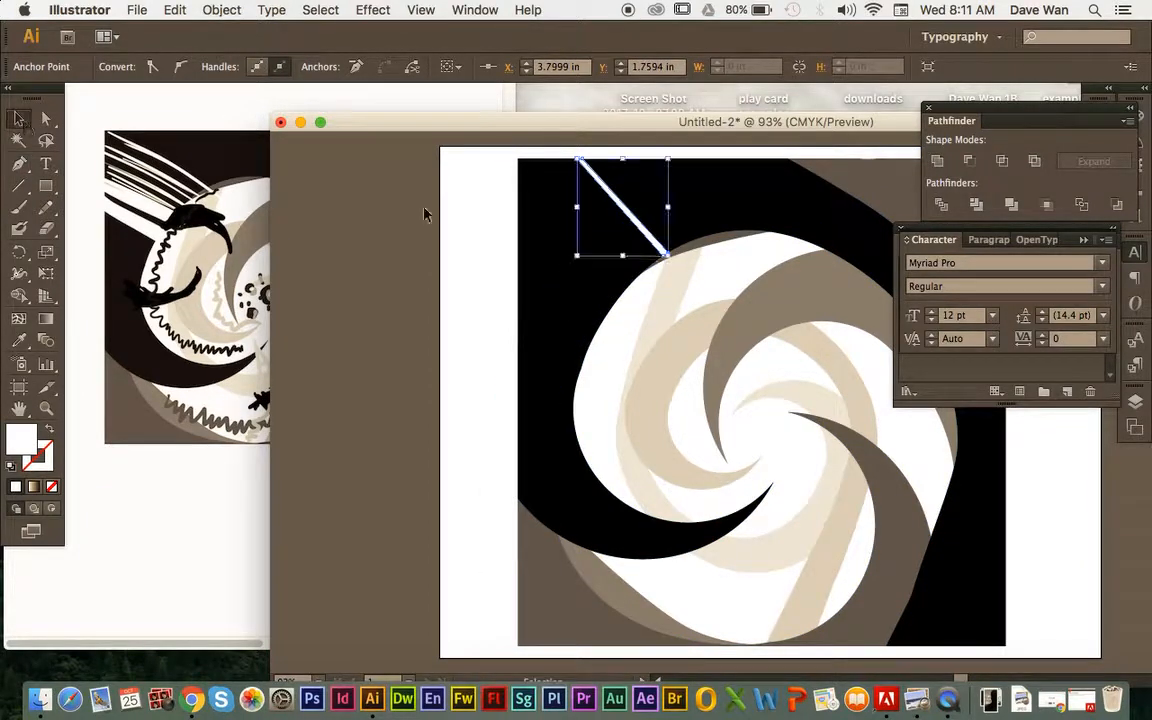
{"action": "left_click", "coordinate": [381, 185]}
Duplicate the white diagonal stripe and place the copy parallel to it, just to its lower left.
{"action": "left_click", "coordinate": [599, 178]}
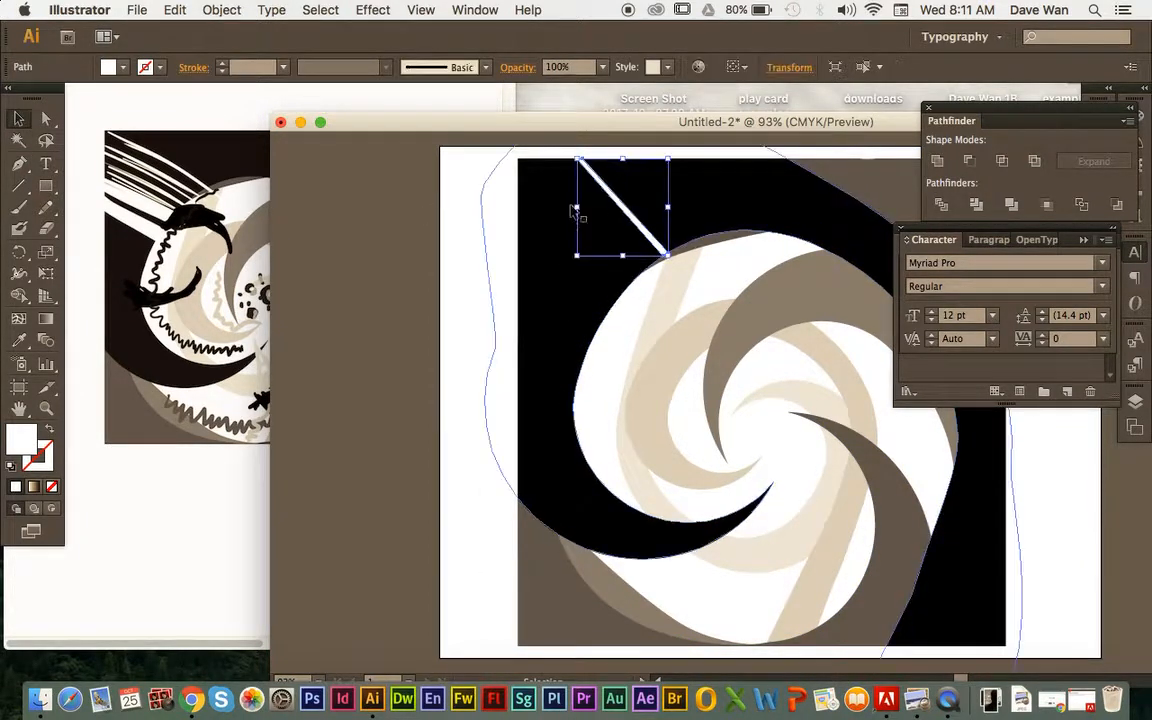
{"action": "key", "text": "a"}
{"action": "key", "text": "super+v"}
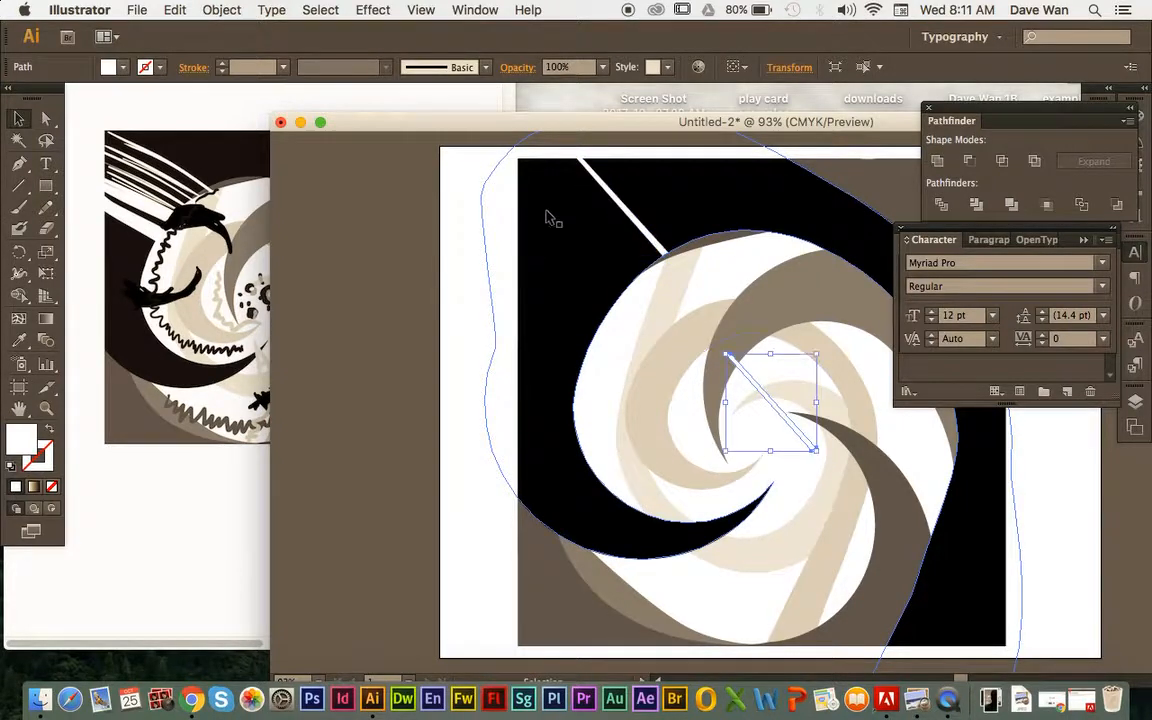
{"action": "left_click_drag", "start_coordinate": [752, 388], "coordinate": [596, 199]}
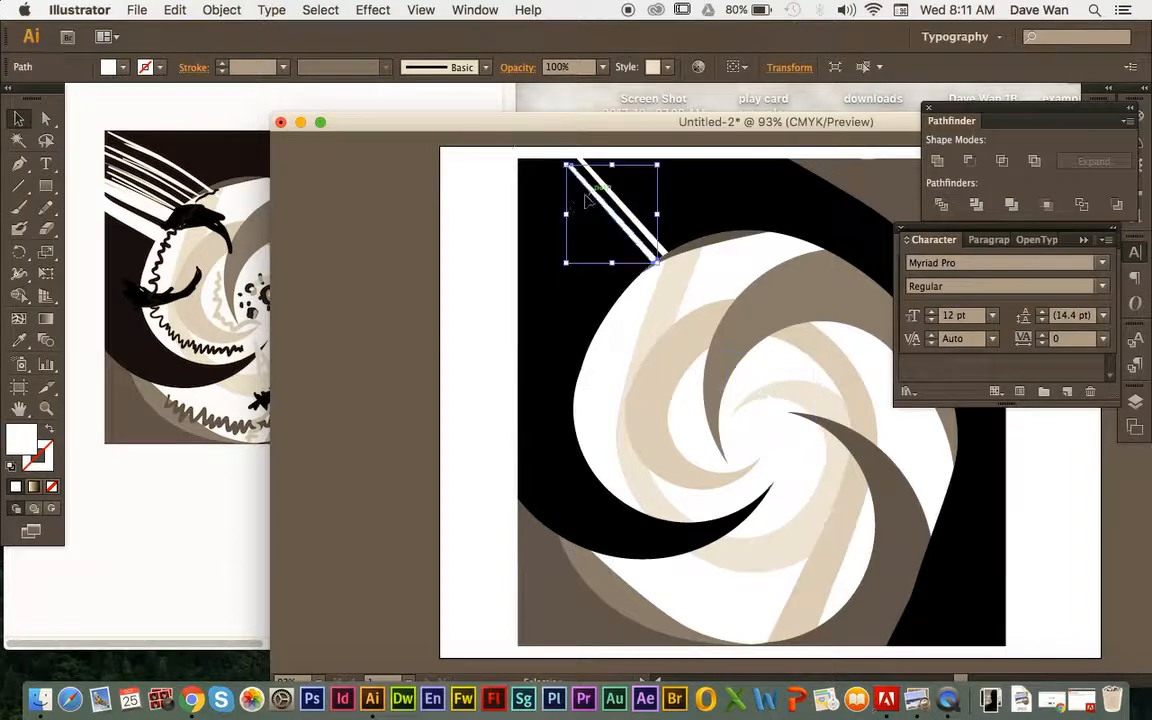
Extend the upper end of the lower-left white stripe to the artwork's upper edge by moving its anchor points with Direct Selection.
{"action": "left_click", "coordinate": [455, 219]}
{"action": "key", "text": "super+1"}
{"action": "key", "text": "super+equal"}
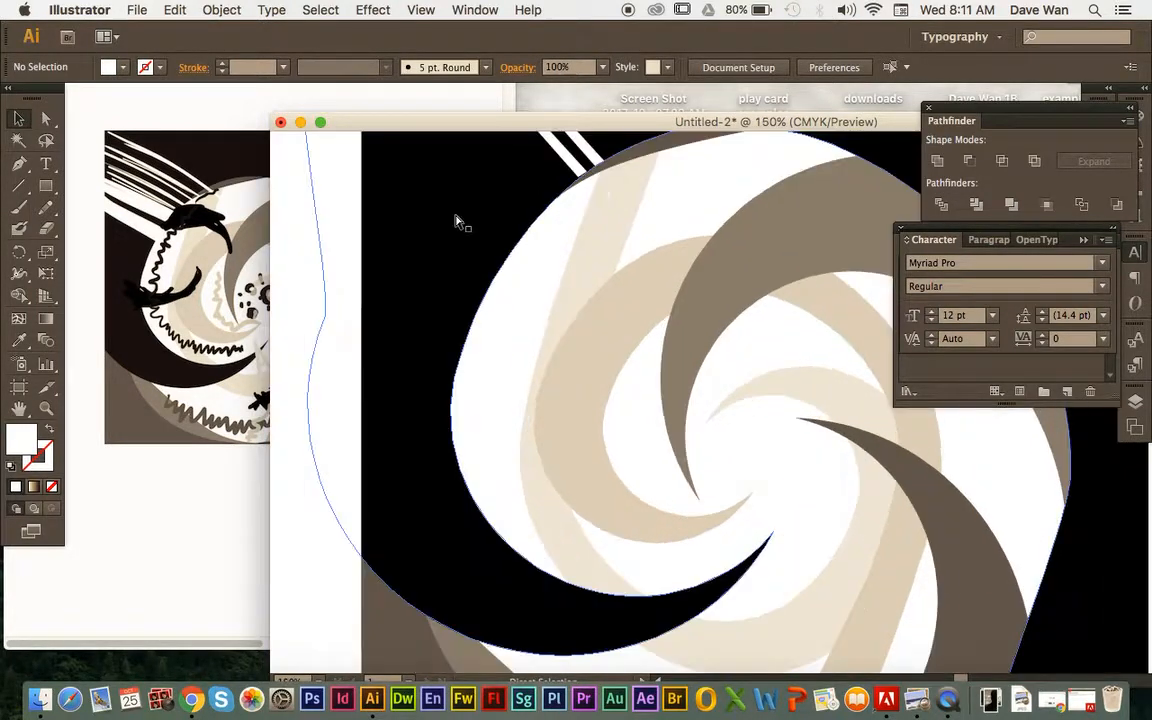
{"action": "scroll", "coordinate": [455, 219], "scroll_direction": "up", "scroll_amount": 5}
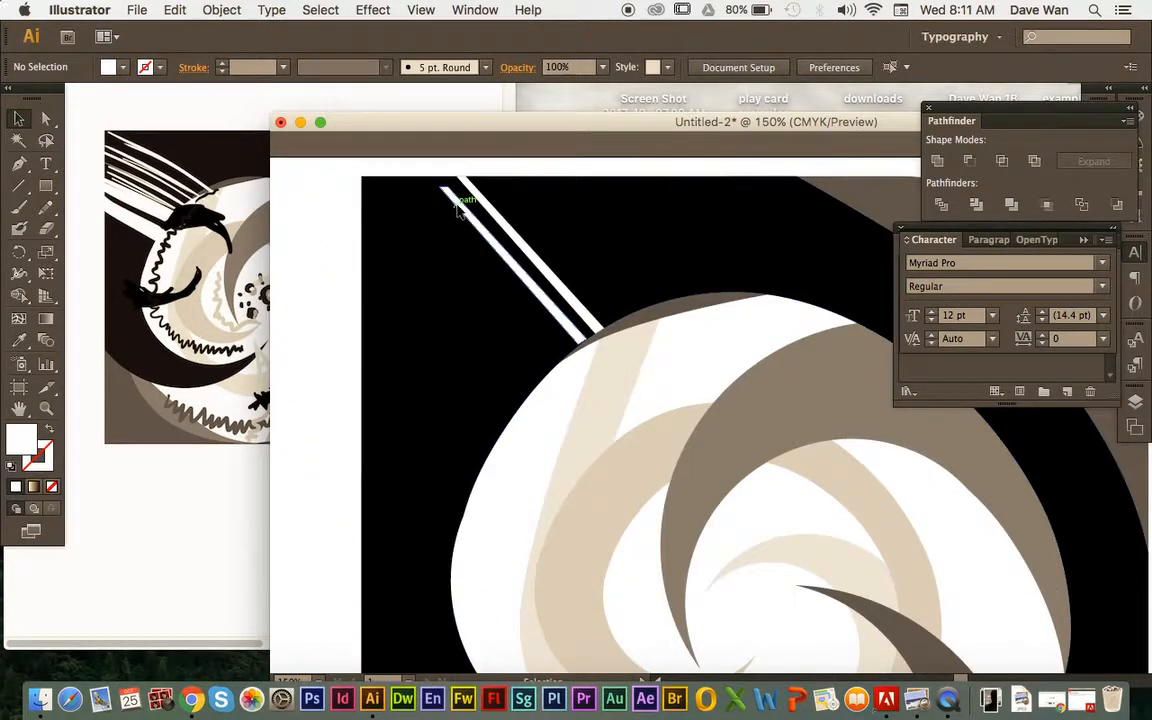
{"action": "left_click", "coordinate": [459, 212]}
{"action": "left_click", "coordinate": [350, 211]}
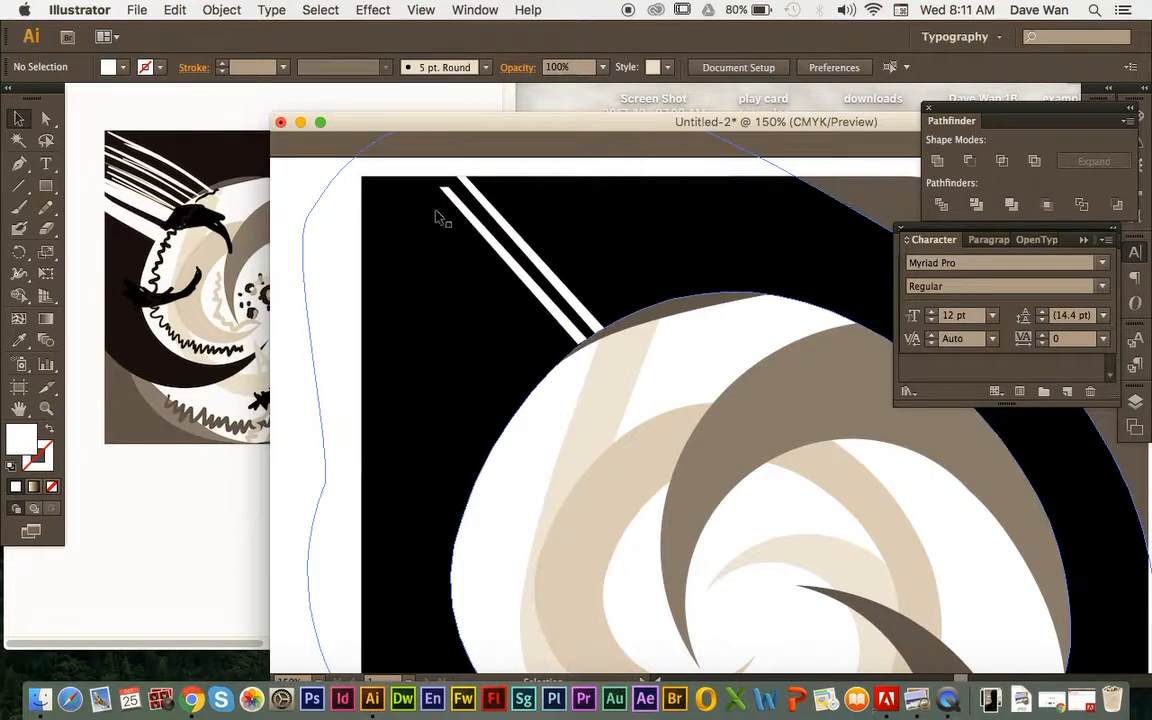
{"action": "left_click", "coordinate": [47, 120]}
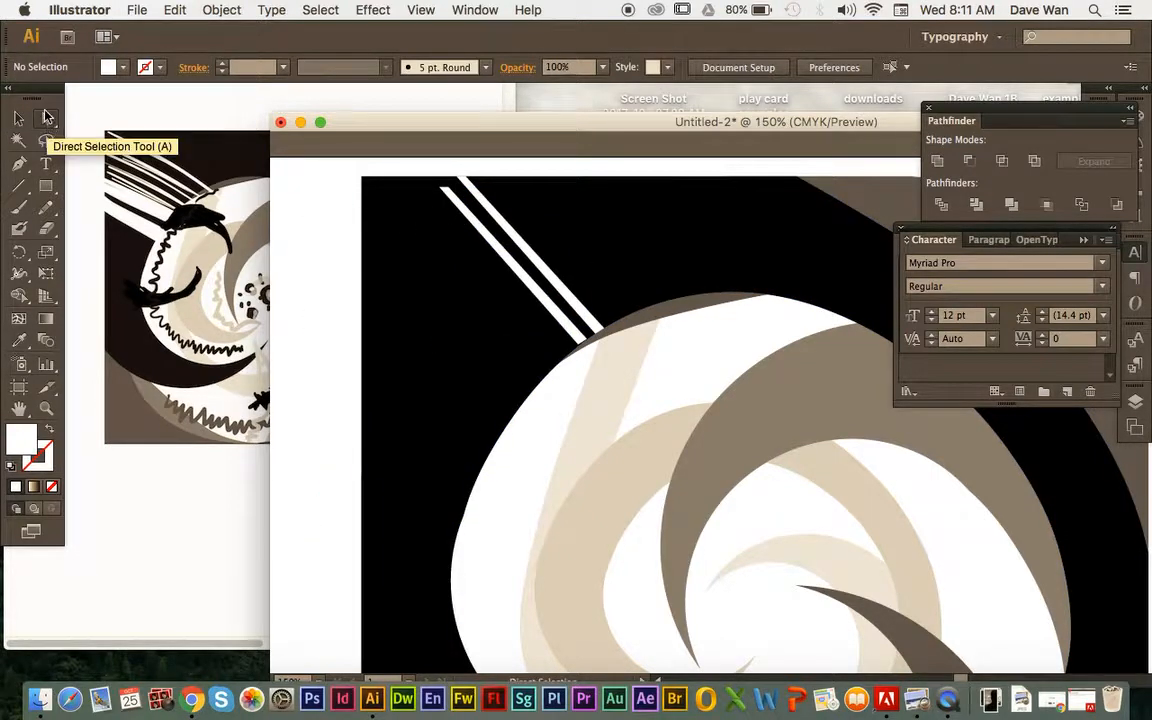
{"action": "left_click", "coordinate": [466, 212]}
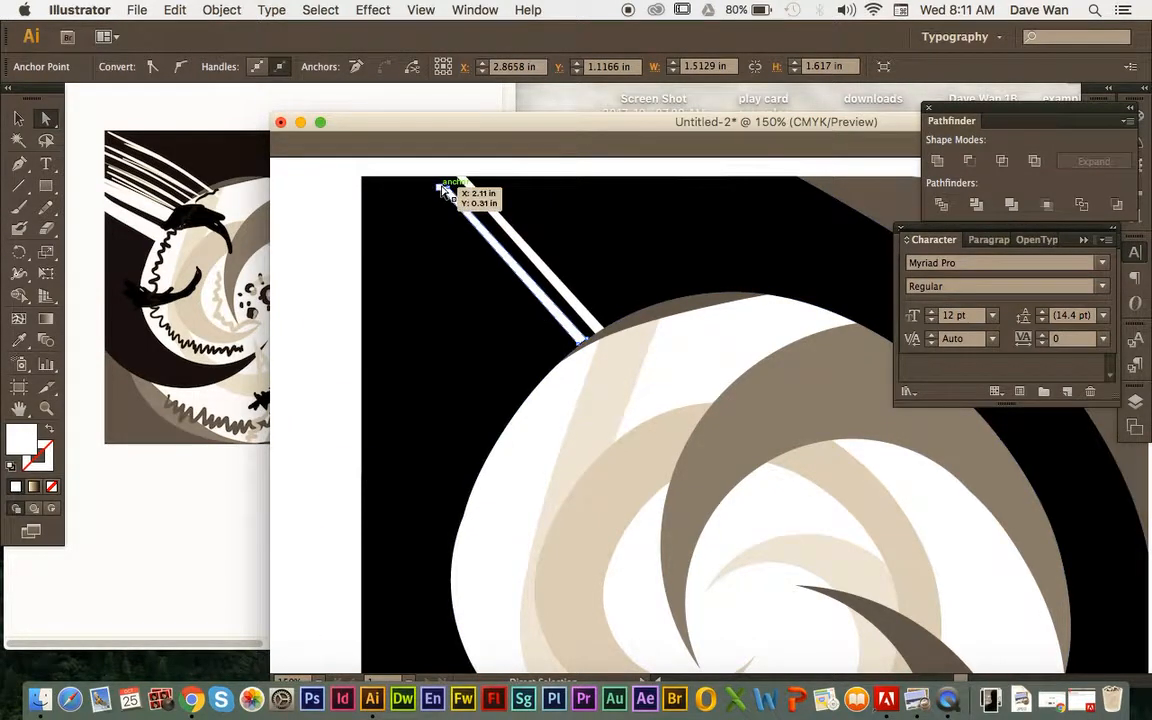
{"action": "mouse_move", "coordinate": [440, 188]}
{"action": "left_mouse_down"}
{"action": "mouse_move", "coordinate": [420, 178]}
{"action": "mouse_move", "coordinate": [430, 179]}
{"action": "left_mouse_up"}
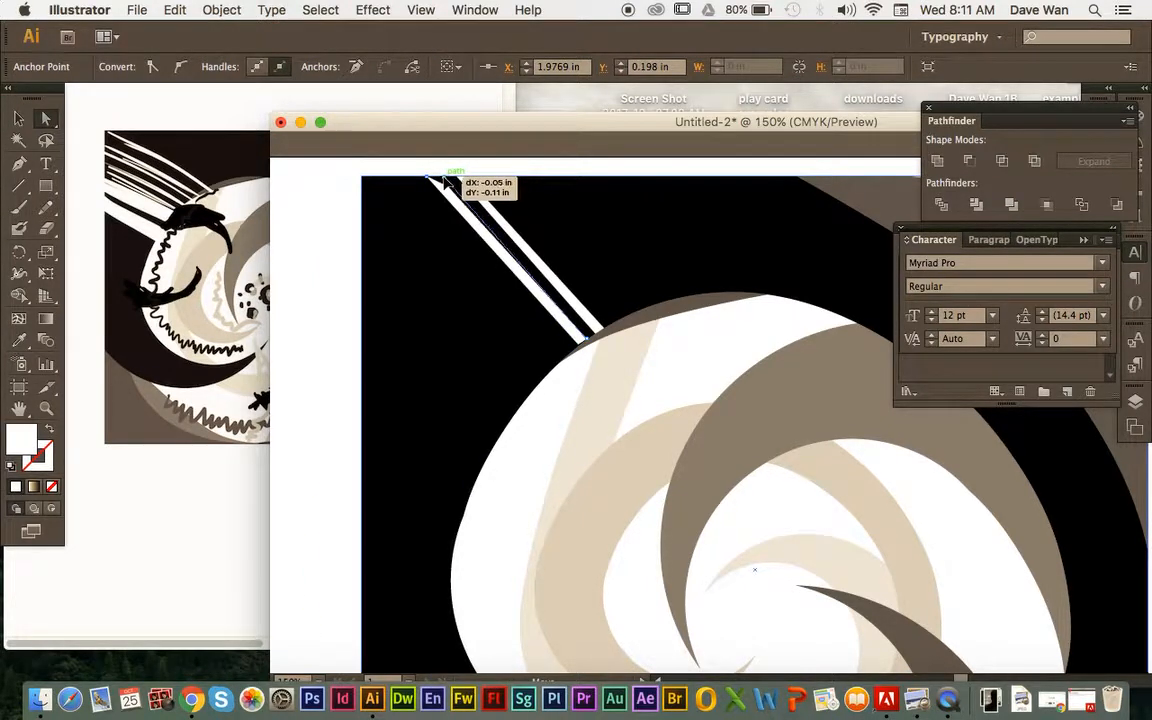
Following the sketch, shift the upper ends of both white stripes along the artwork's upper edge toward its left corner for a shallower slant.
{"action": "left_click", "coordinate": [260, 220]}
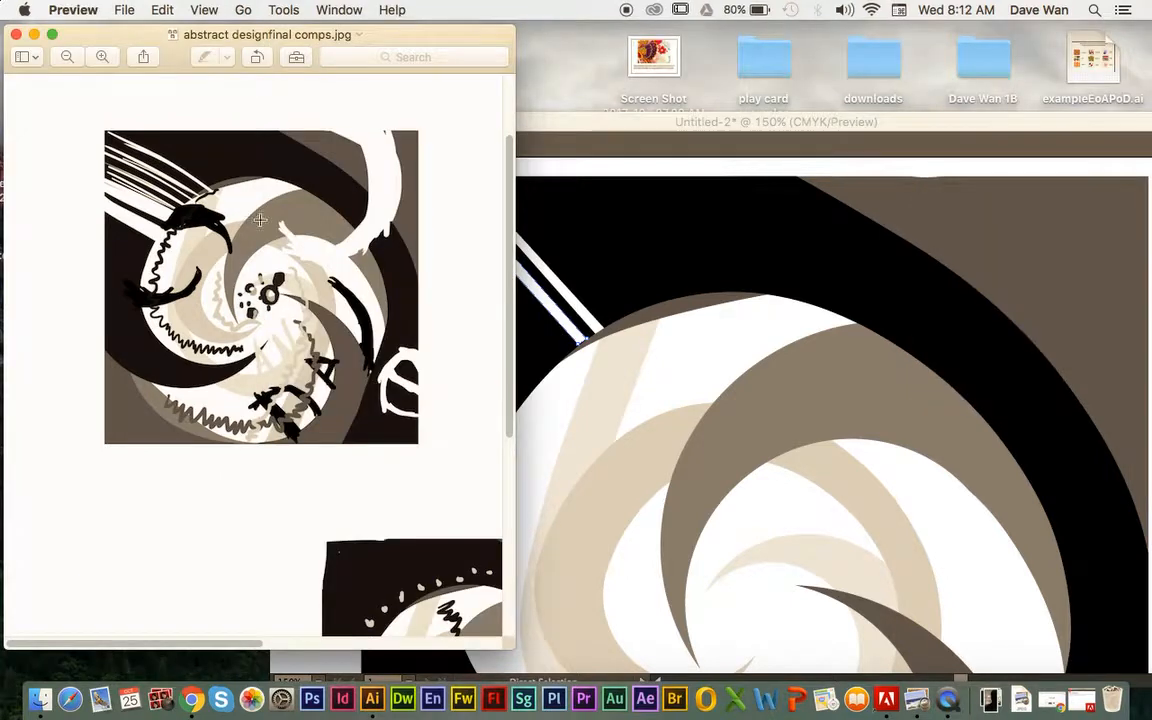
{"action": "left_click", "coordinate": [595, 212]}
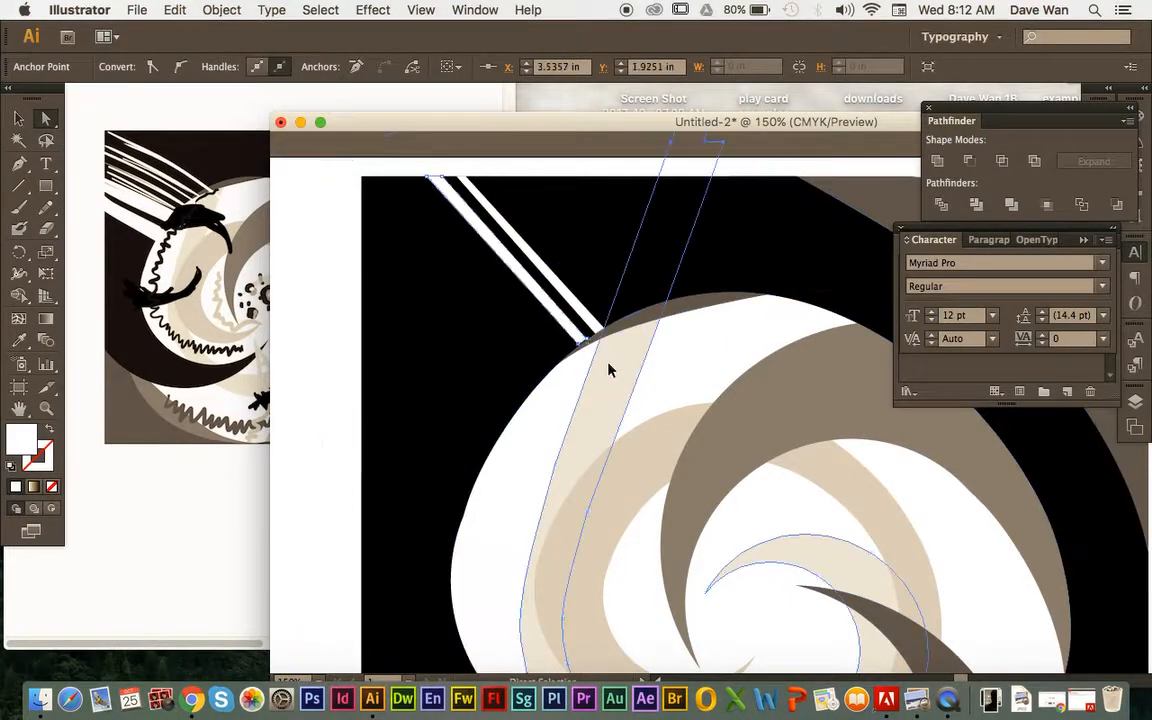
{"action": "left_click", "coordinate": [570, 376]}
{"action": "left_click", "coordinate": [587, 345]}
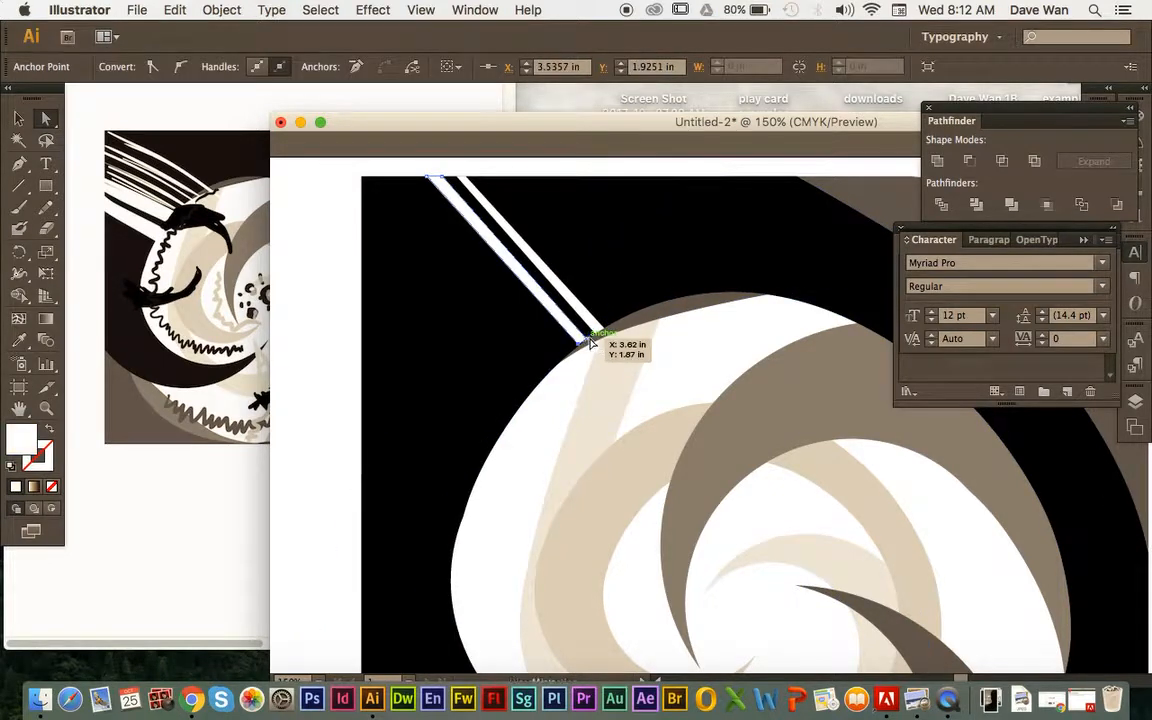
{"action": "left_click", "coordinate": [580, 350]}
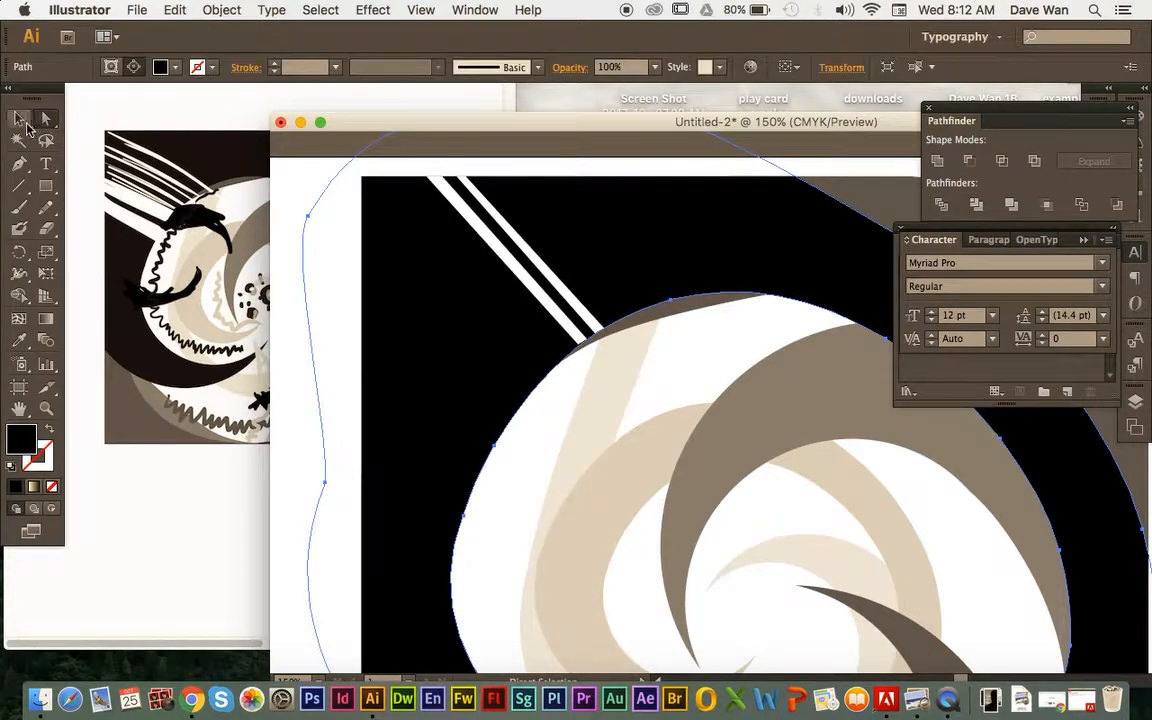
{"action": "left_click", "coordinate": [24, 121]}
{"action": "left_click", "coordinate": [527, 278]}
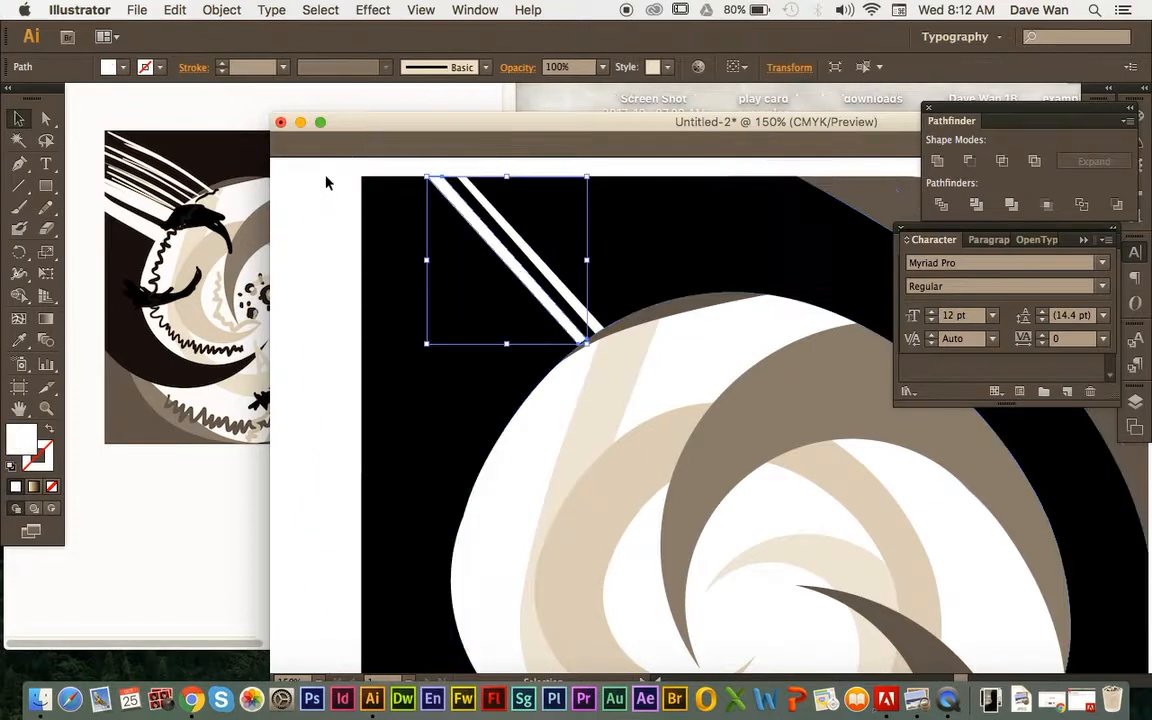
{"action": "left_click", "coordinate": [46, 118]}
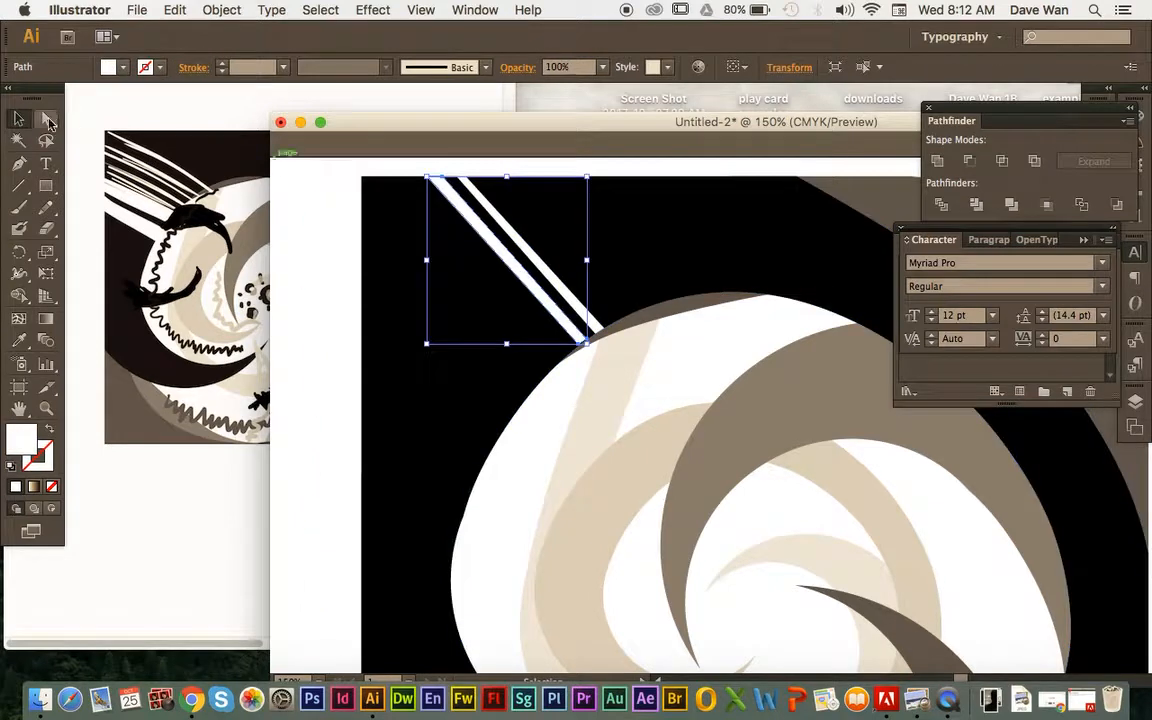
{"action": "left_click", "coordinate": [430, 180]}
{"action": "left_click_drag", "start_coordinate": [430, 184], "coordinate": [405, 179]}
{"action": "left_click", "coordinate": [464, 184]}
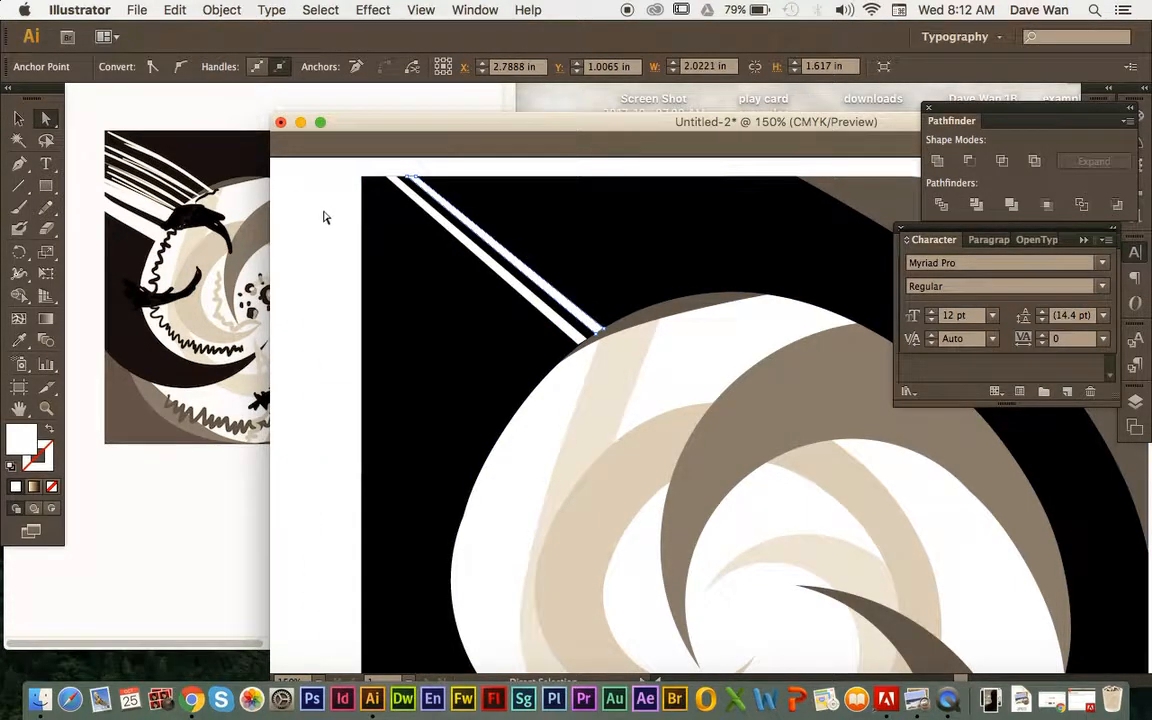
{"action": "left_click", "coordinate": [323, 217]}
Duplicate both white stripes together and place the copied pair parallel to them, just to their lower left.
{"action": "left_click", "coordinate": [18, 118]}
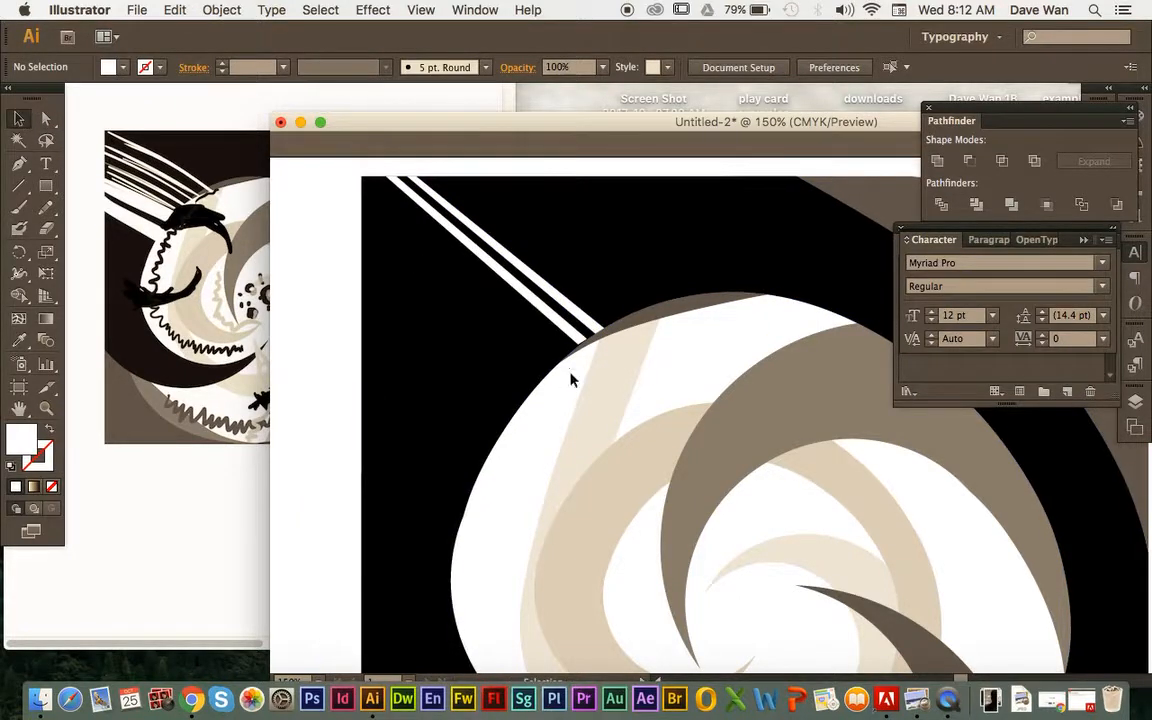
{"action": "left_click", "coordinate": [580, 326]}
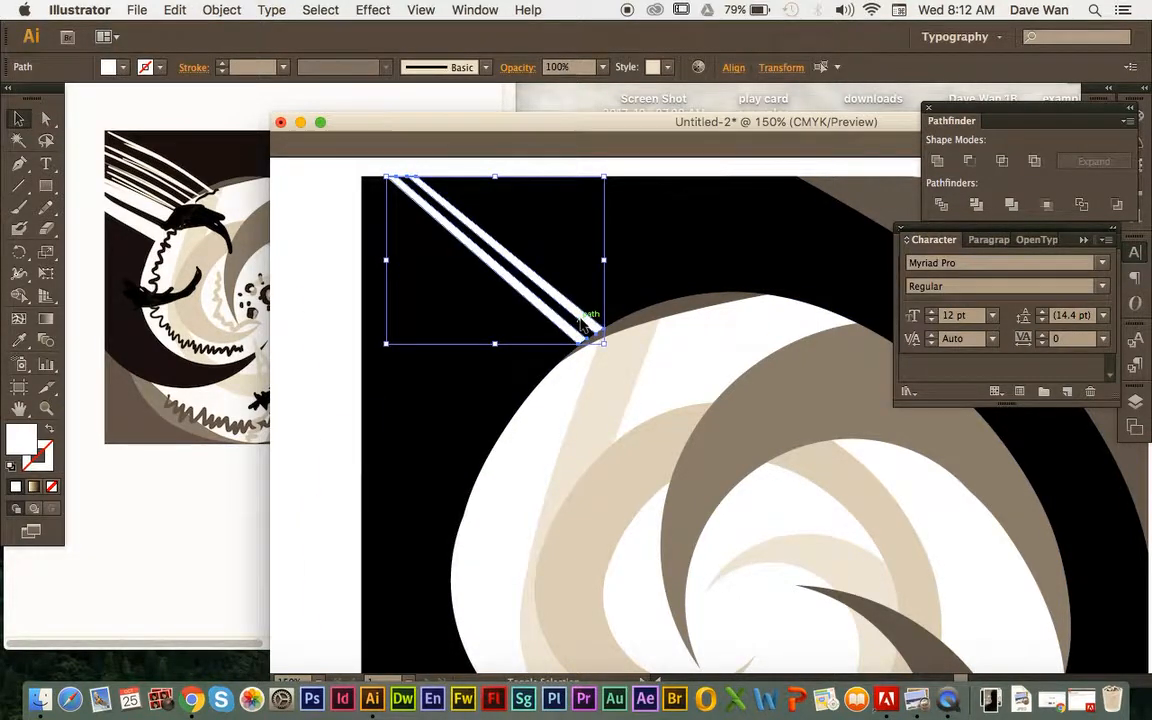
{"action": "left_click_drag", "start_coordinate": [470, 253], "coordinate": [474, 300]}
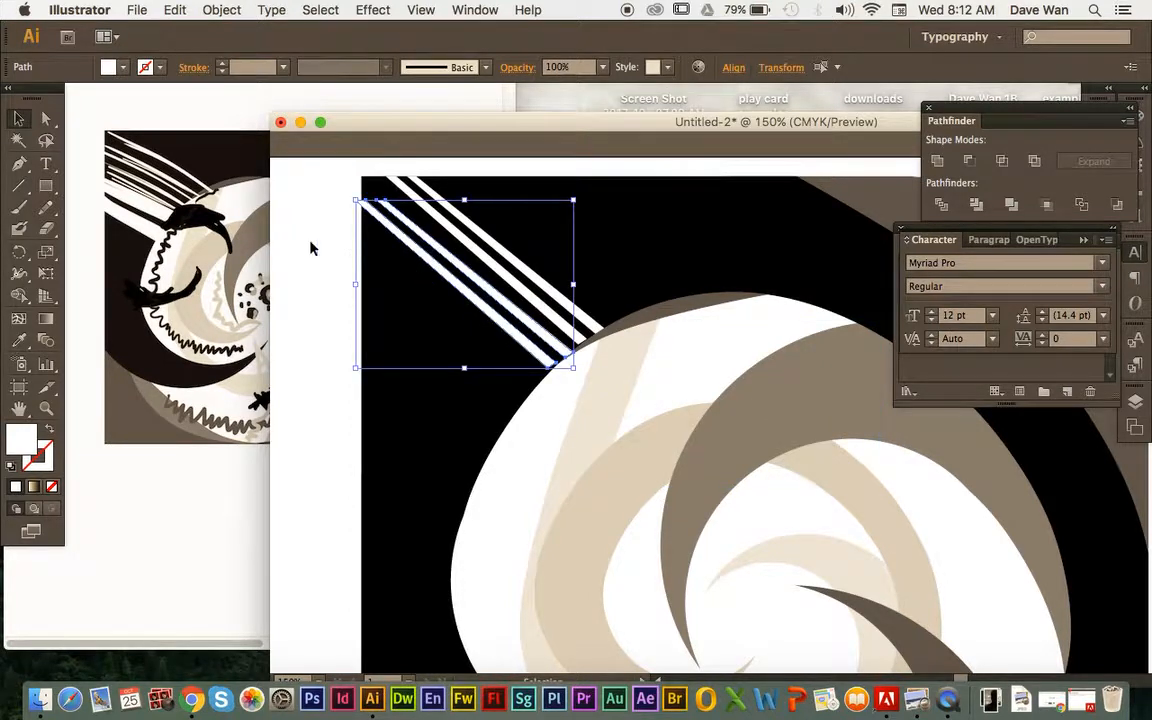
Extend the upper ends of the copied stripe pair past the artwork's upper-left corner by moving their anchor points.
{"action": "left_click", "coordinate": [45, 118]}
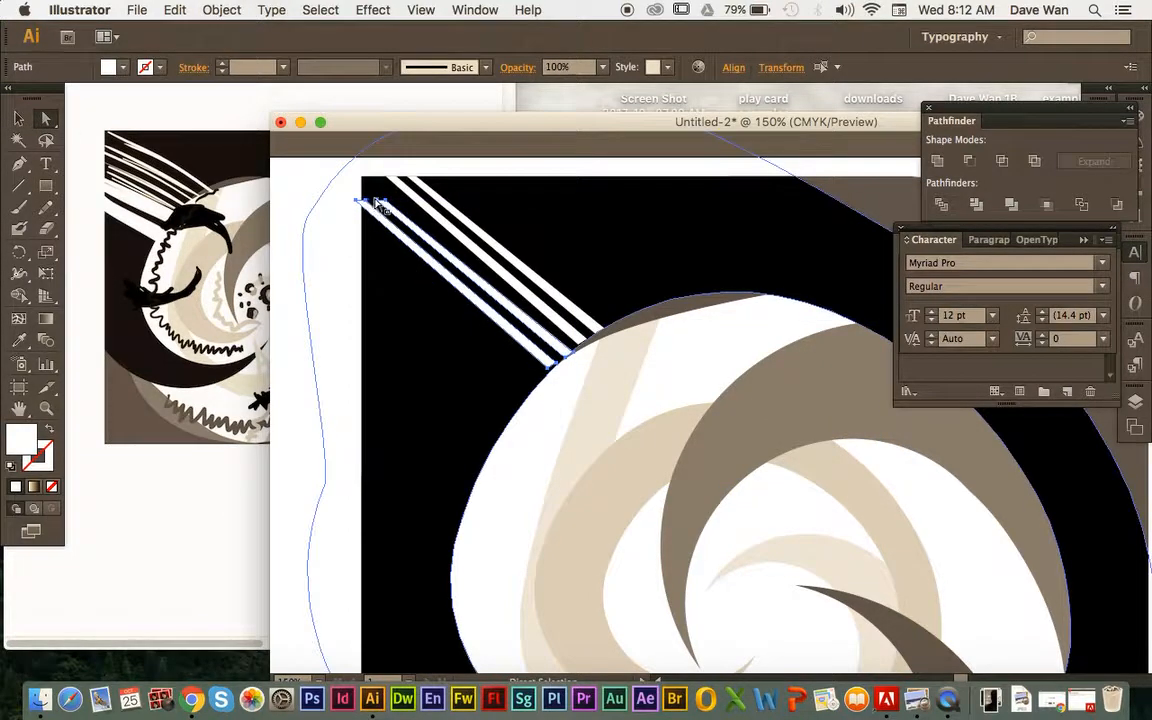
{"action": "left_click_drag", "start_coordinate": [376, 203], "coordinate": [319, 200]}
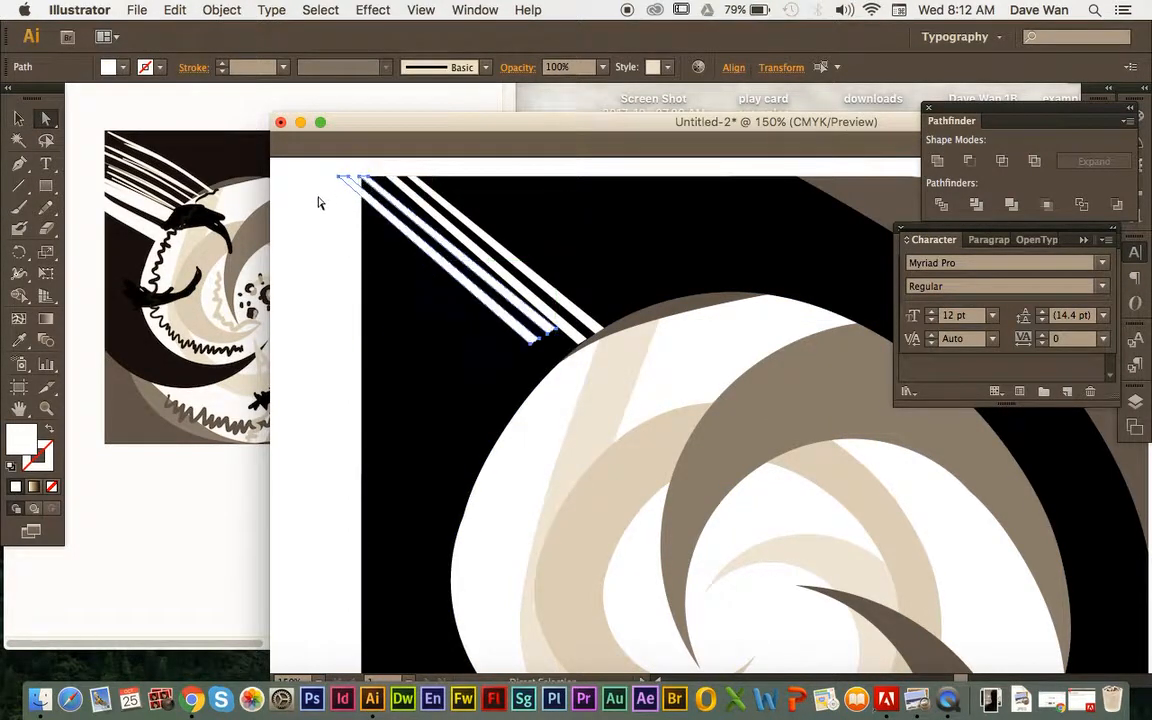
{"action": "key", "text": "super+z"}
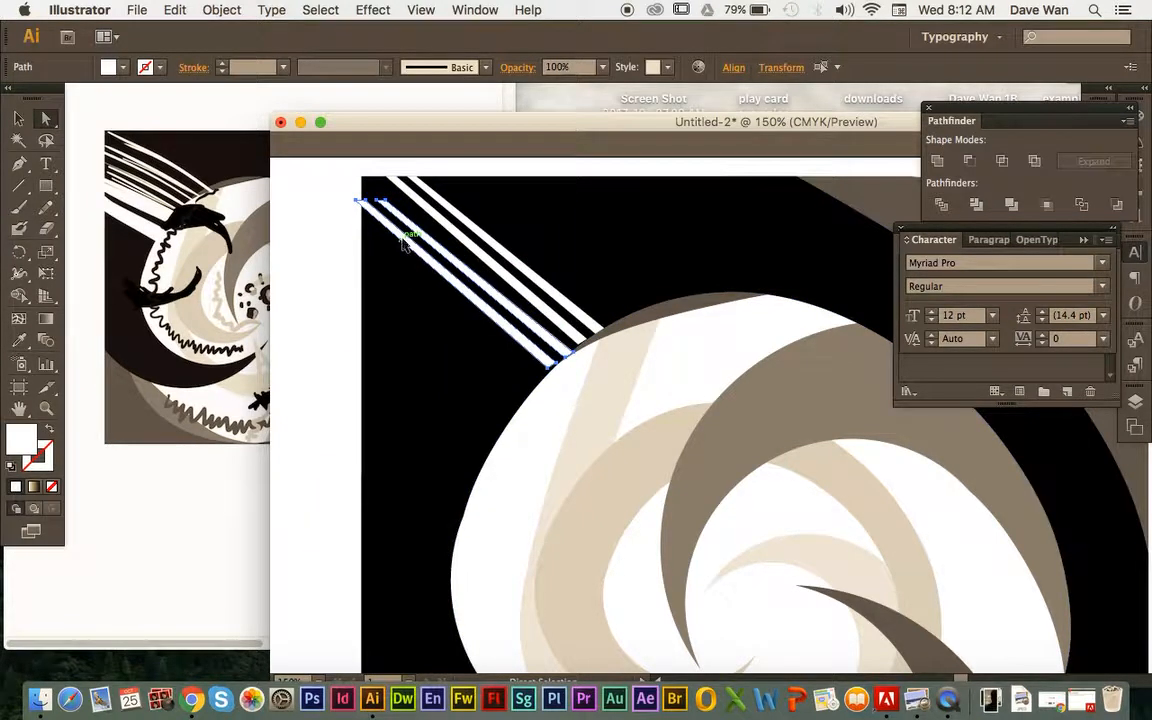
{"action": "left_click_drag", "start_coordinate": [365, 200], "coordinate": [346, 180]}
{"action": "left_click", "coordinate": [346, 180]}
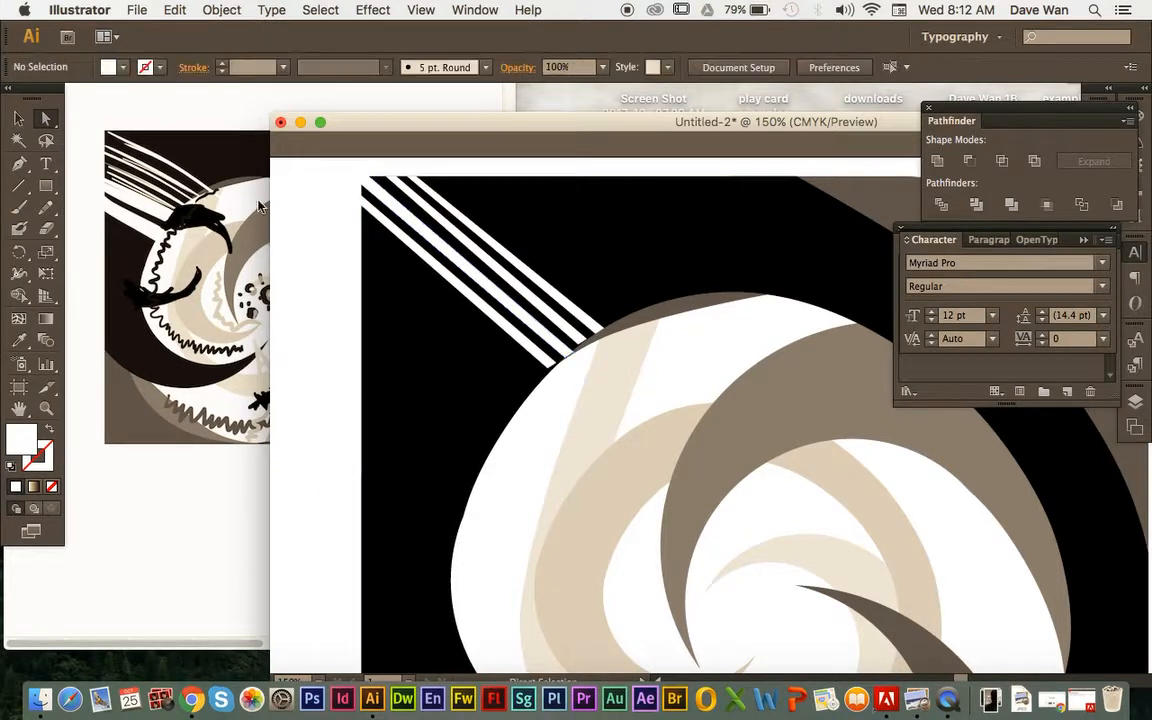
Draw a straight line with the Pen tool from the swirl's edge to the artwork's upper edge, just right of the stripes.
{"action": "left_click", "coordinate": [22, 163]}
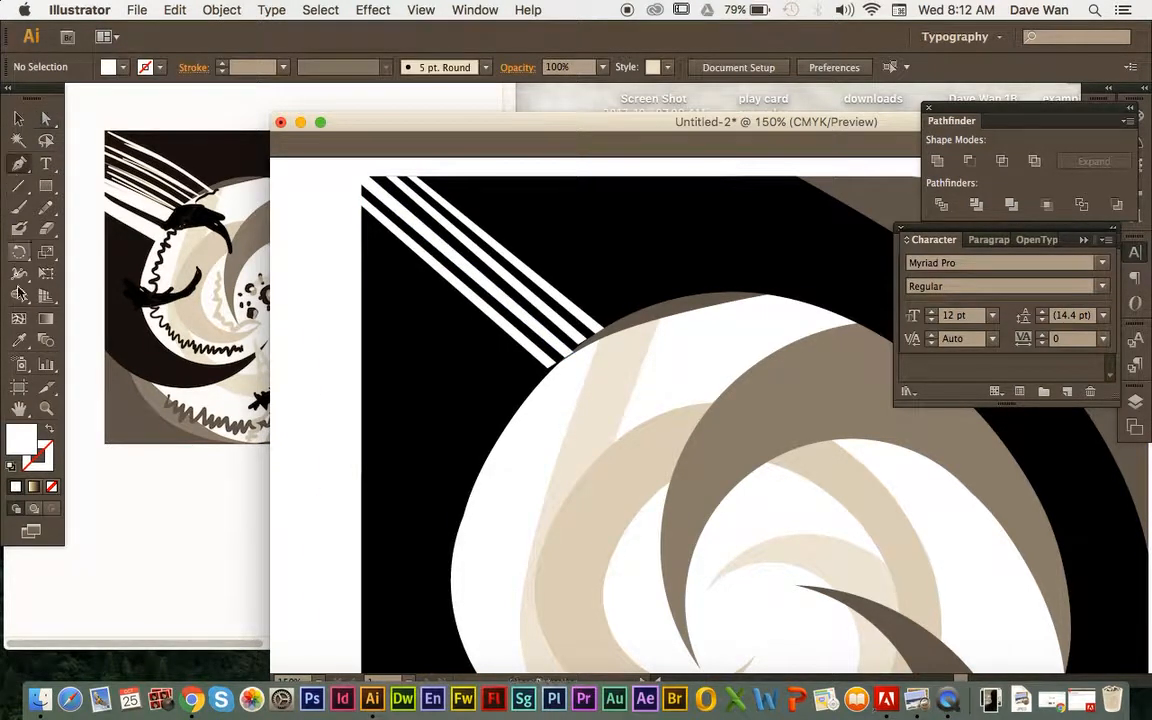
{"action": "left_click", "coordinate": [620, 318]}
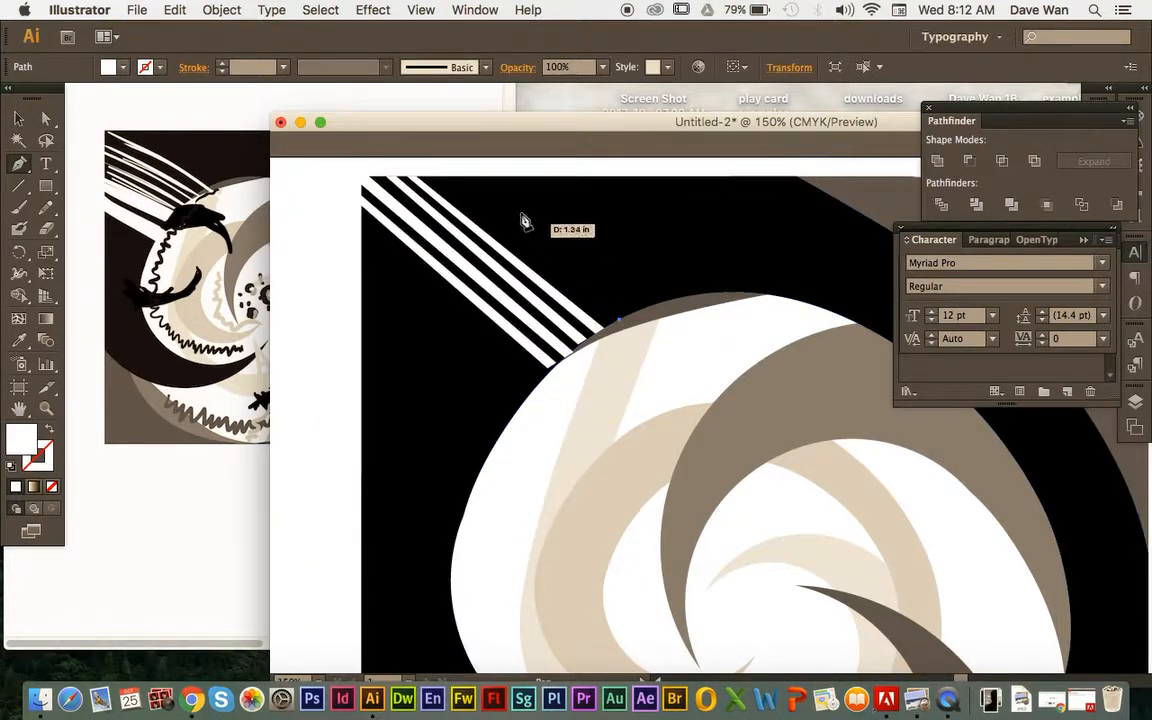
{"action": "left_click", "coordinate": [443, 183]}
{"action": "left_click_drag", "start_coordinate": [443, 183], "coordinate": [213, 327]}
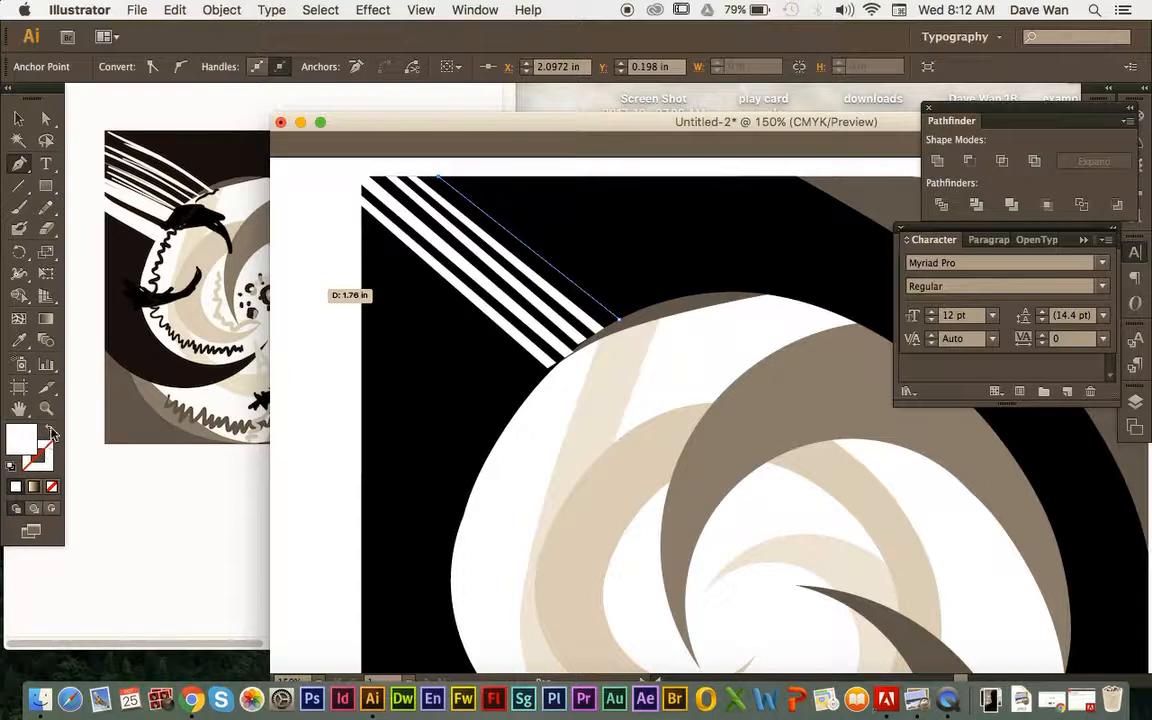
Swap the new line's fill and stroke so it has a white stroke without fill, and set its weight to 4 pt.
{"action": "left_click", "coordinate": [52, 432]}
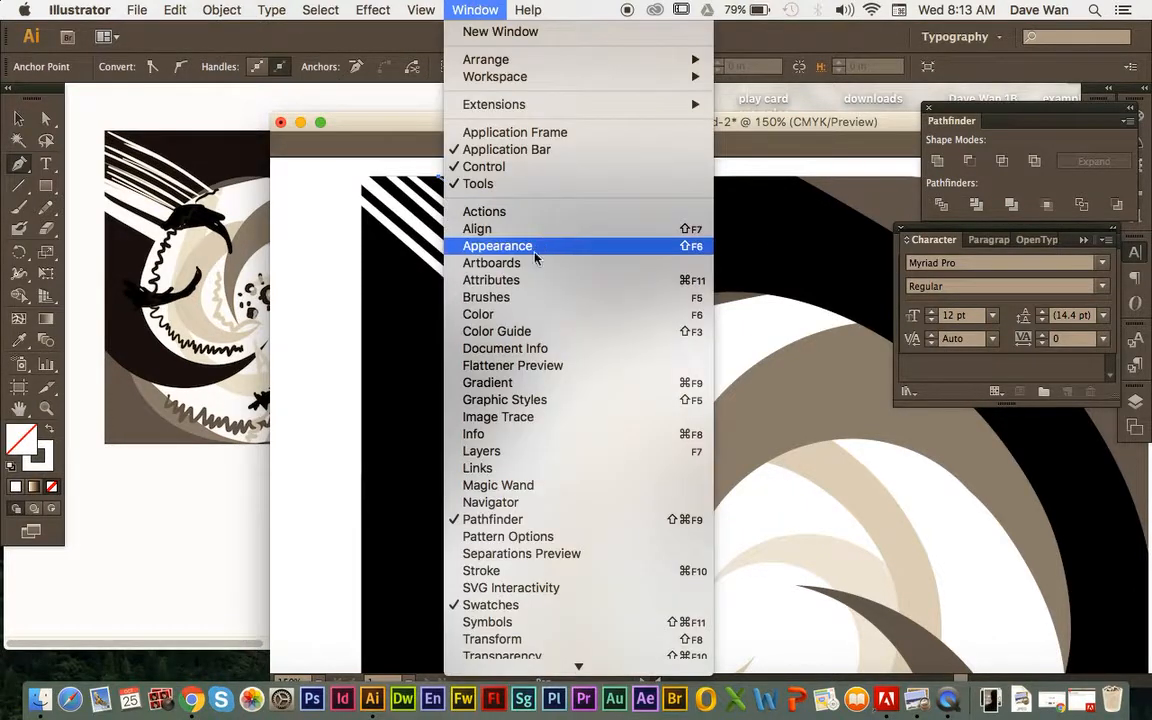
{"action": "left_click", "coordinate": [553, 571]}
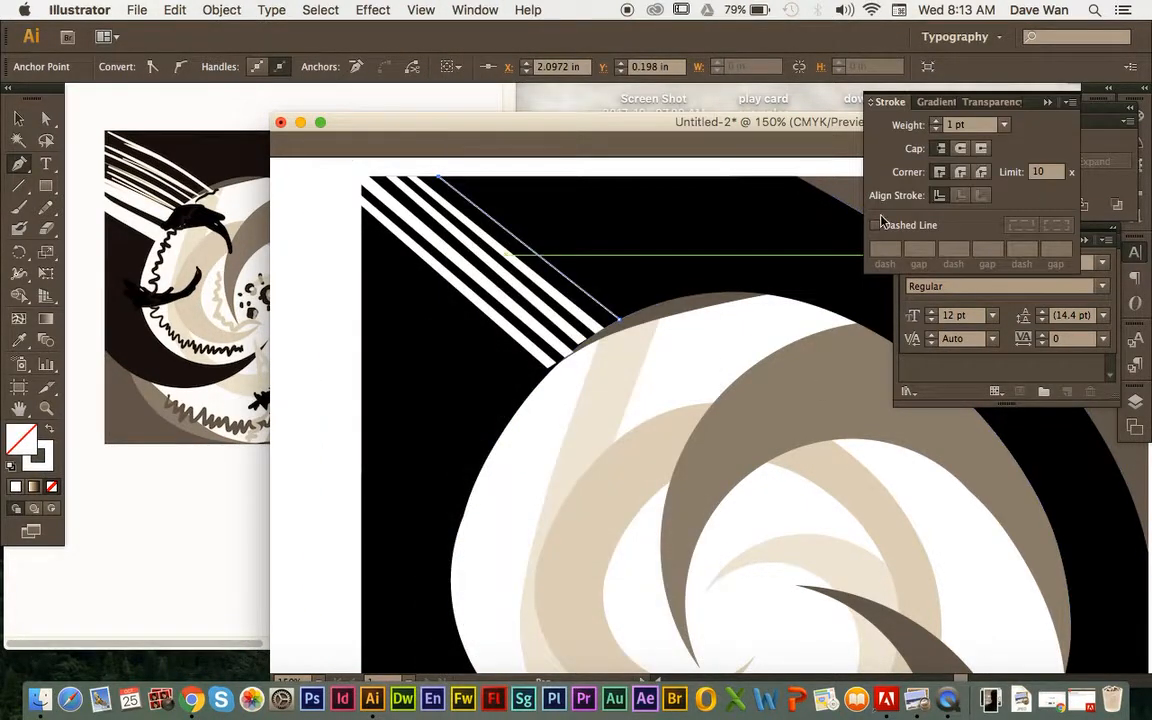
{"action": "left_click", "coordinate": [936, 121]}
{"action": "left_click", "coordinate": [936, 121]}
{"action": "left_click", "coordinate": [936, 121]}
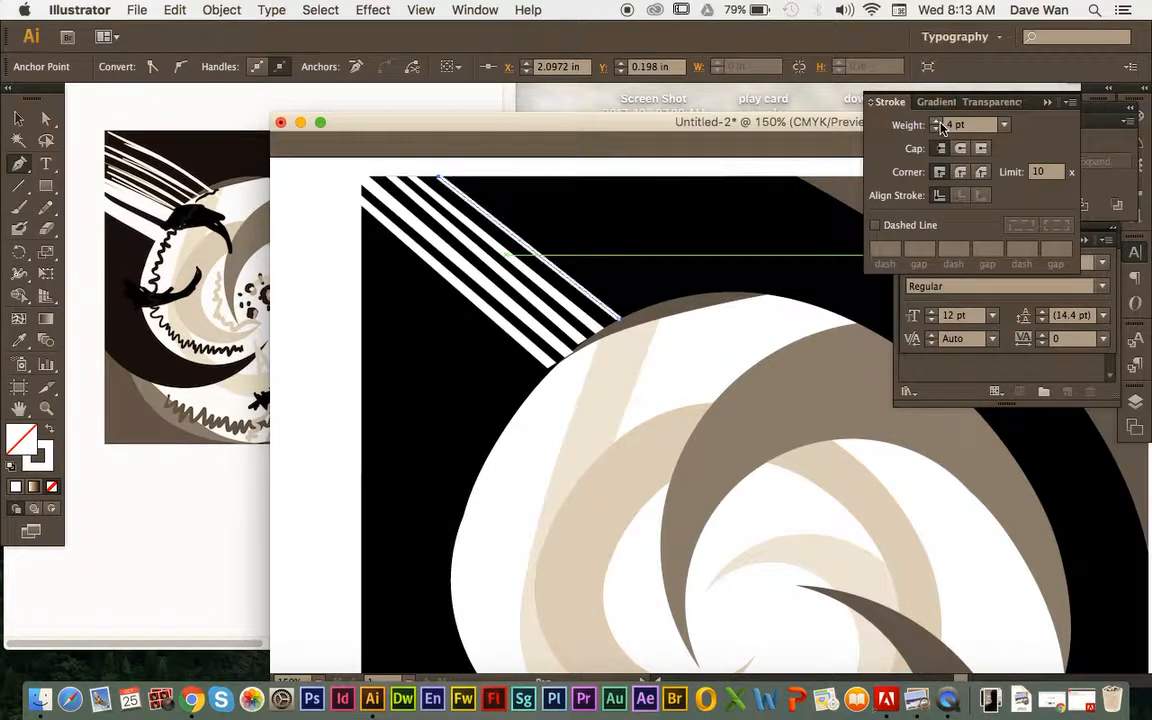
Compare the stroked line with the sketch and check its lower anchor point at the swirl's edge.
{"action": "left_click", "coordinate": [17, 119]}
{"action": "left_click", "coordinate": [97, 207]}
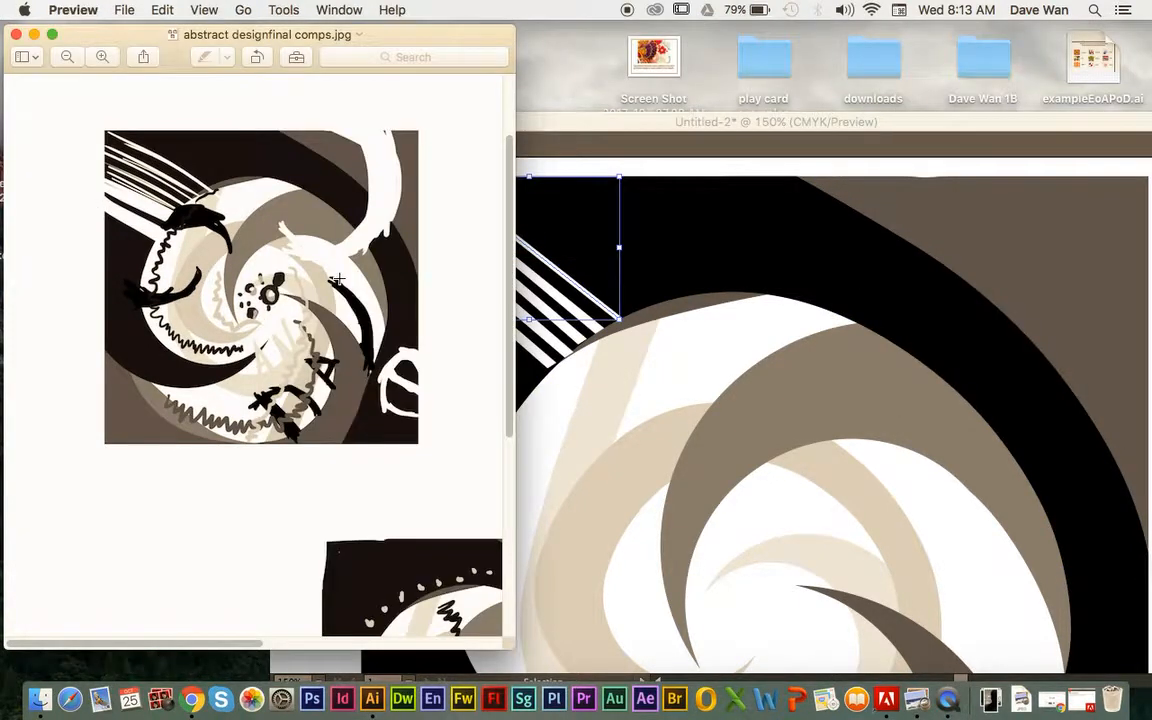
{"action": "left_click", "coordinate": [590, 122]}
{"action": "key", "text": "shift+super+a"}
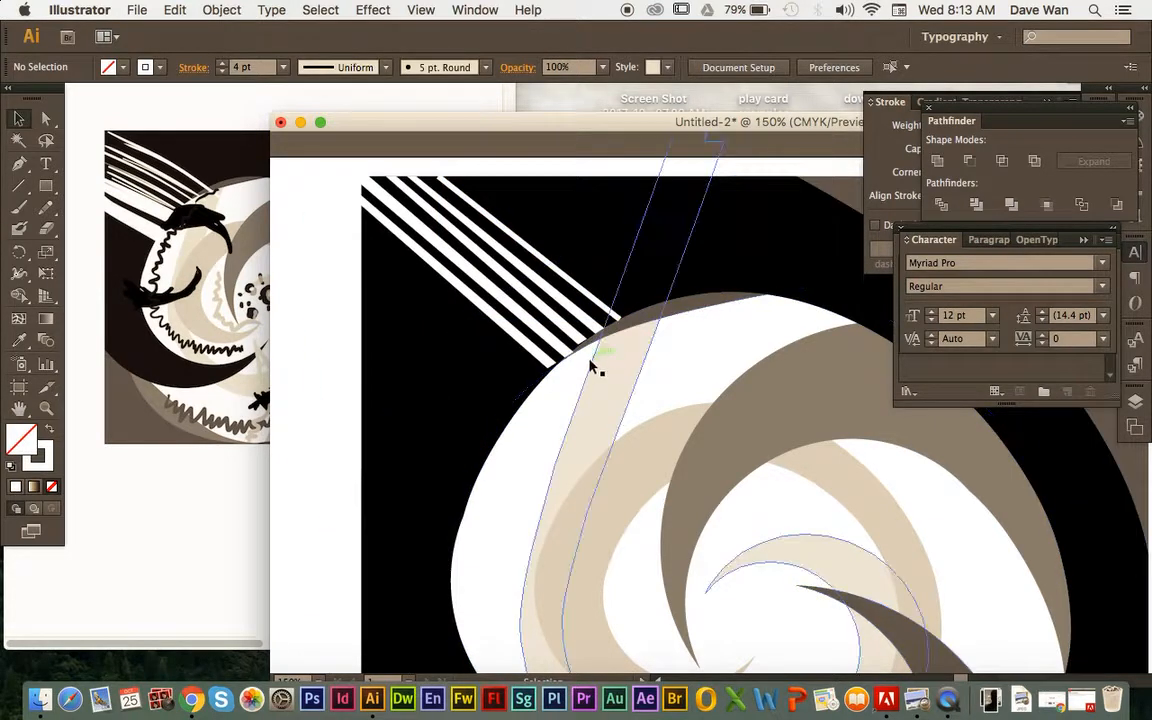
{"action": "left_click", "coordinate": [45, 118]}
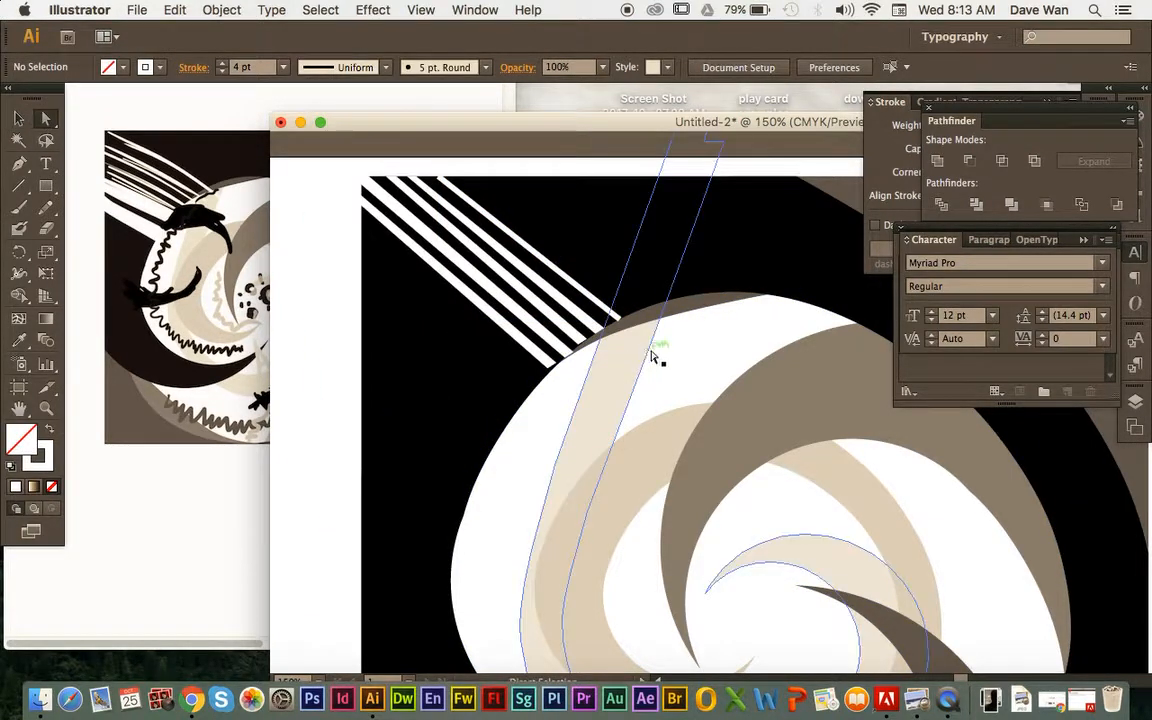
{"action": "left_click", "coordinate": [608, 305]}
{"action": "left_click_drag", "start_coordinate": [609, 305], "coordinate": [620, 320]}
{"action": "left_click", "coordinate": [17, 120]}
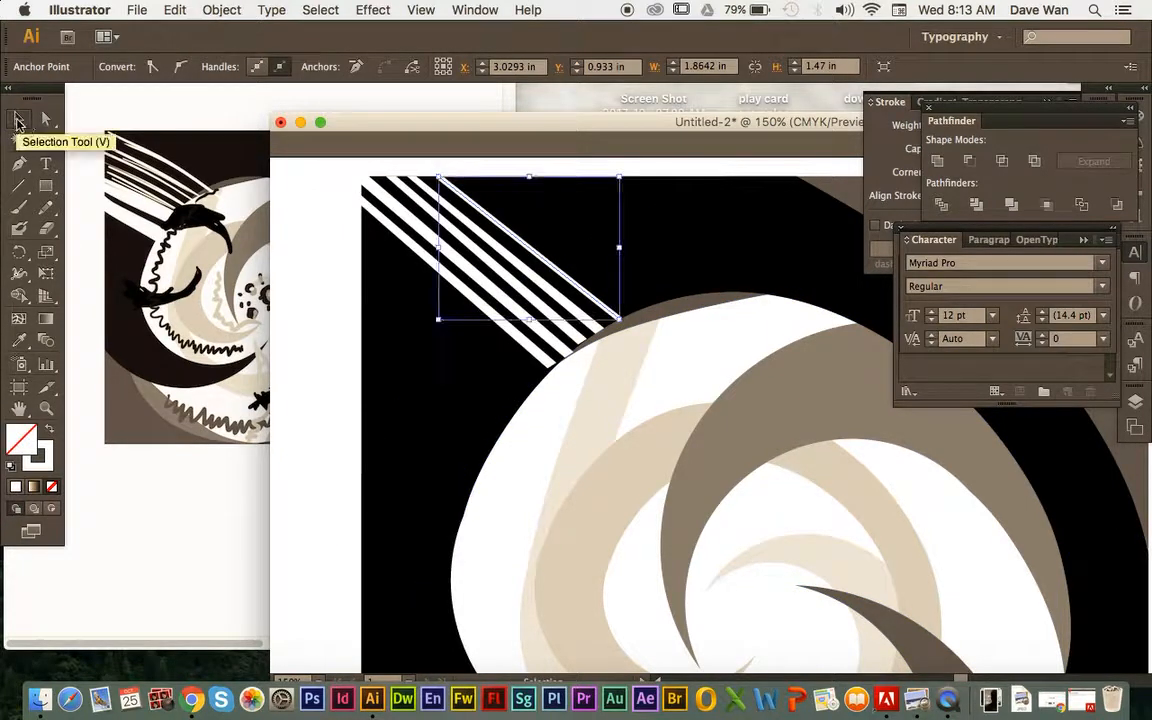
{"action": "left_click", "coordinate": [308, 255]}
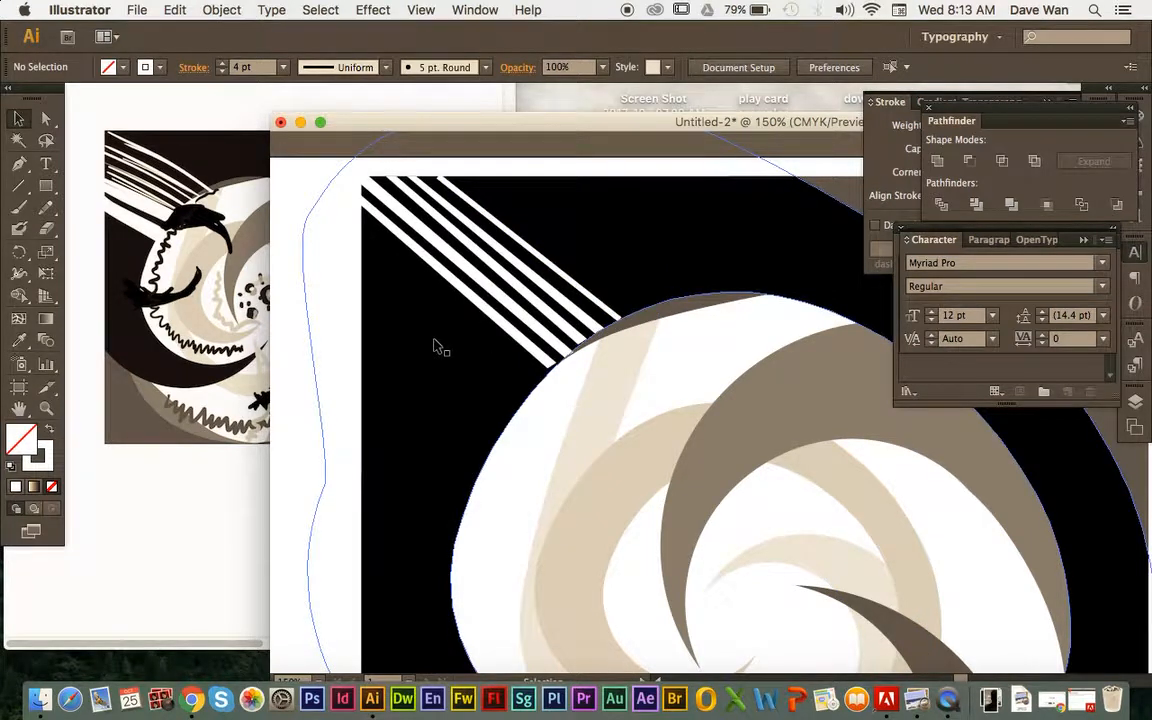
Copy and paste the lowest white stripe and place the copy parallel to it, just to its lower left.
{"action": "left_click", "coordinate": [498, 320]}
{"action": "key", "text": "super+c"}
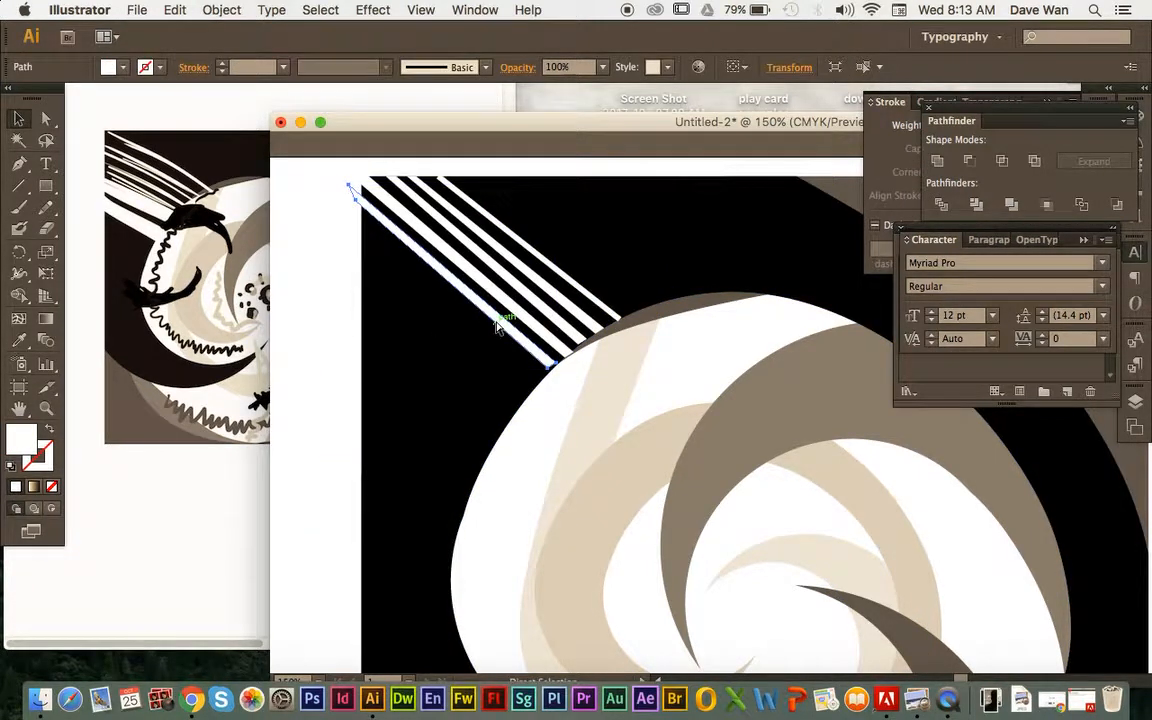
{"action": "key", "text": "super+v"}
{"action": "left_click_drag", "start_coordinate": [744, 390], "coordinate": [406, 287]}
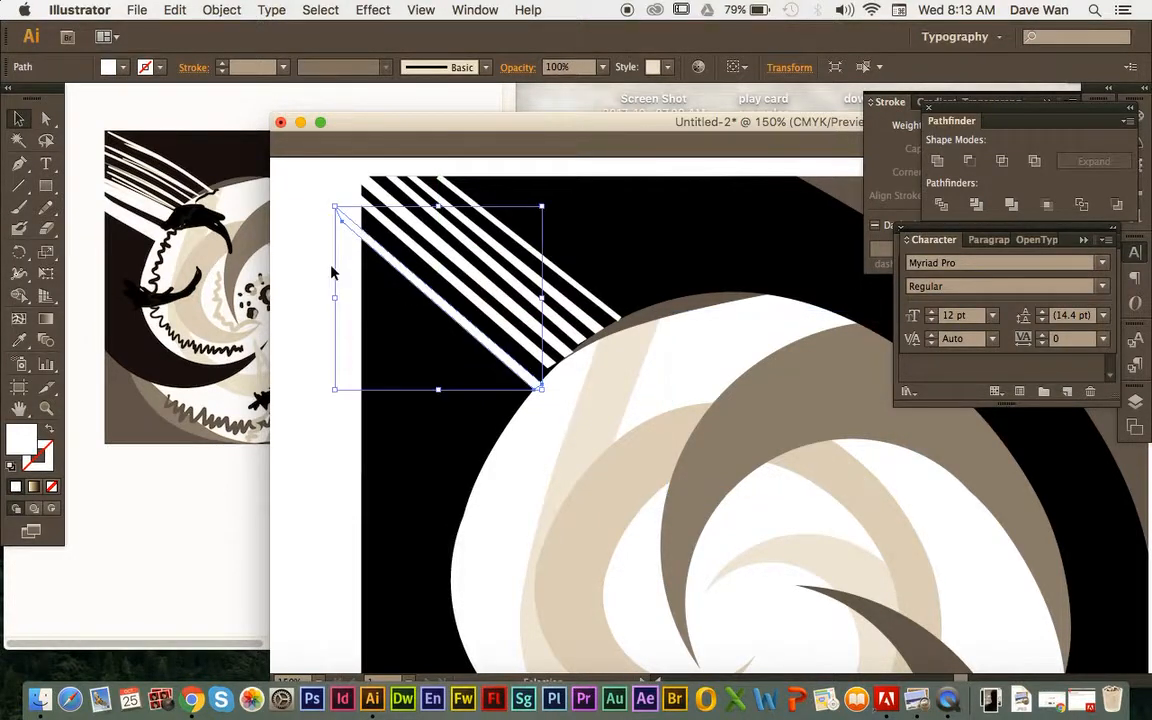
Widen the pasted stripe into a thicker band by moving its two lower-left anchor points outward.
{"action": "left_click", "coordinate": [40, 120]}
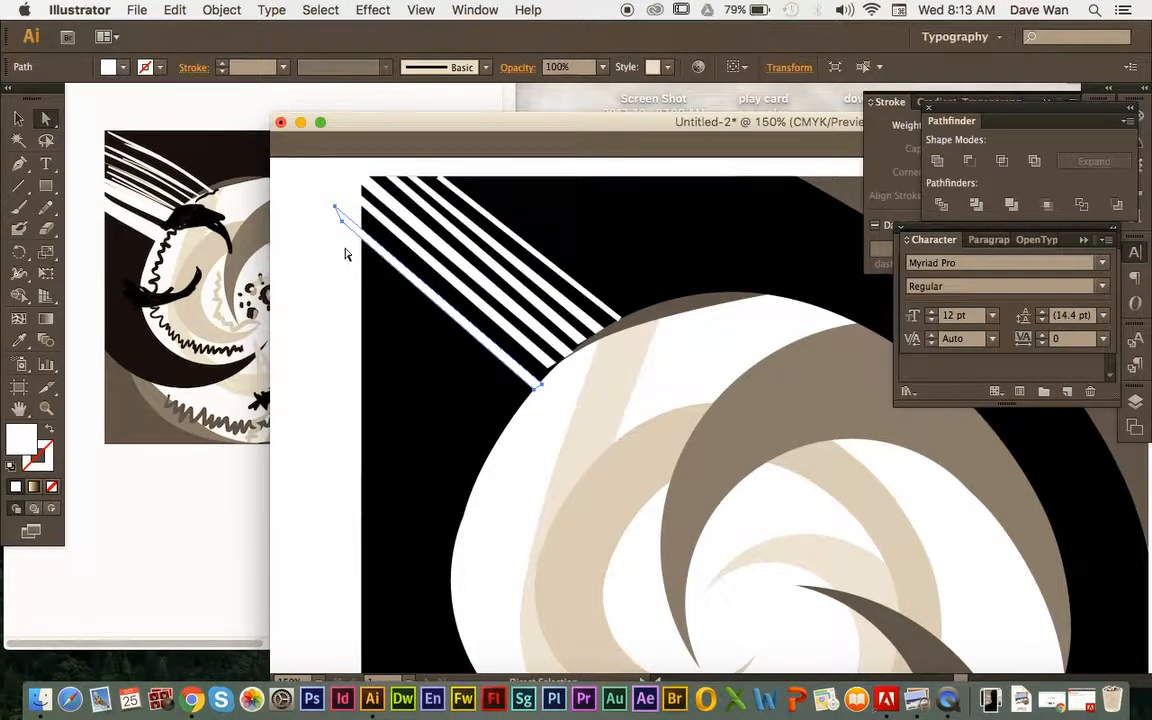
{"action": "left_click_drag", "start_coordinate": [342, 222], "coordinate": [334, 244]}
{"action": "left_click_drag", "start_coordinate": [537, 392], "coordinate": [522, 402]}
{"action": "left_click", "coordinate": [328, 397]}
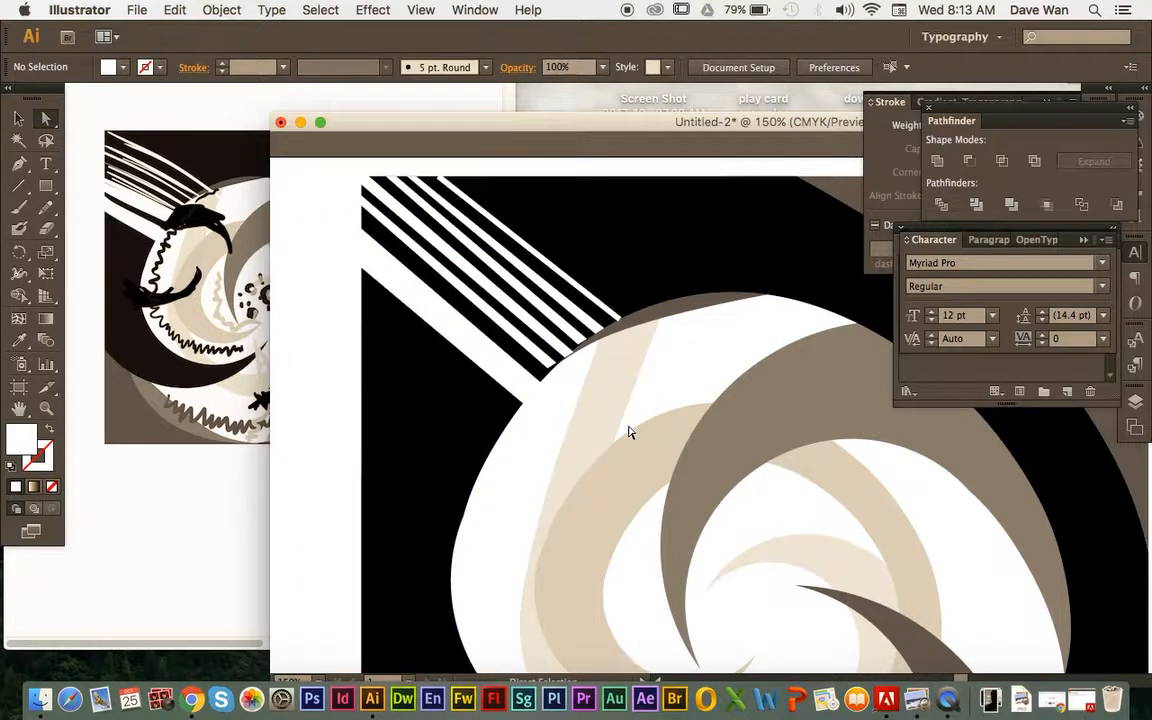
Compare the whole artwork with the sketch's white curved band and start a Pen path on the artwork's top edge.
{"action": "key", "text": "super+minus"}
{"action": "key", "text": "super+minus"}
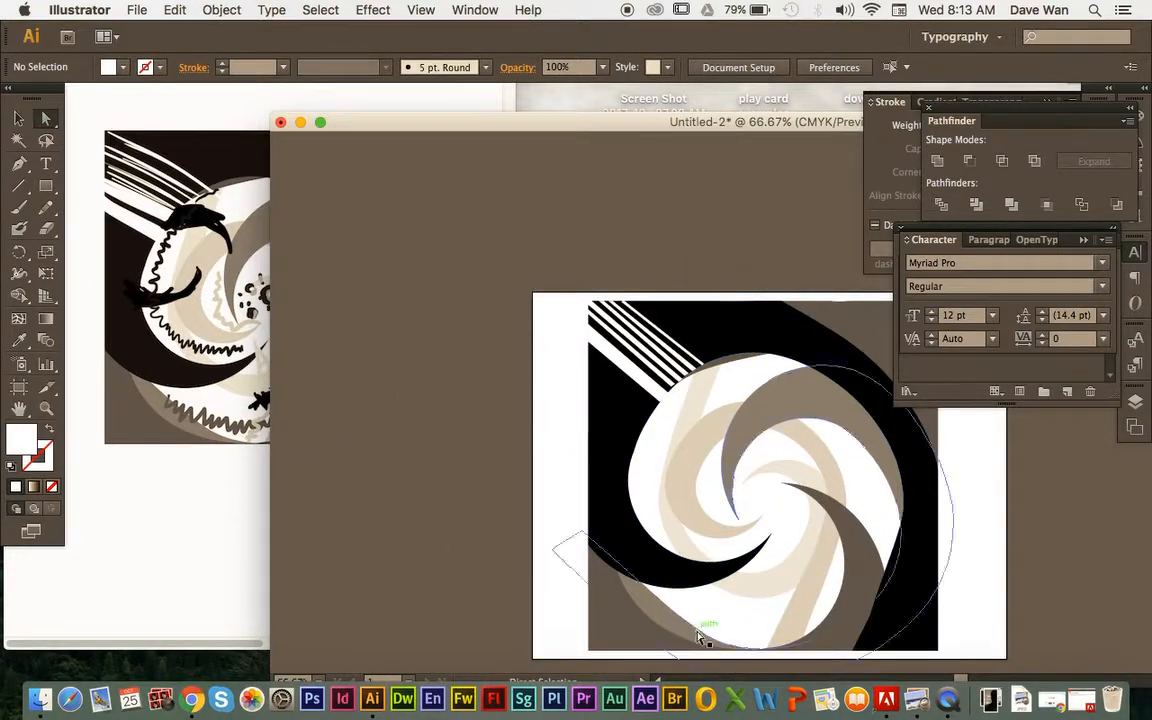
{"action": "scroll", "coordinate": [965, 682], "scroll_direction": "right", "scroll_amount": 4}
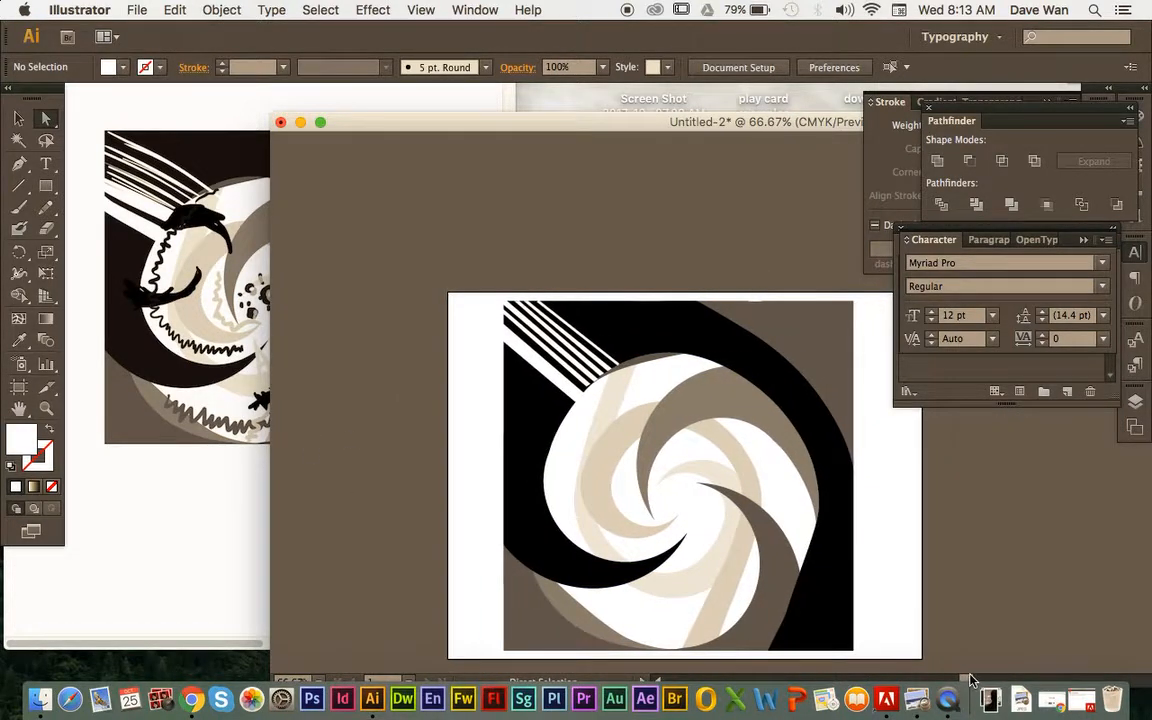
{"action": "left_click", "coordinate": [200, 410]}
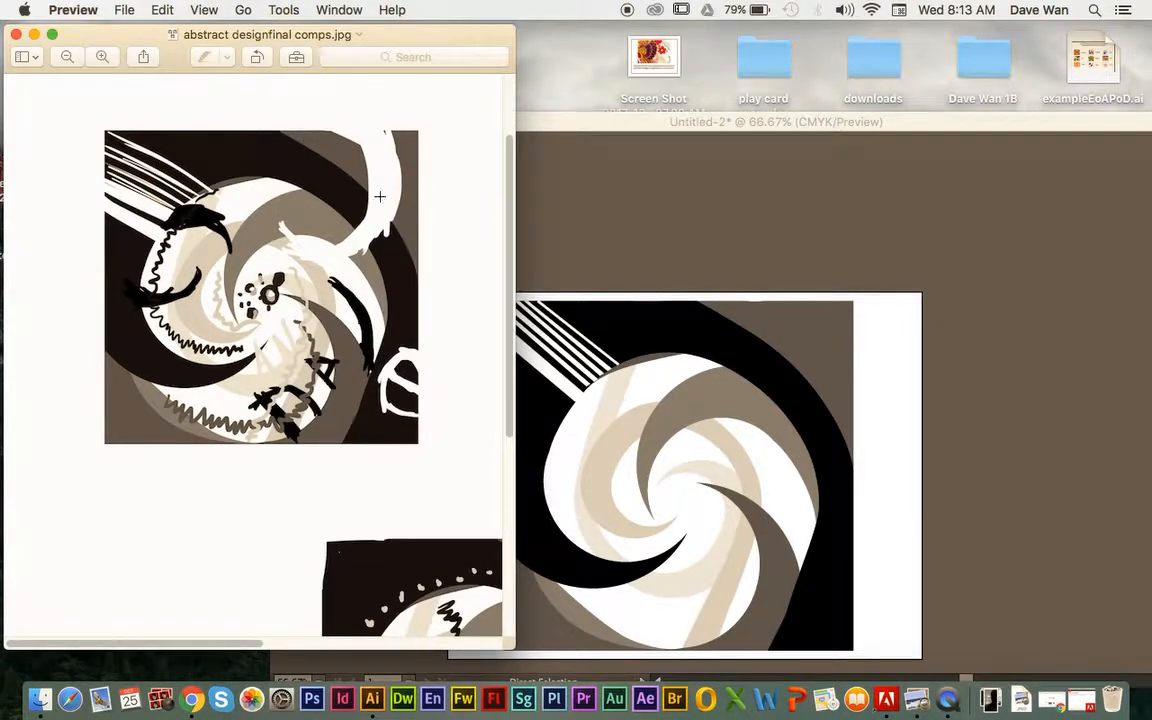
{"action": "left_click", "coordinate": [591, 128]}
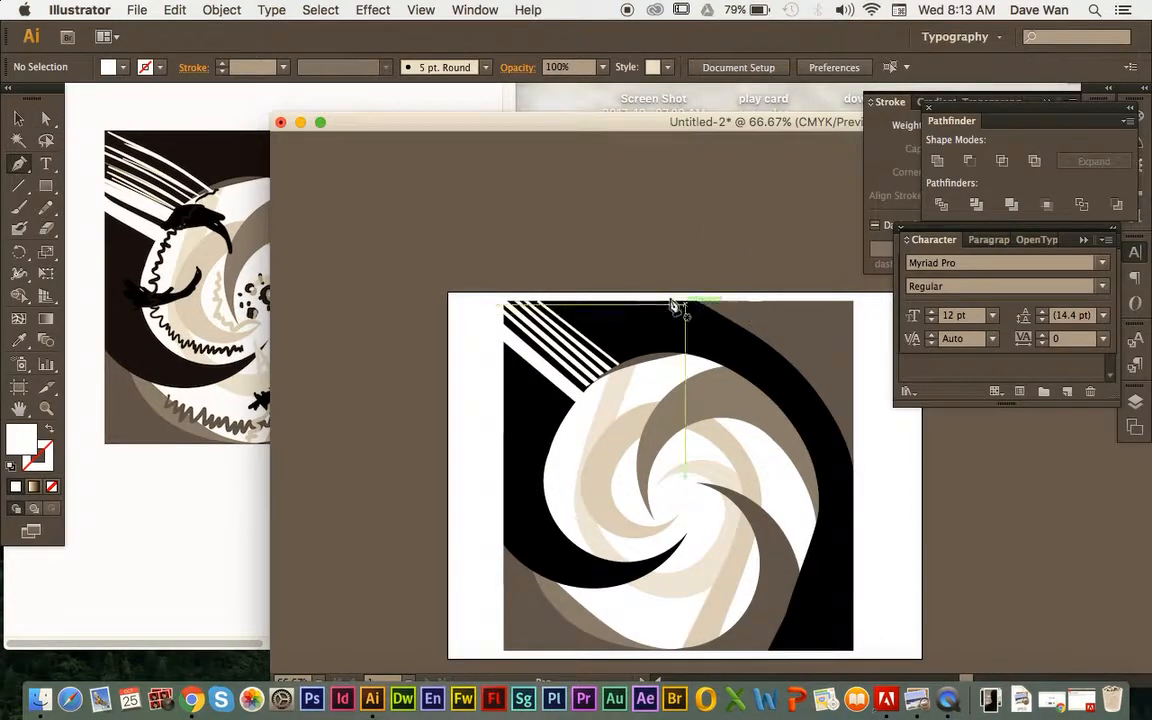
{"action": "left_click_drag", "start_coordinate": [519, 122], "coordinate": [561, 333]}
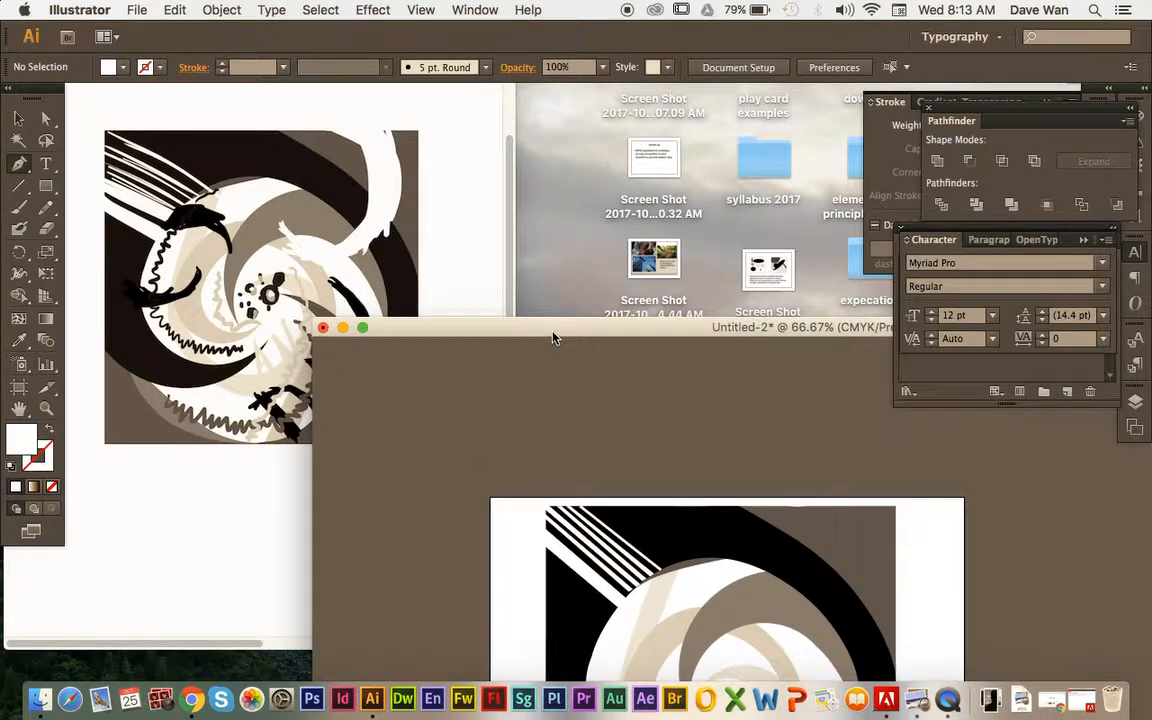
{"action": "double_click", "coordinate": [553, 328]}
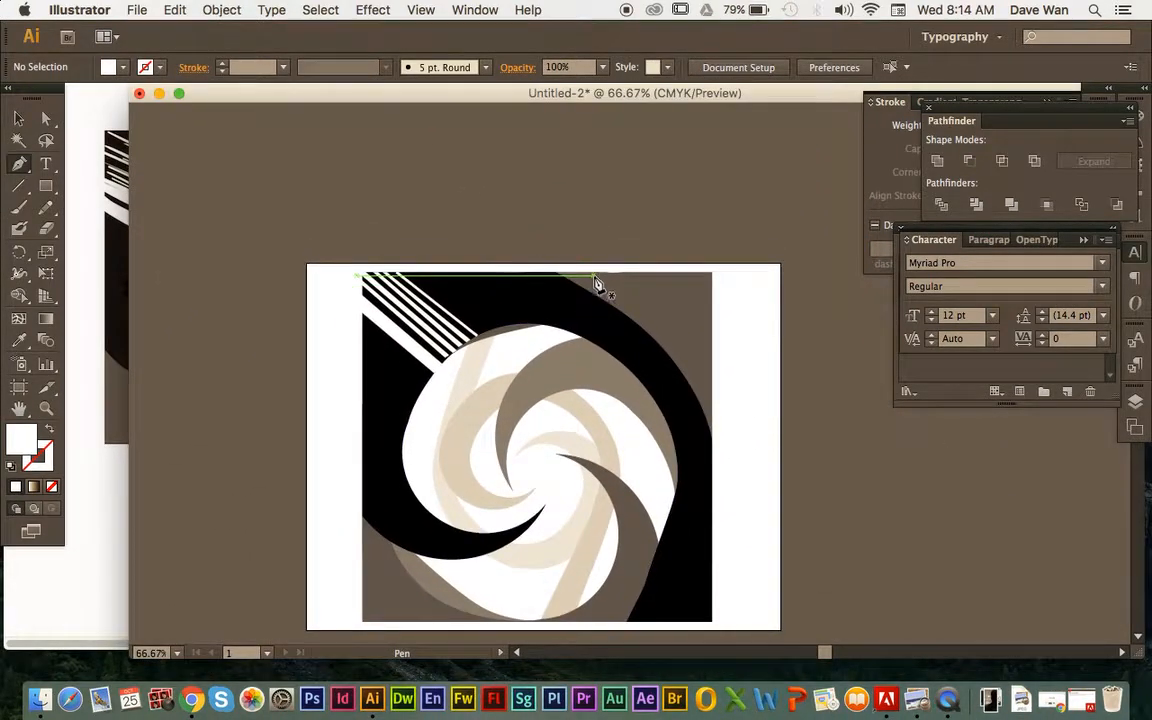
{"action": "left_click", "coordinate": [597, 273]}
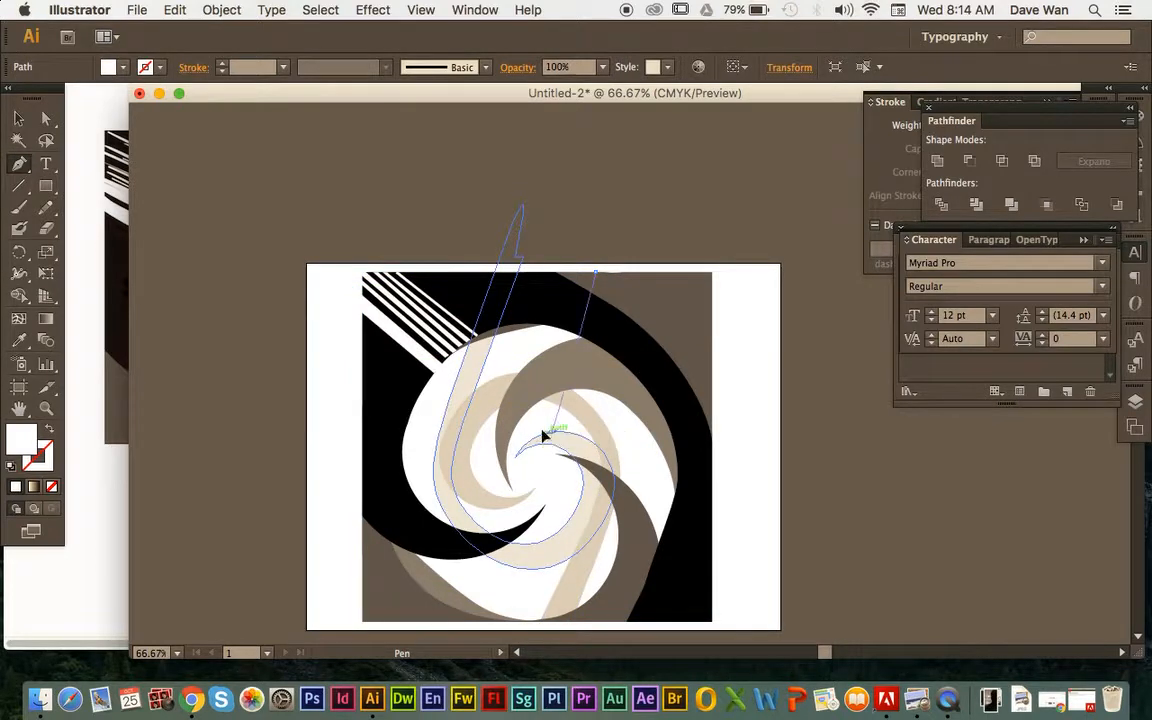
{"action": "left_click_drag", "start_coordinate": [551, 432], "coordinate": [381, 479]}
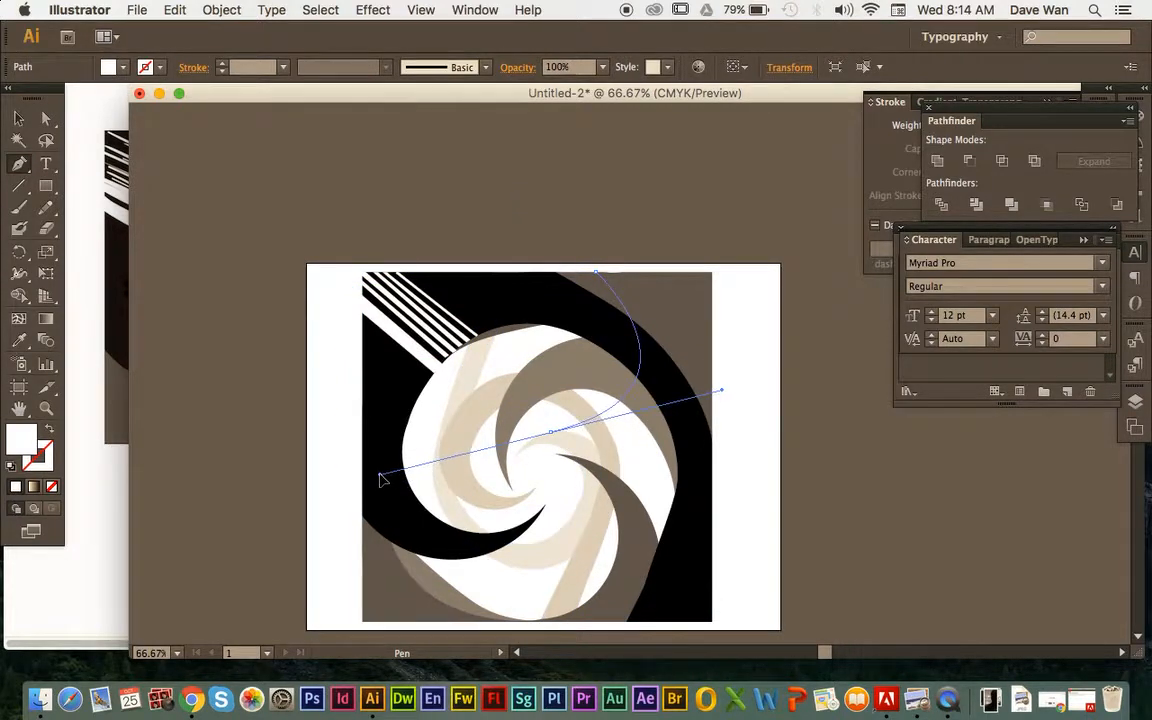
{"action": "key", "text": "super+z"}
{"action": "left_click_drag", "start_coordinate": [609, 404], "coordinate": [483, 507]}
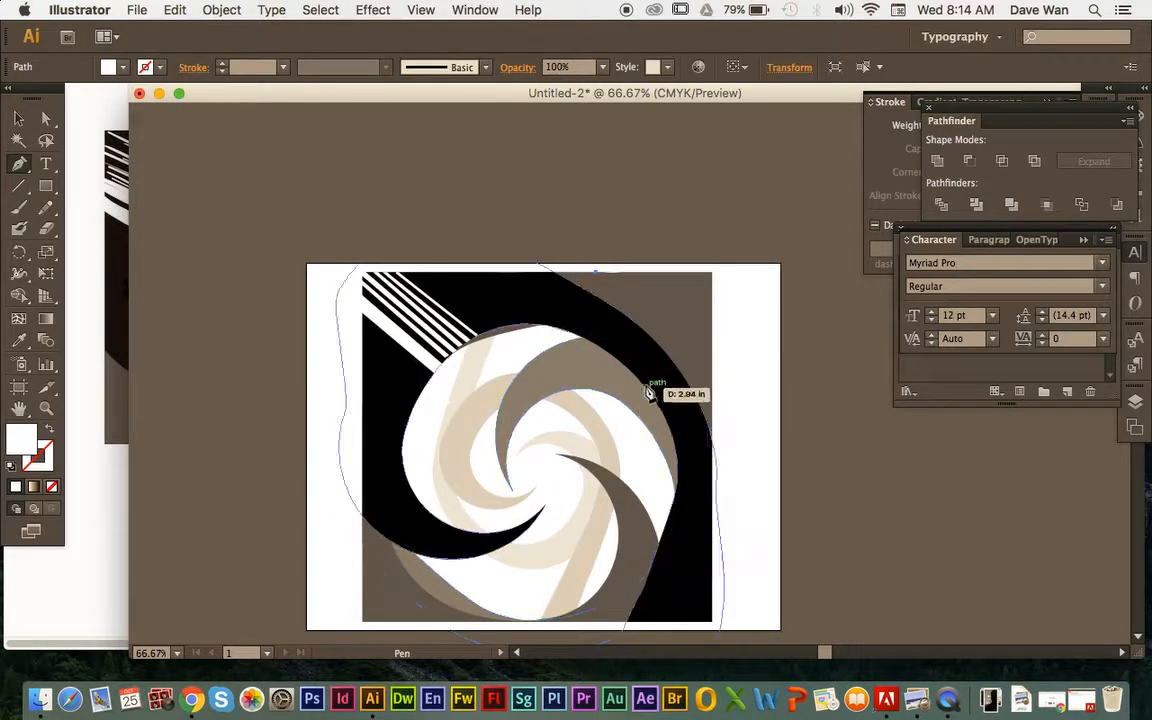
Draw the inner edge of a white crescent with the Pen tool, curving down from the top edge to a point on the swirl's brown arm.
{"action": "left_click_drag", "start_coordinate": [656, 346], "coordinate": [660, 422]}
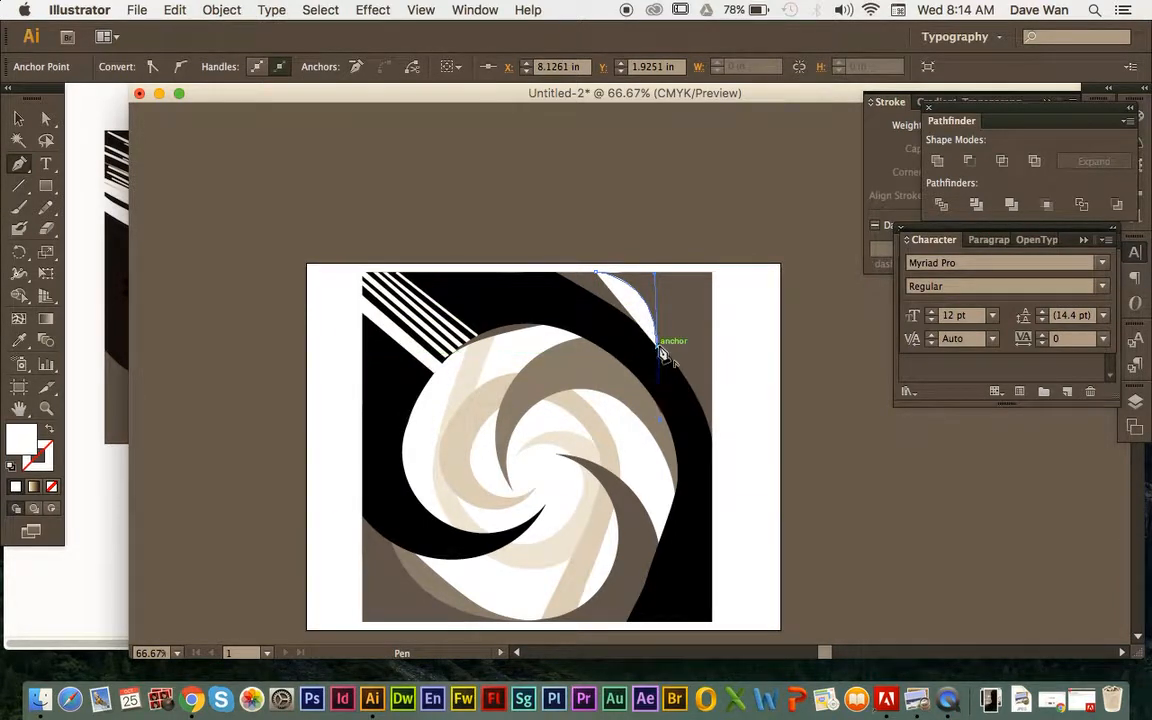
{"action": "left_click", "coordinate": [658, 347]}
{"action": "left_click_drag", "start_coordinate": [582, 398], "coordinate": [512, 399]}
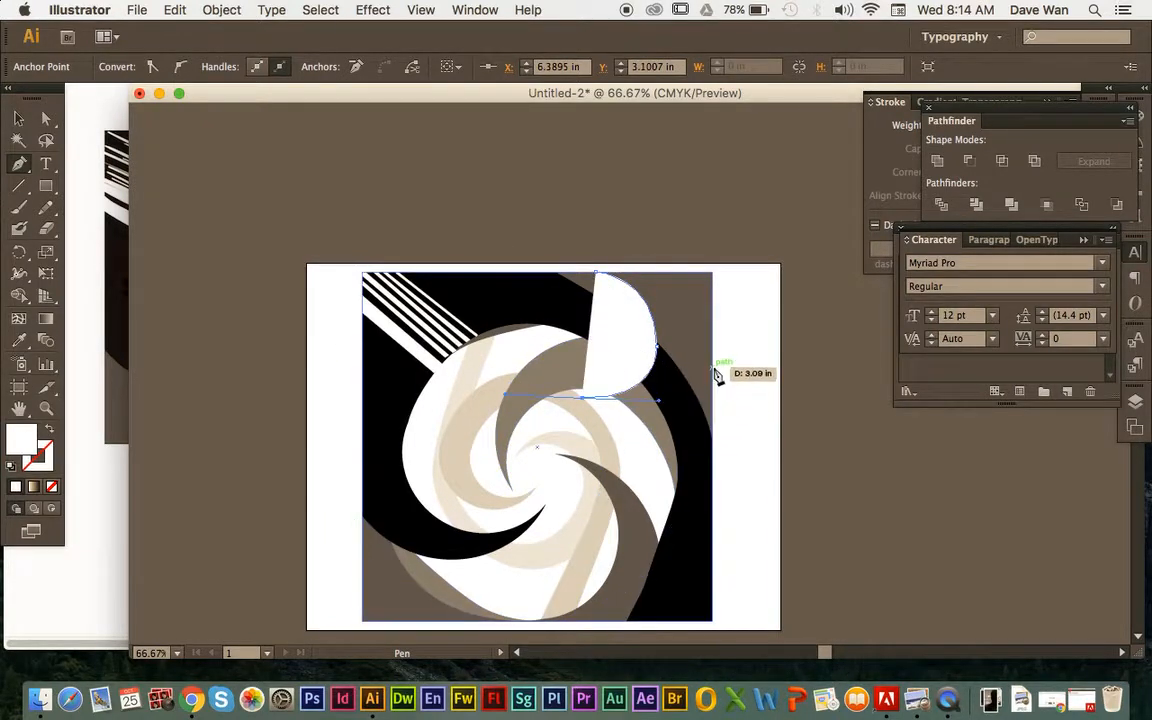
{"action": "left_click_drag", "start_coordinate": [338, 92], "coordinate": [387, 89]}
{"action": "left_click_drag", "start_coordinate": [755, 378], "coordinate": [827, 265]}
{"action": "key", "text": "super+z"}
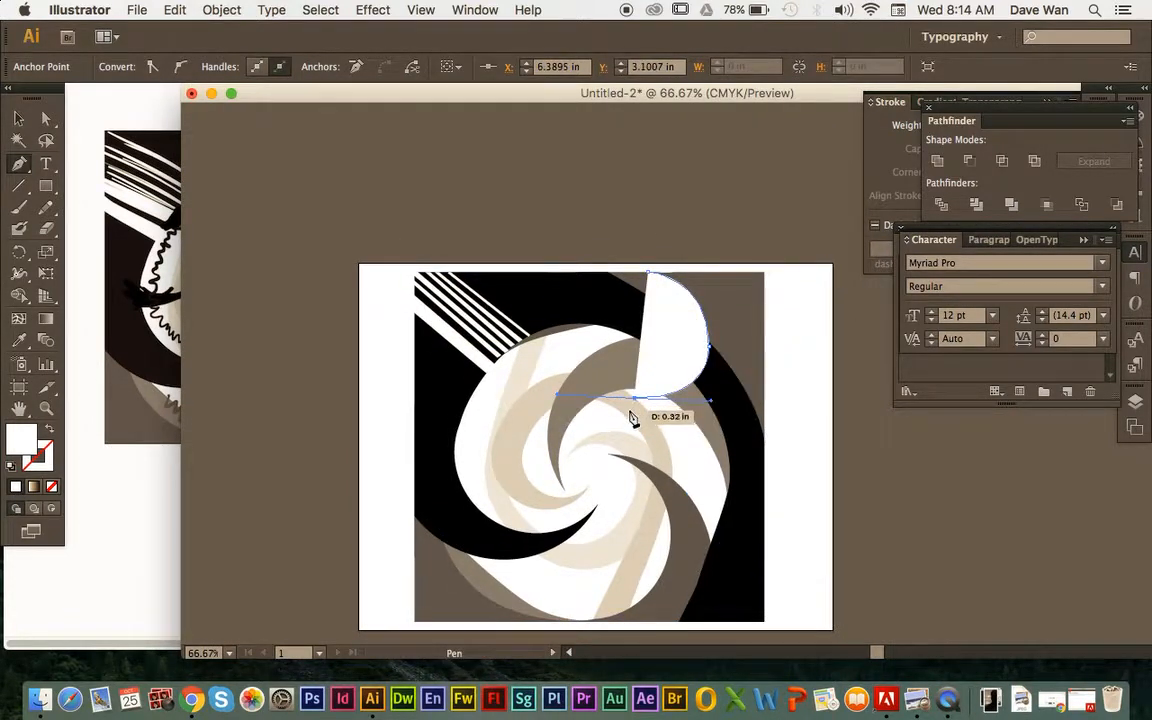
{"action": "left_click_drag", "start_coordinate": [565, 400], "coordinate": [598, 388]}
{"action": "left_click", "coordinate": [600, 387]}
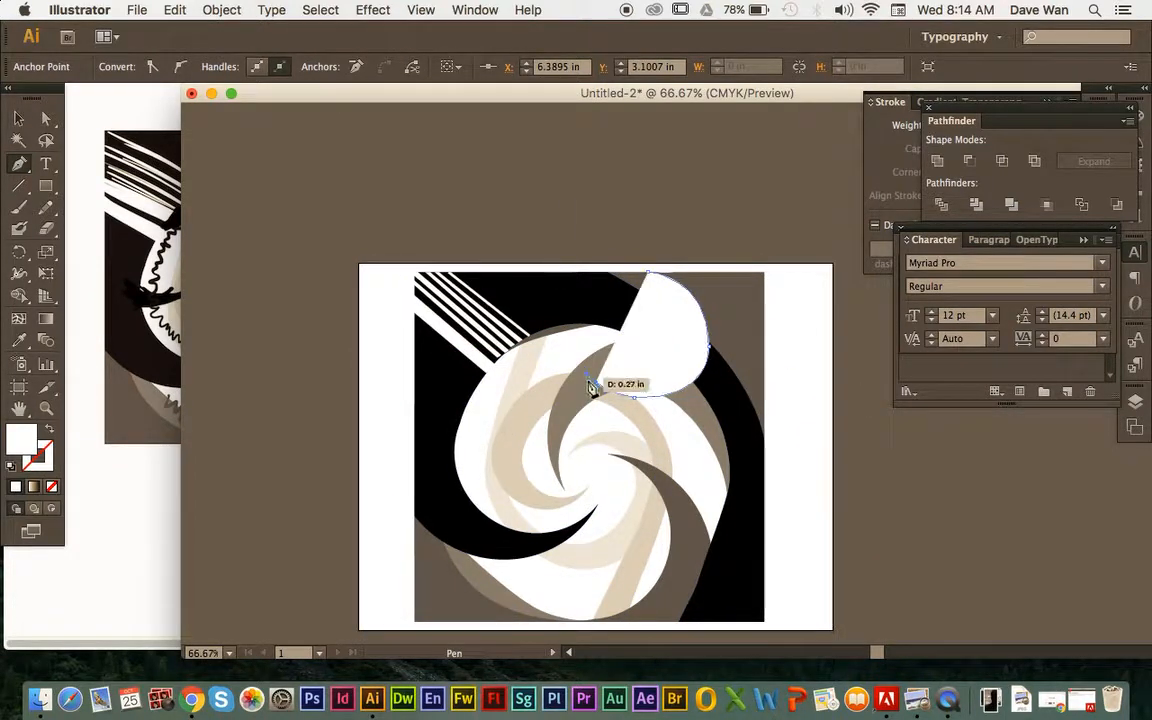
Draw the crescent's outer curve from its tip back up to the artwork's top edge, close the path and deselect it.
{"action": "left_click_drag", "start_coordinate": [733, 386], "coordinate": [808, 309]}
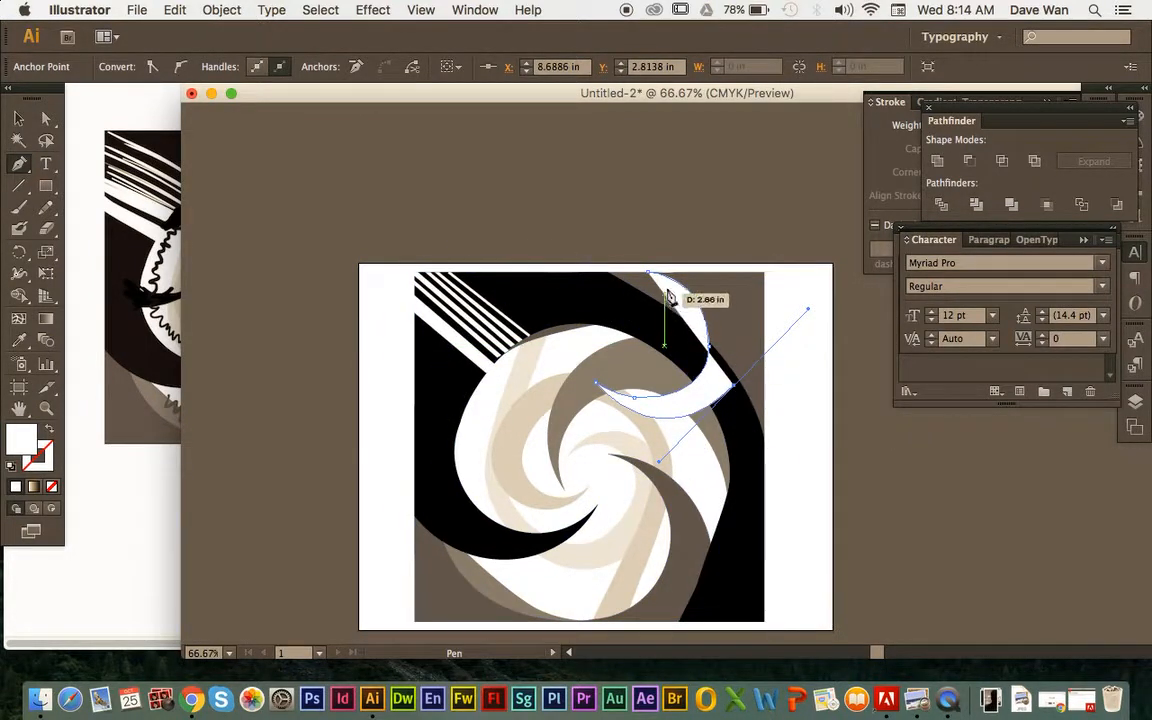
{"action": "left_click", "coordinate": [735, 390]}
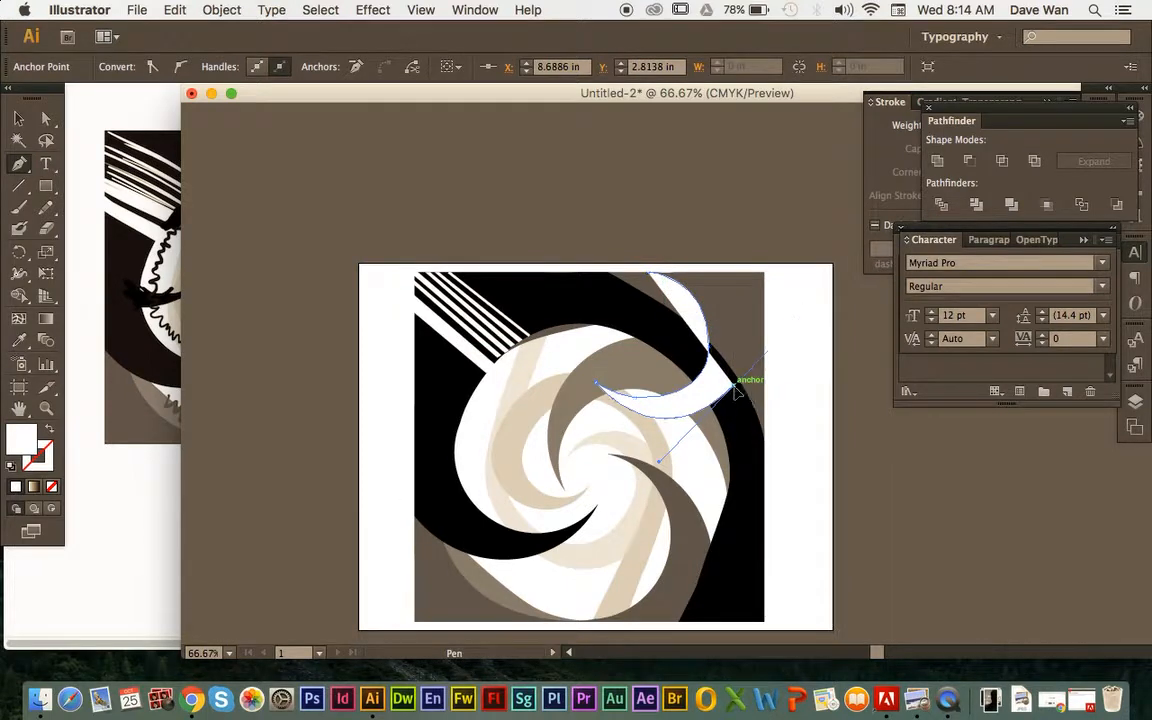
{"action": "left_click_drag", "start_coordinate": [734, 272], "coordinate": [684, 217]}
{"action": "left_click", "coordinate": [734, 272]}
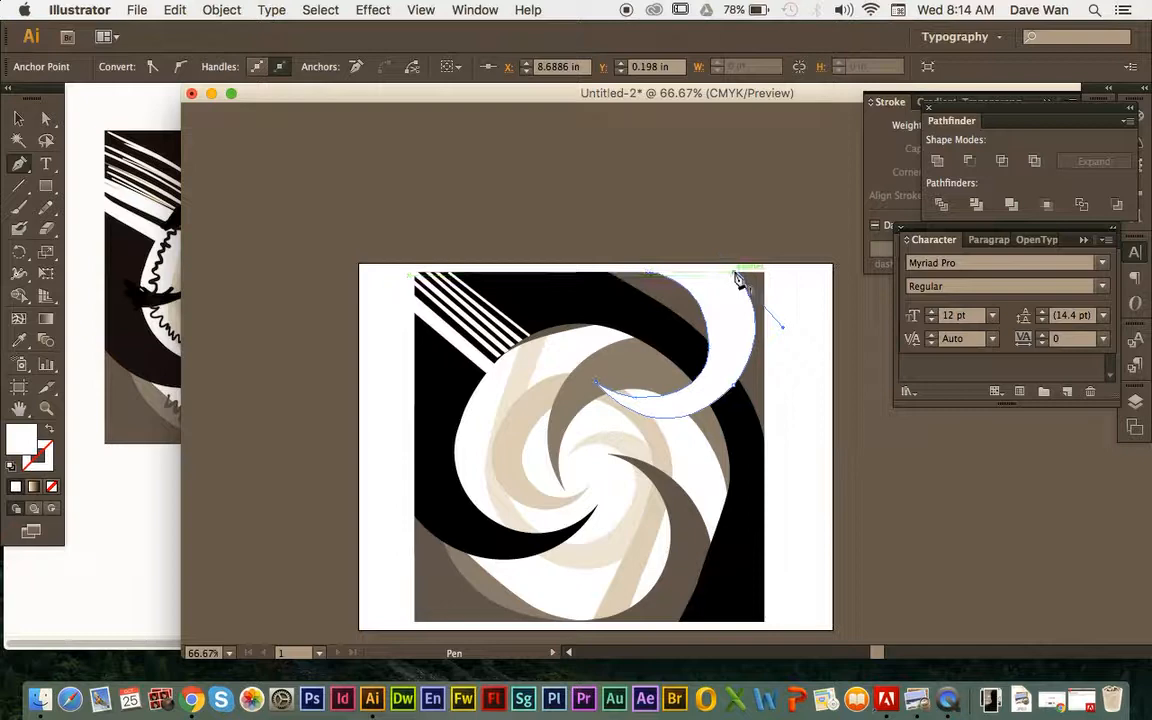
{"action": "left_click", "coordinate": [648, 273]}
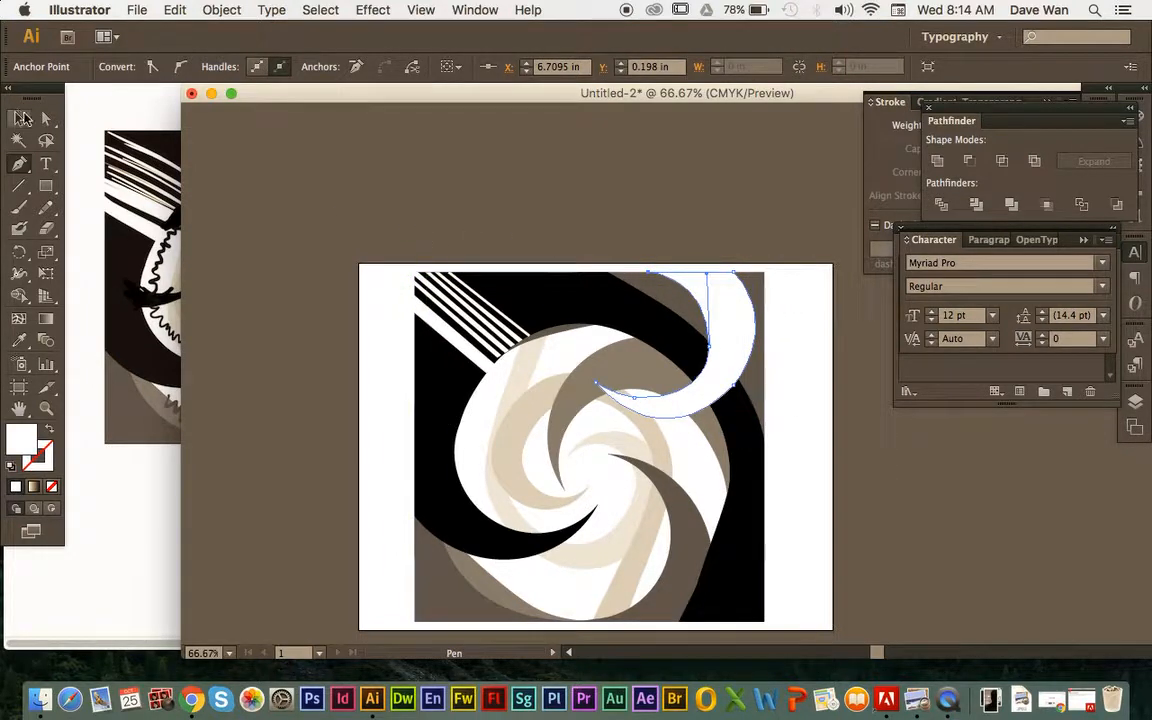
{"action": "left_click", "coordinate": [15, 120]}
{"action": "left_click", "coordinate": [265, 188]}
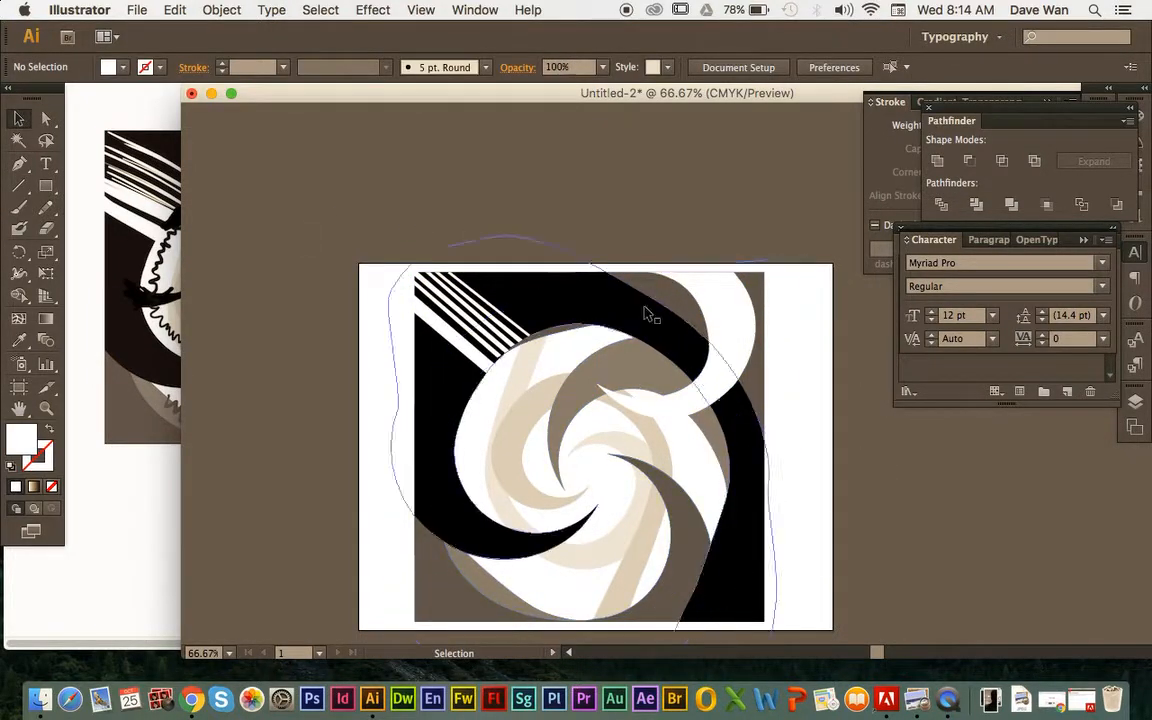
Move the white crescent slightly to the left along the artwork's top edge and deselect it.
{"action": "left_click_drag", "start_coordinate": [284, 96], "coordinate": [243, 96]}
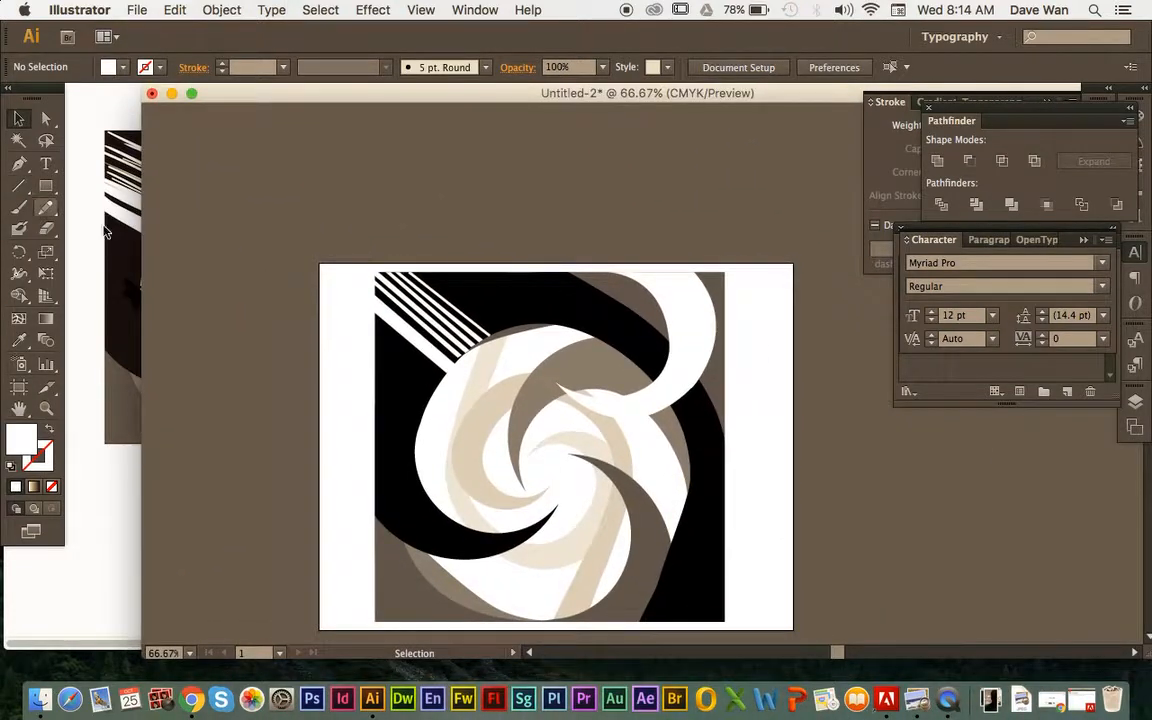
{"action": "left_click_drag", "start_coordinate": [652, 409], "coordinate": [629, 408]}
{"action": "left_click", "coordinate": [296, 404]}
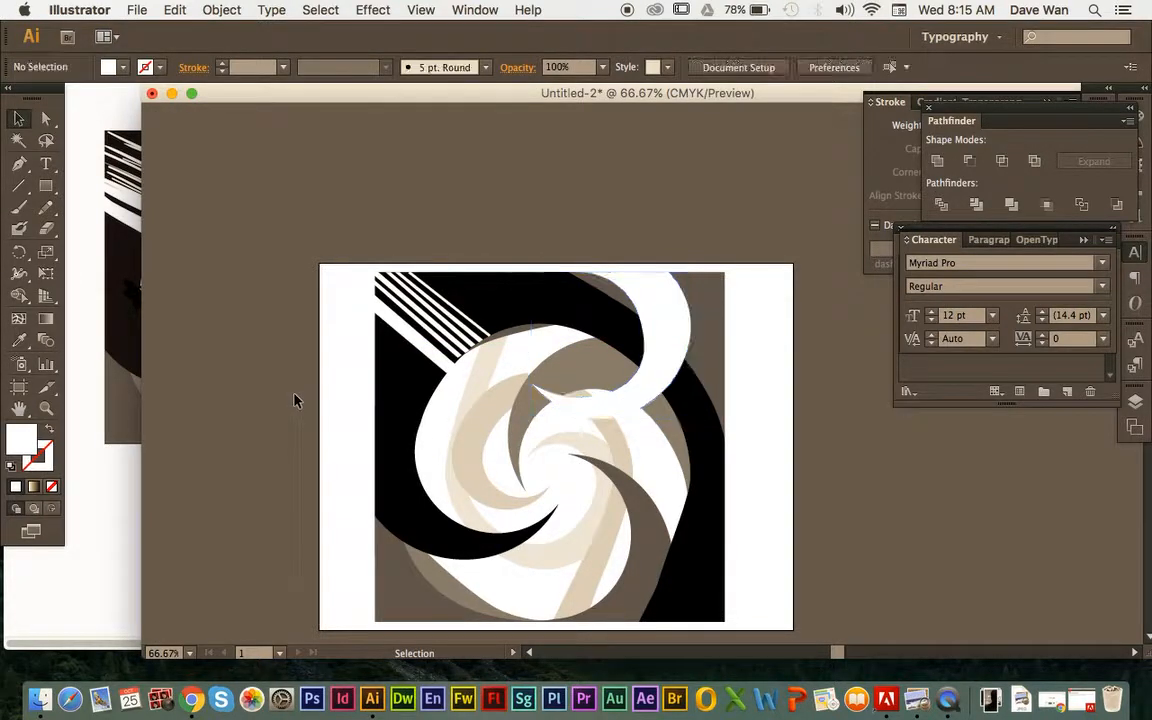
Try to extend the crescent's pointed tip toward the upper left by moving its anchor points and curve handles.
{"action": "left_click", "coordinate": [583, 415]}
{"action": "left_click", "coordinate": [46, 122]}
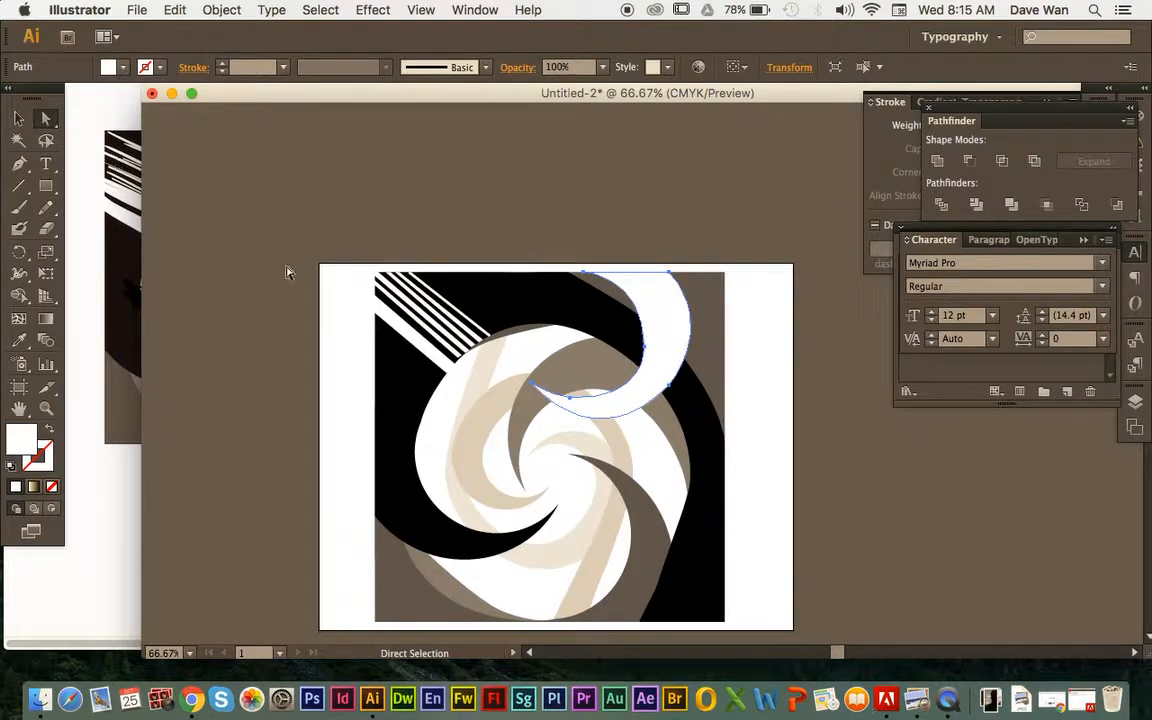
{"action": "left_click_drag", "start_coordinate": [541, 391], "coordinate": [518, 372]}
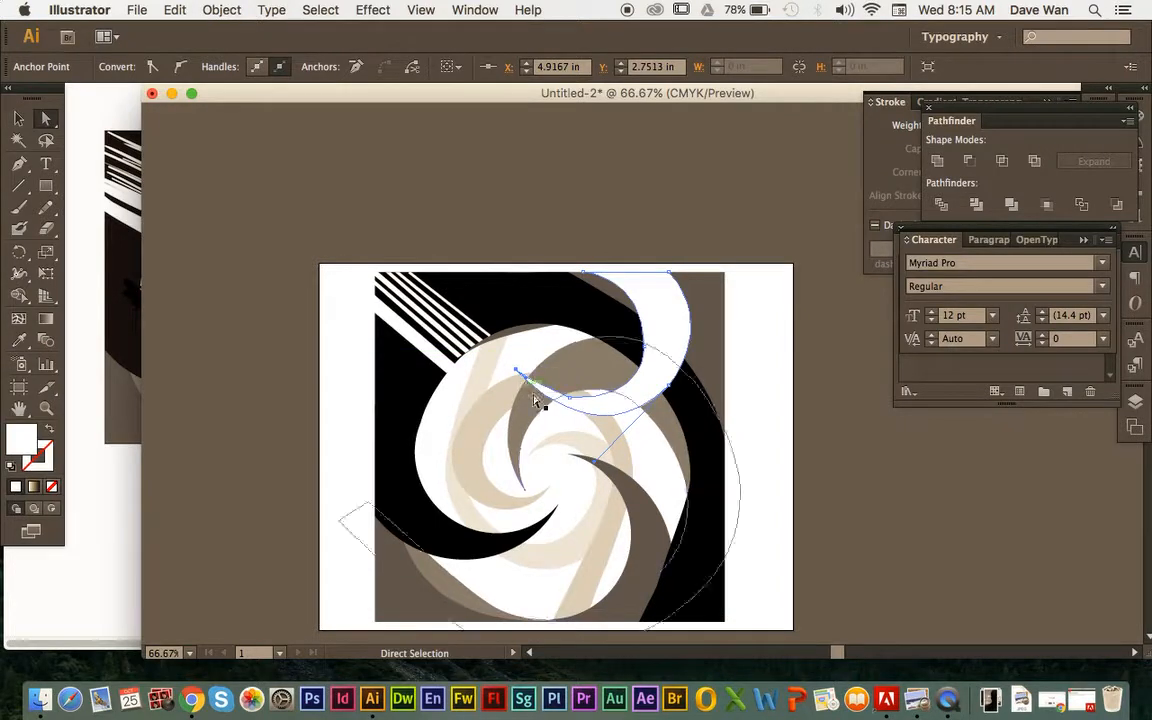
{"action": "left_click_drag", "start_coordinate": [576, 407], "coordinate": [578, 390]}
{"action": "key", "text": "super+z"}
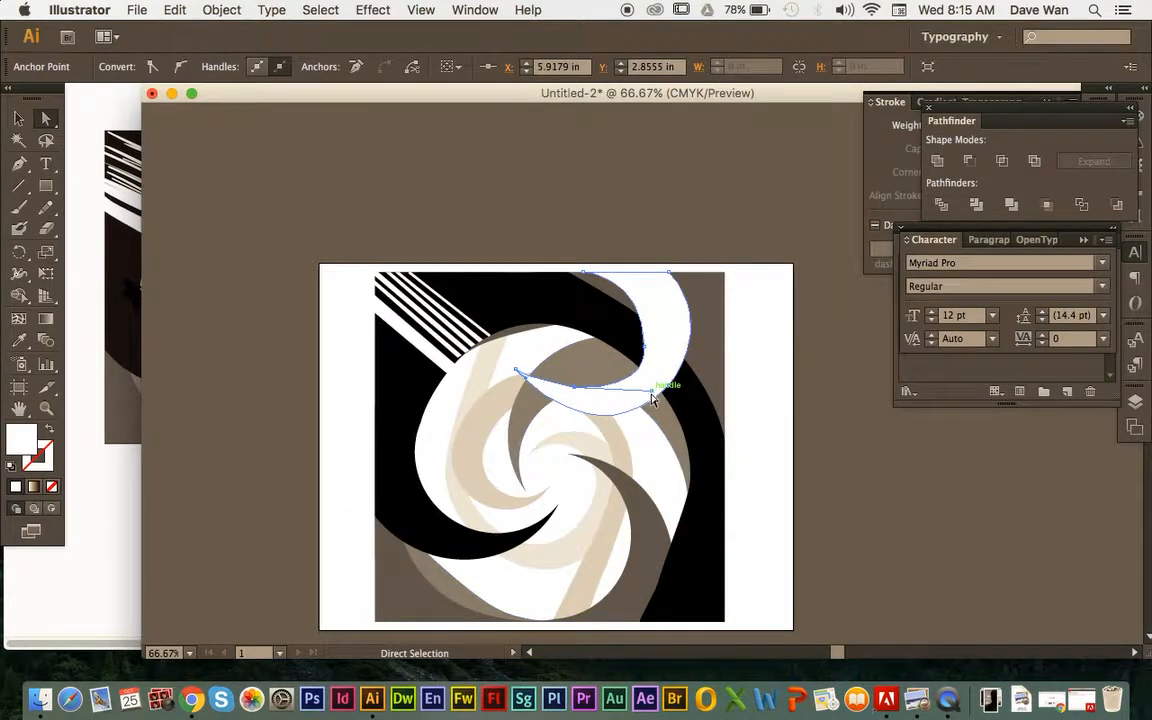
{"action": "mouse_move", "coordinate": [651, 399]}
{"action": "left_mouse_down"}
{"action": "mouse_move", "coordinate": [630, 411]}
{"action": "mouse_move", "coordinate": [674, 398]}
{"action": "mouse_move", "coordinate": [661, 418]}
{"action": "mouse_move", "coordinate": [655, 404]}
{"action": "left_mouse_up"}
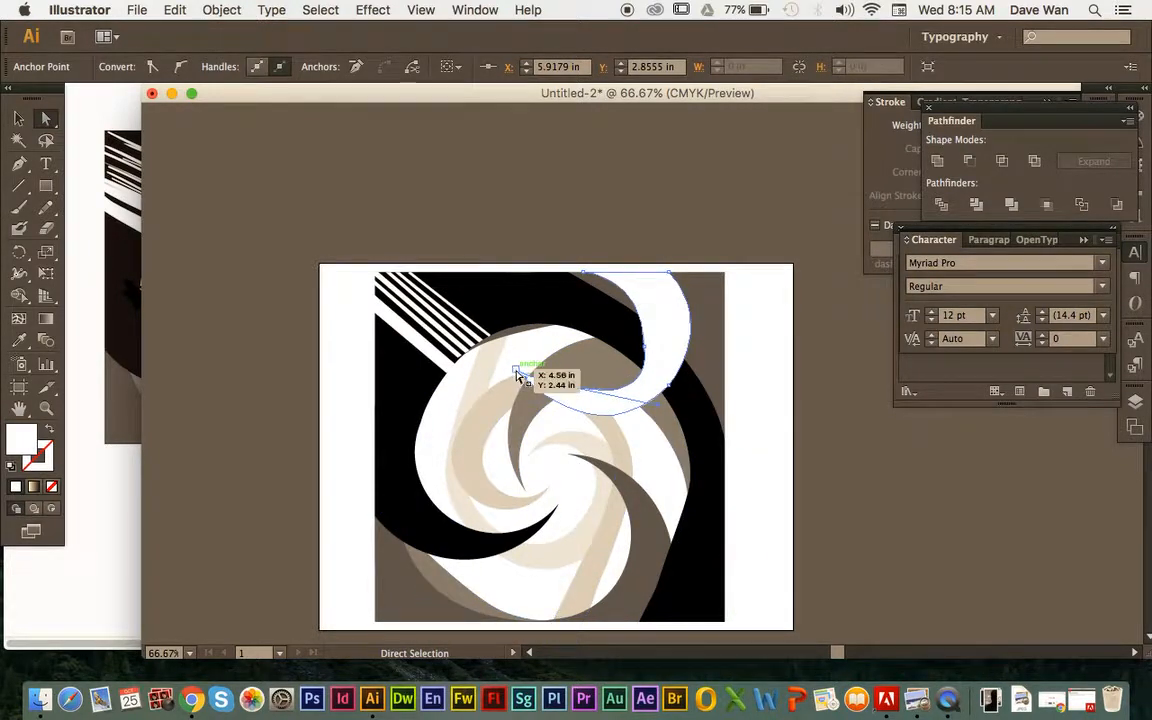
{"action": "left_click_drag", "start_coordinate": [521, 403], "coordinate": [590, 459]}
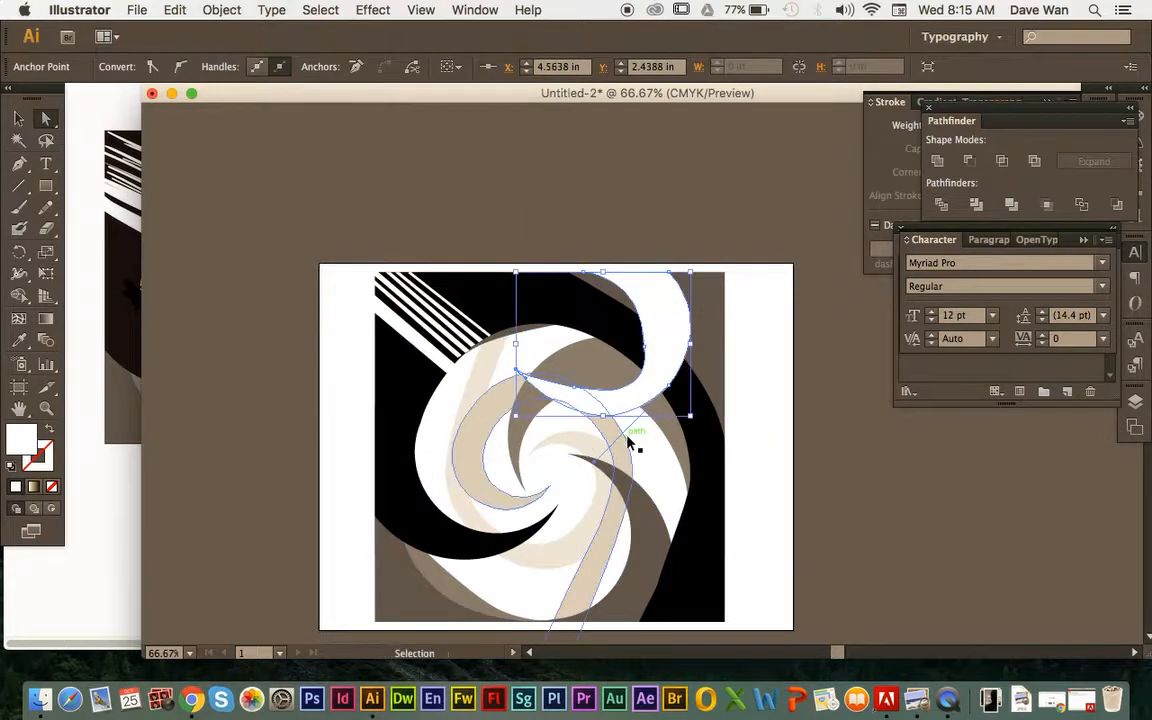
Undo all the anchor point changes to the crescent's tip and deselect the shape.
{"action": "key", "text": "super+z"}
{"action": "key", "text": "super+z"}
{"action": "key", "text": "super+z"}
{"action": "key", "text": "super+z"}
{"action": "key", "text": "super+z"}
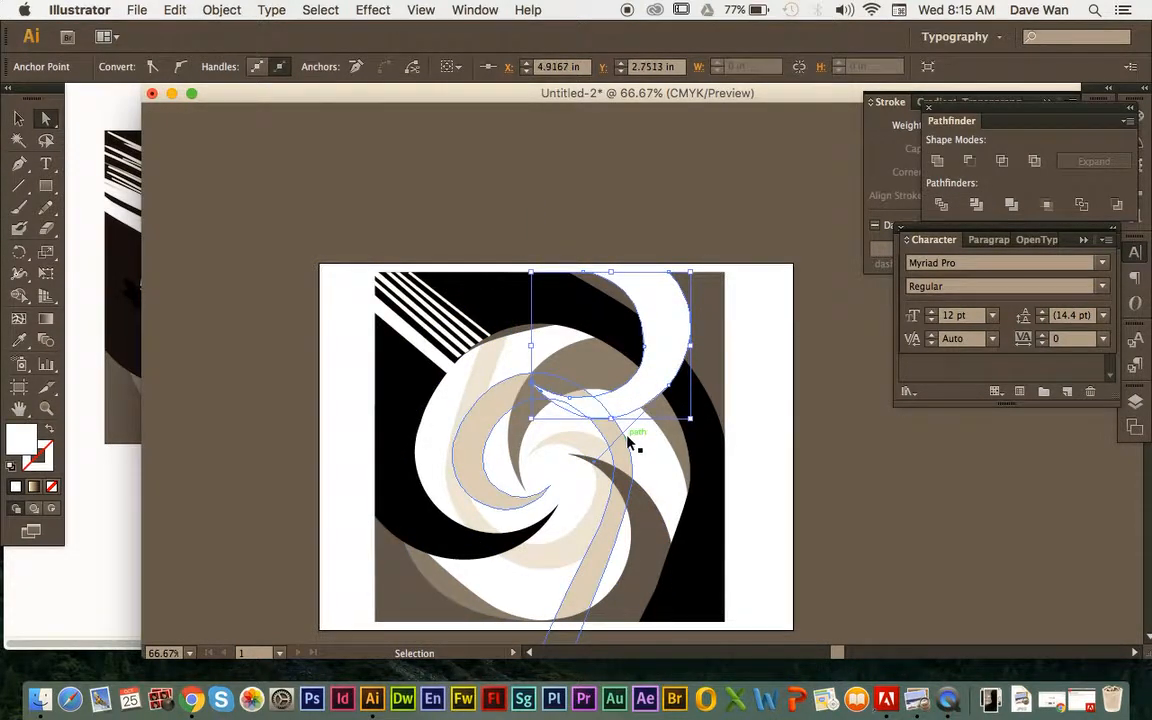
{"action": "left_click", "coordinate": [16, 119]}
{"action": "left_click", "coordinate": [180, 178]}
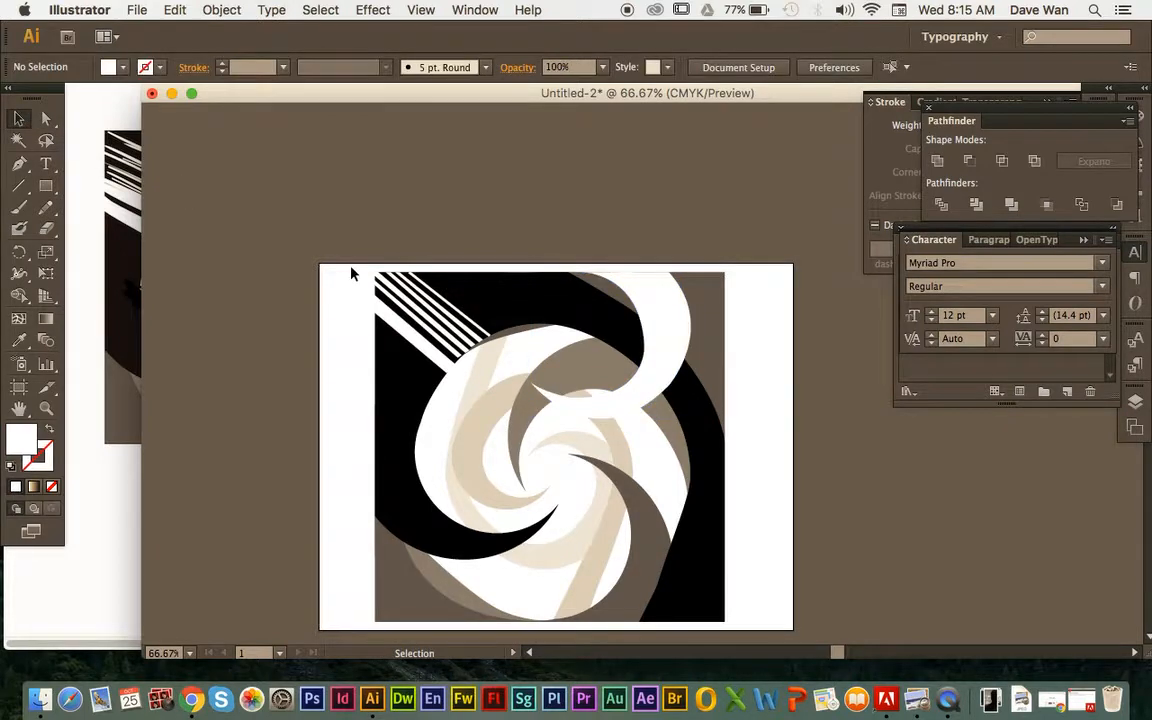
Duplicate the white crescent to its left, scale the copy down proportionally and place it inside the original's curve.
{"action": "left_click", "coordinate": [644, 385]}
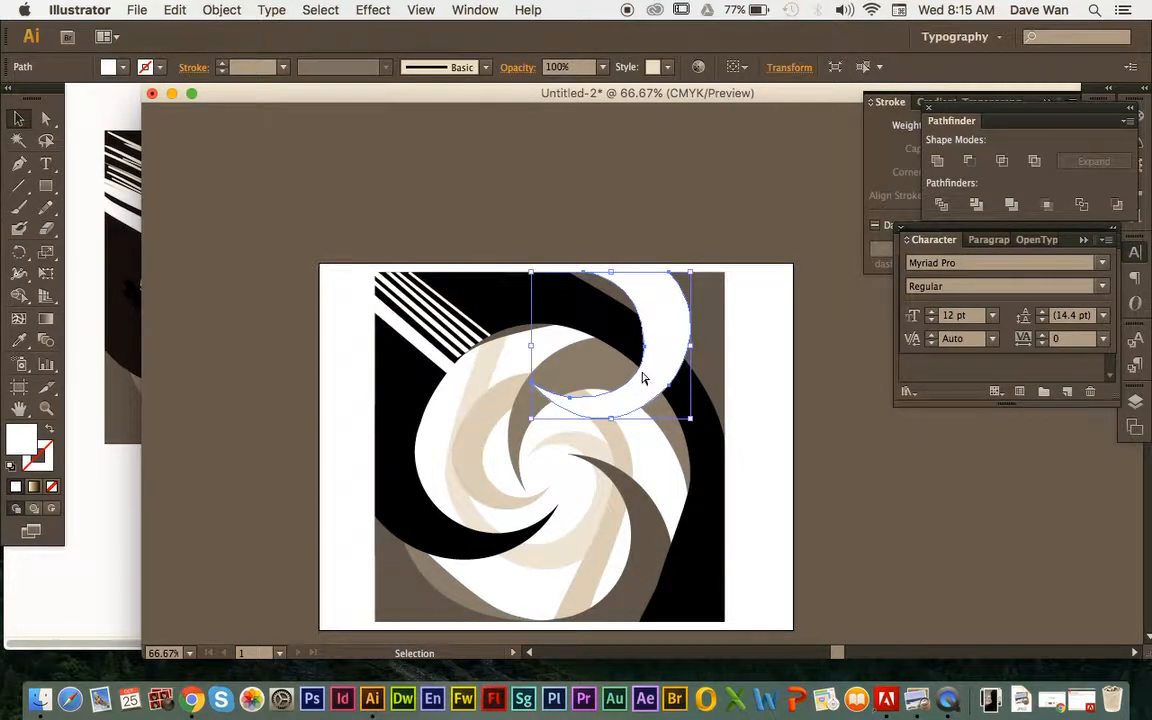
{"action": "left_click_drag", "start_coordinate": [644, 378], "coordinate": [662, 385]}
{"action": "left_click_drag", "start_coordinate": [677, 335], "coordinate": [592, 328]}
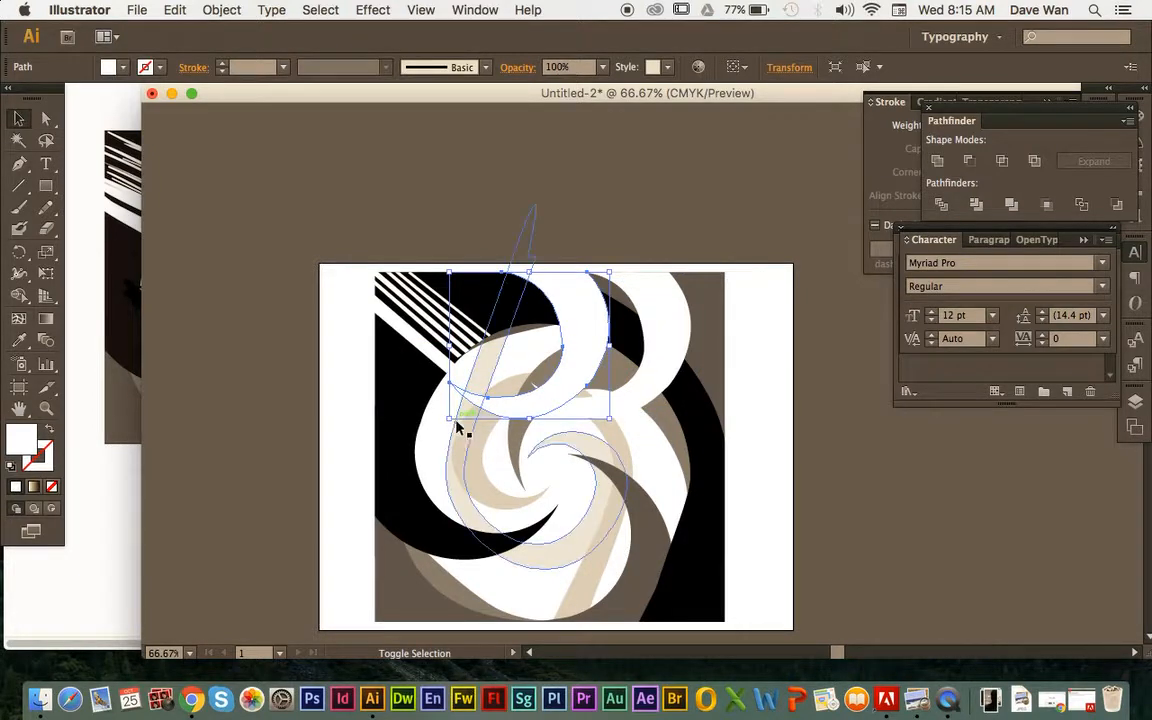
{"action": "left_click_drag", "start_coordinate": [449, 417], "coordinate": [498, 373]}
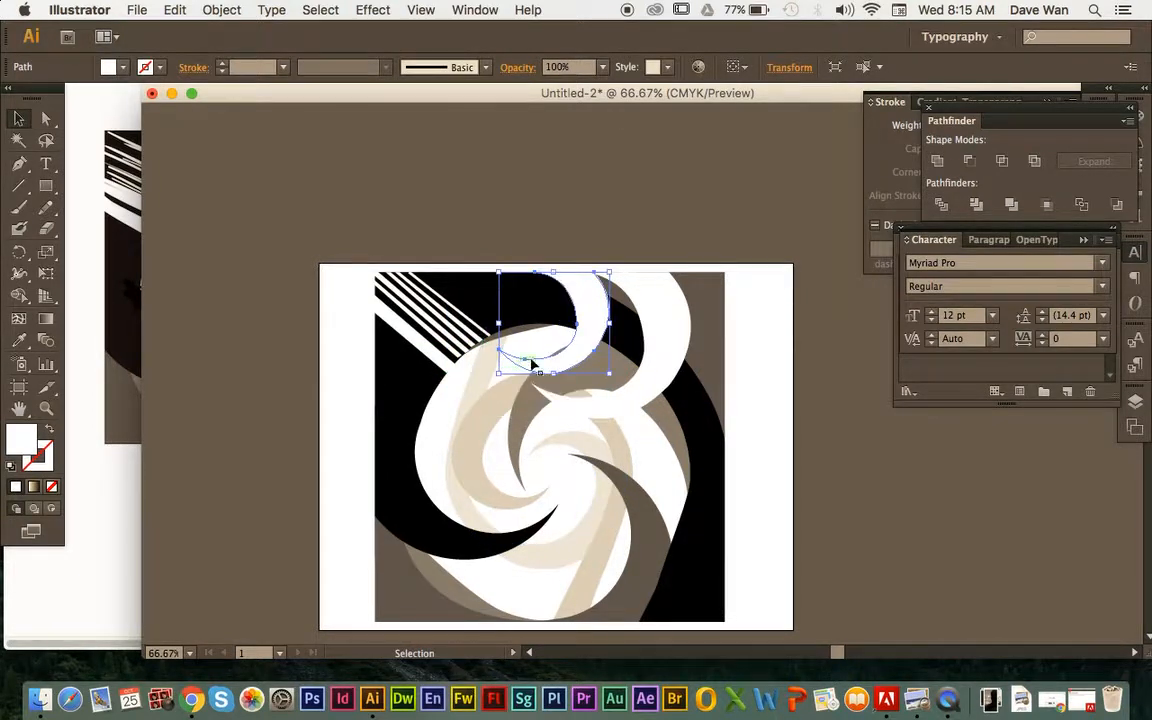
{"action": "mouse_move", "coordinate": [580, 349]}
{"action": "left_mouse_down"}
{"action": "mouse_move", "coordinate": [592, 369]}
{"action": "mouse_move", "coordinate": [586, 326]}
{"action": "left_mouse_up"}
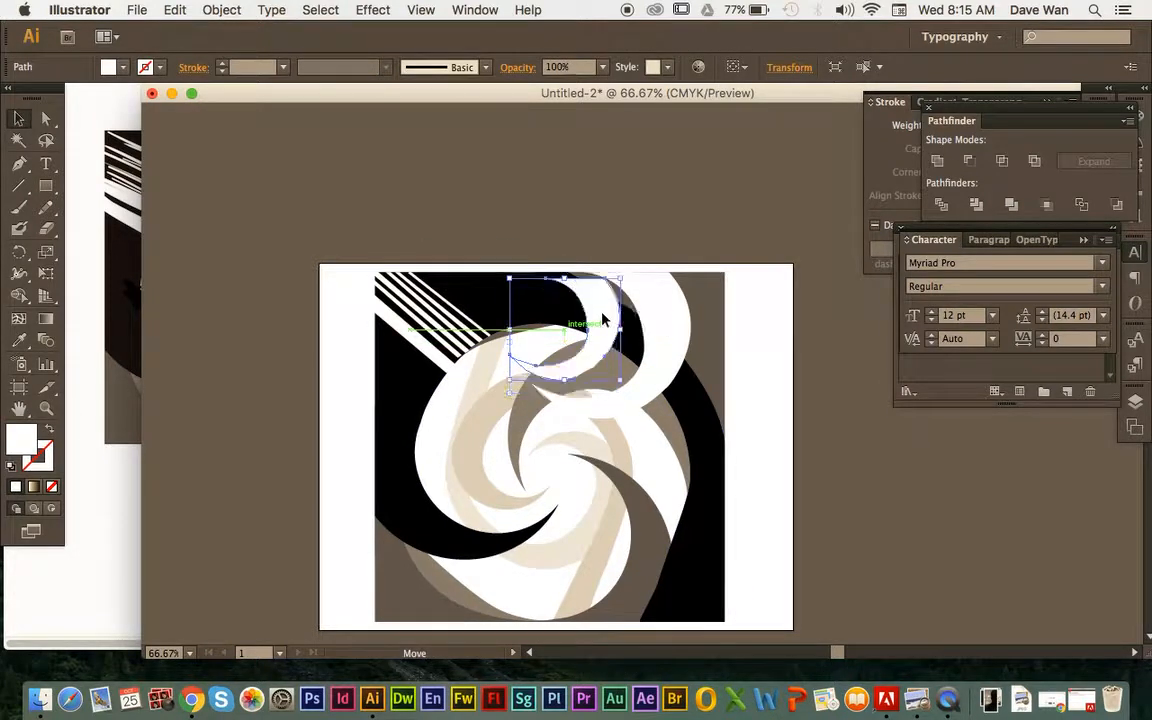
Adjust the smaller crescent's upper anchor points to meet the artwork's top edge and deselect it.
{"action": "left_click", "coordinate": [43, 120]}
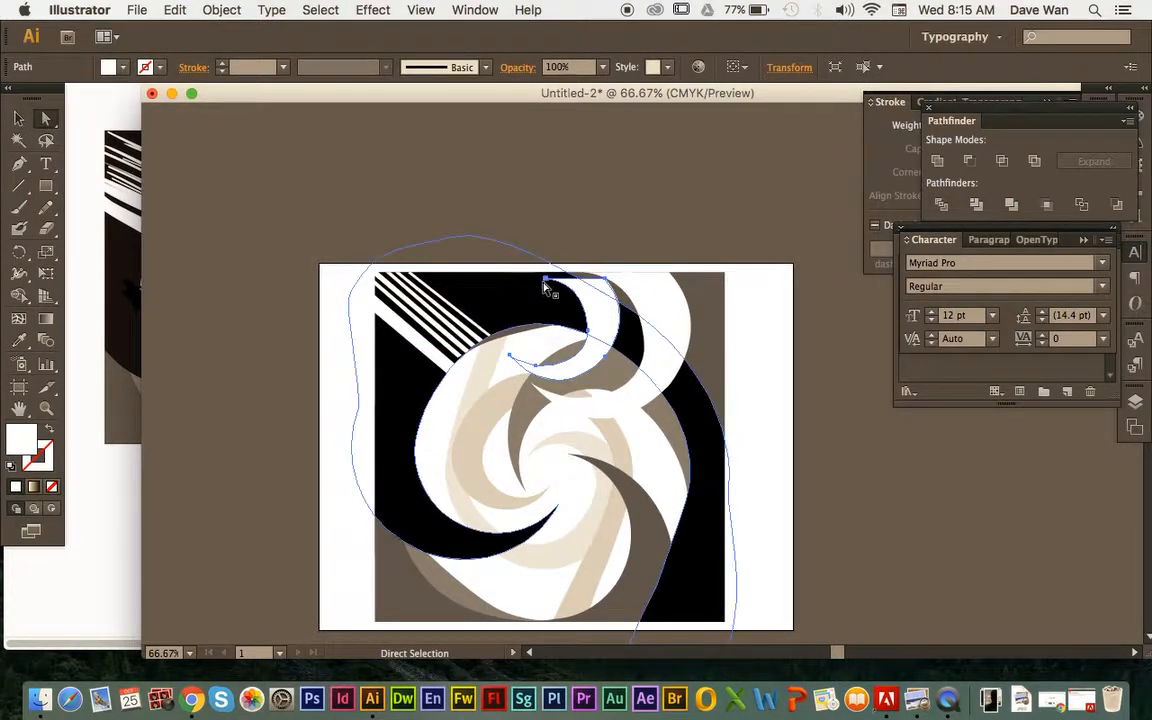
{"action": "left_click_drag", "start_coordinate": [541, 281], "coordinate": [599, 274]}
{"action": "left_click", "coordinate": [290, 219]}
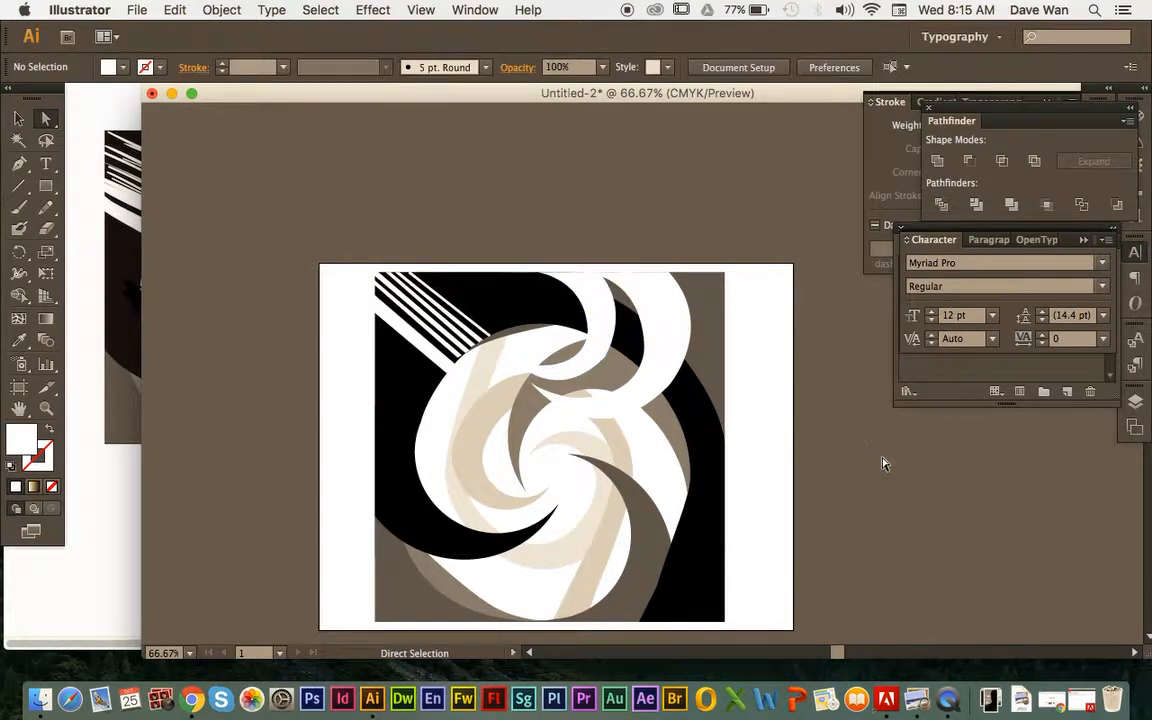
Delete the smaller crescent copy, keeping only the large white crescent.
{"action": "left_click", "coordinate": [18, 118]}
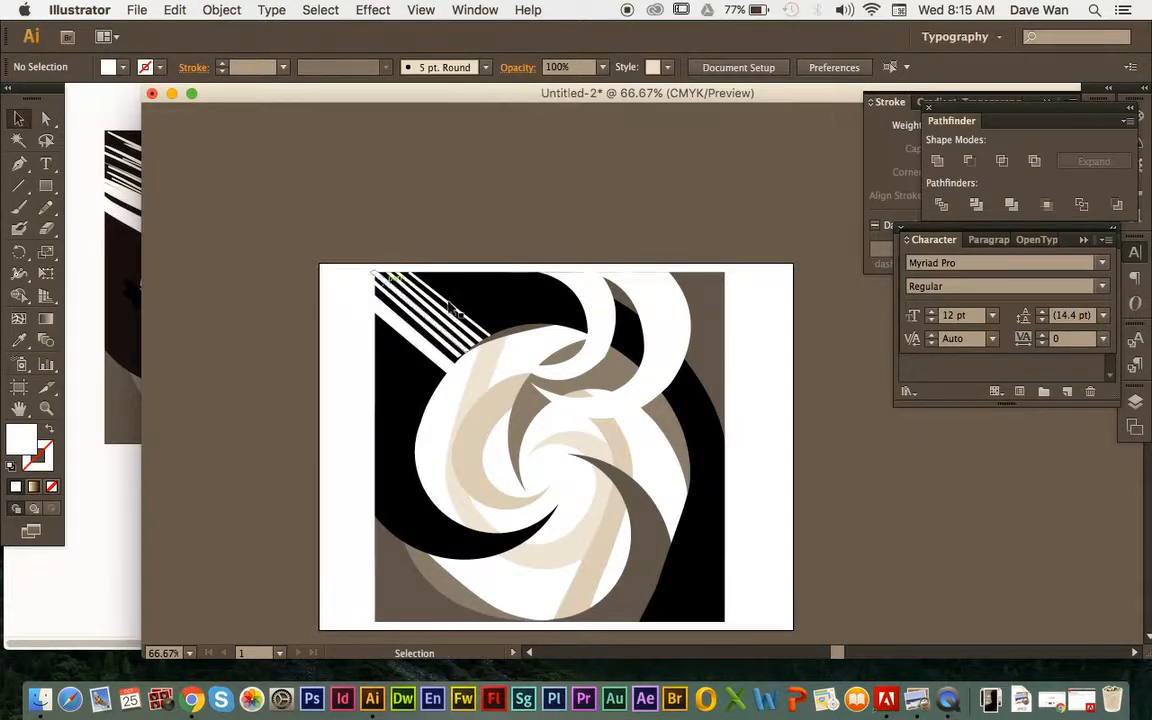
{"action": "left_click", "coordinate": [600, 343]}
{"action": "key", "text": "Delete"}
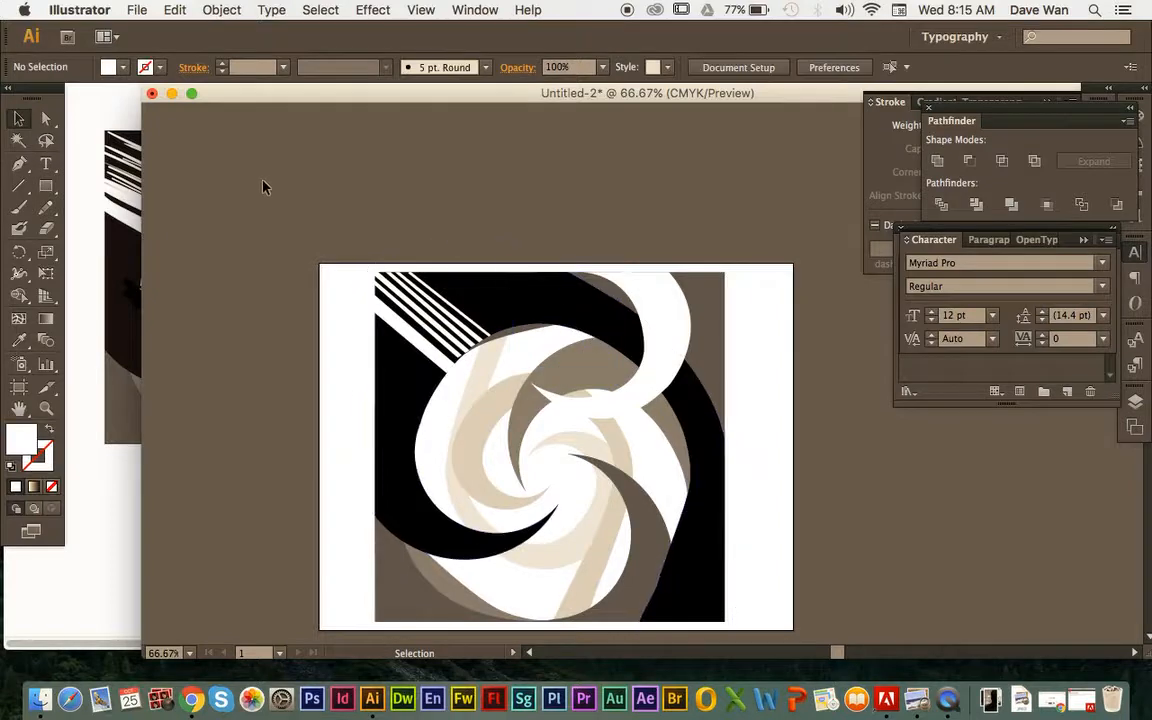
Switch to the sketch image in Preview and look through its other hand-drawn comps, then return to the Illustrator artwork.
{"action": "left_click_drag", "start_coordinate": [381, 93], "coordinate": [744, 112]}
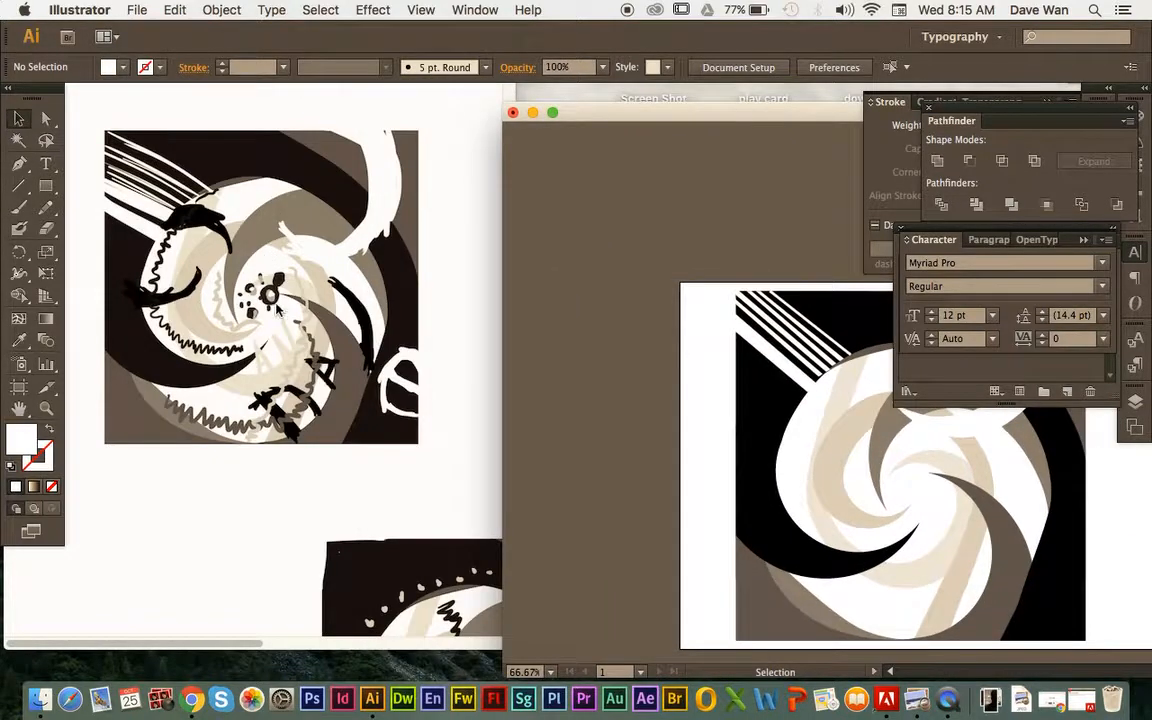
{"action": "left_click", "coordinate": [370, 504]}
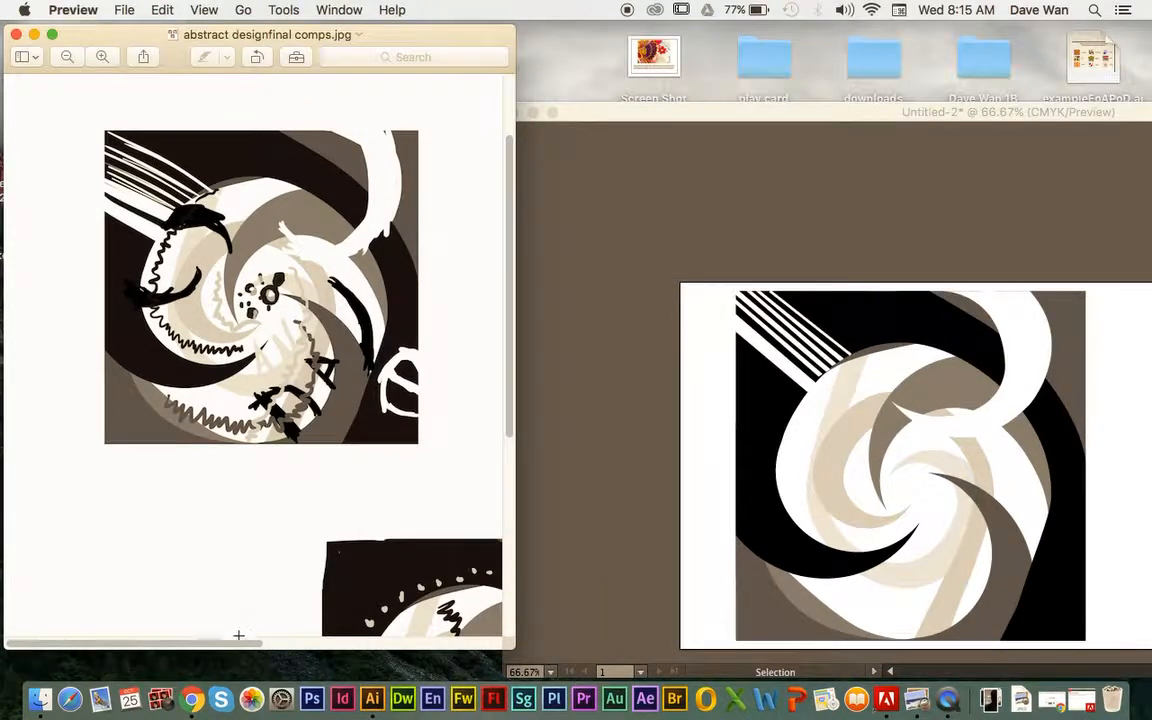
{"action": "left_click_drag", "start_coordinate": [238, 635], "coordinate": [418, 630]}
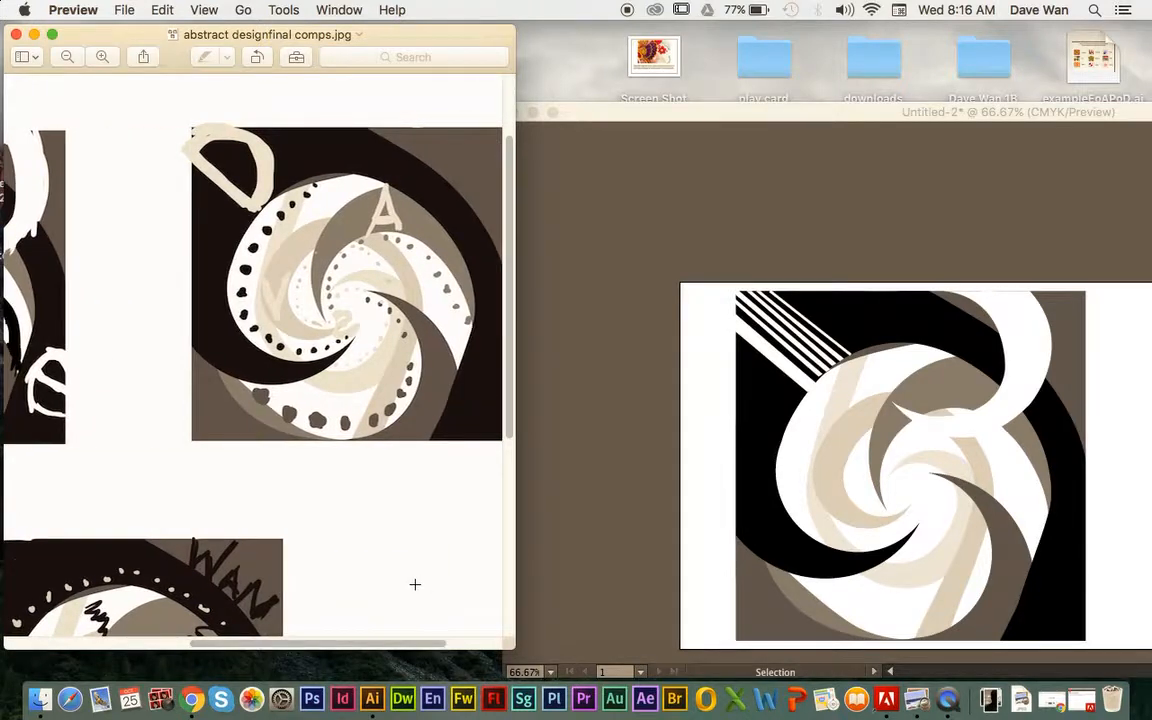
{"action": "scroll", "coordinate": [415, 584], "scroll_direction": "down", "scroll_amount": 8}
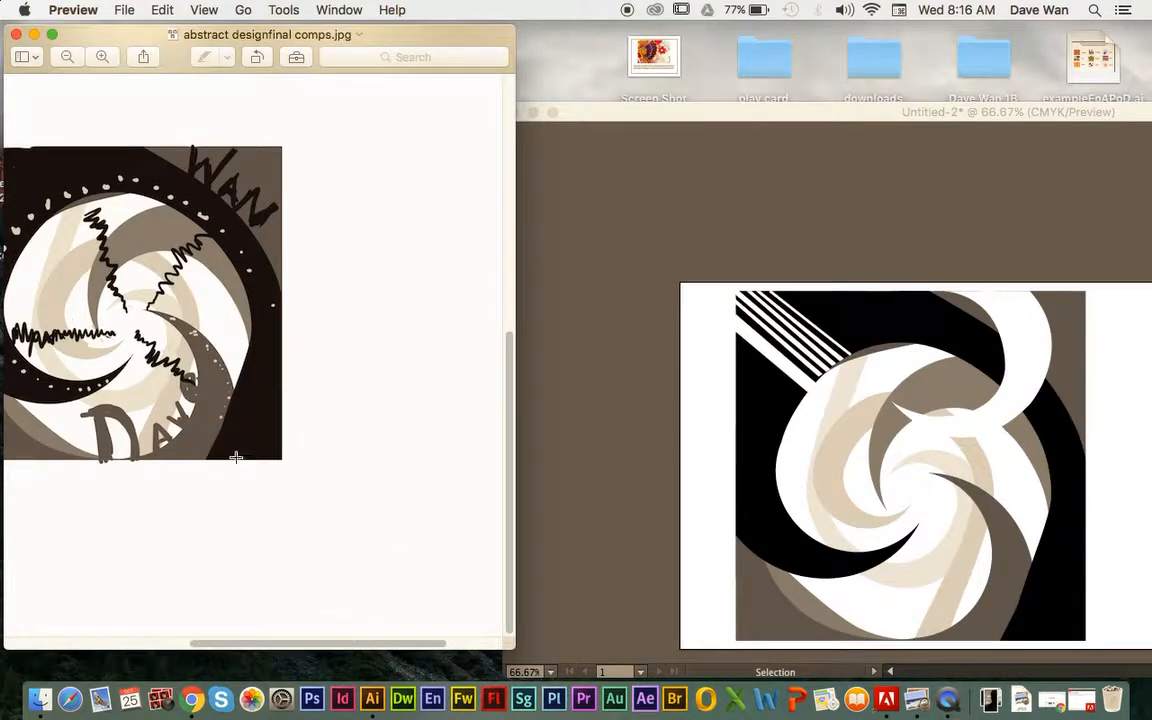
{"action": "left_click_drag", "start_coordinate": [678, 119], "coordinate": [314, 107]}
Draw a white wedge with the Pen tool from the swirl's centre, widening to the artwork's lower-right corner, and deselect it.
{"action": "left_click", "coordinate": [21, 165]}
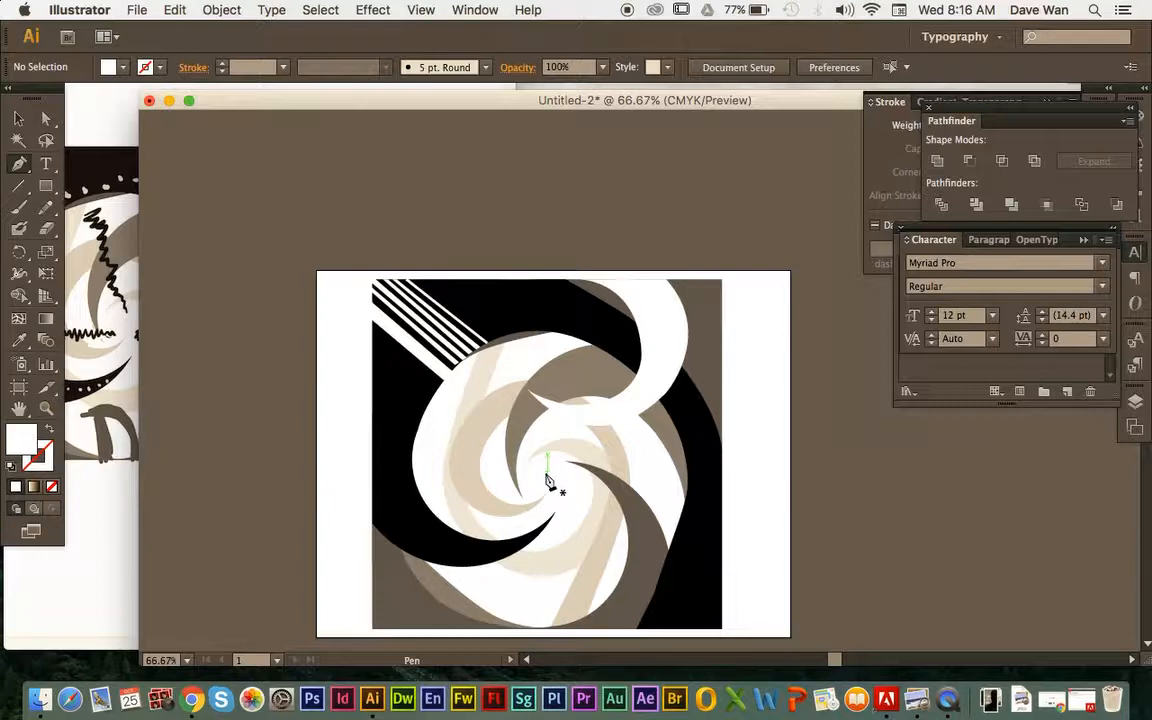
{"action": "left_click_drag", "start_coordinate": [547, 473], "coordinate": [688, 640]}
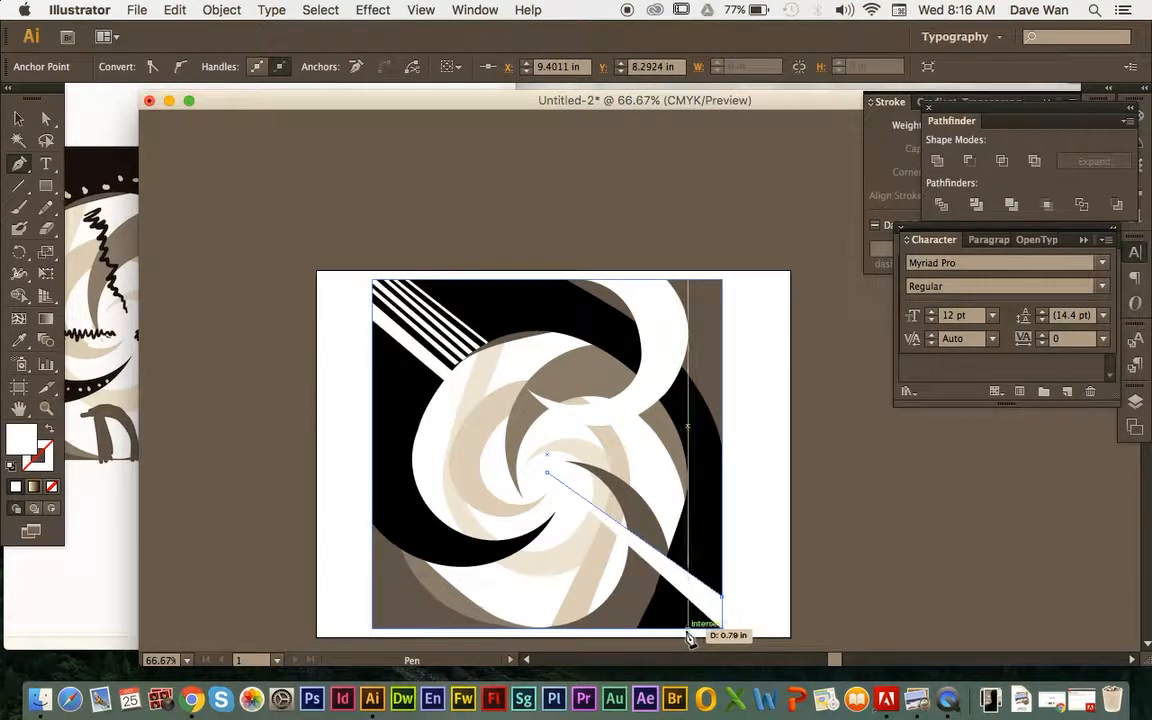
{"action": "left_click", "coordinate": [682, 629]}
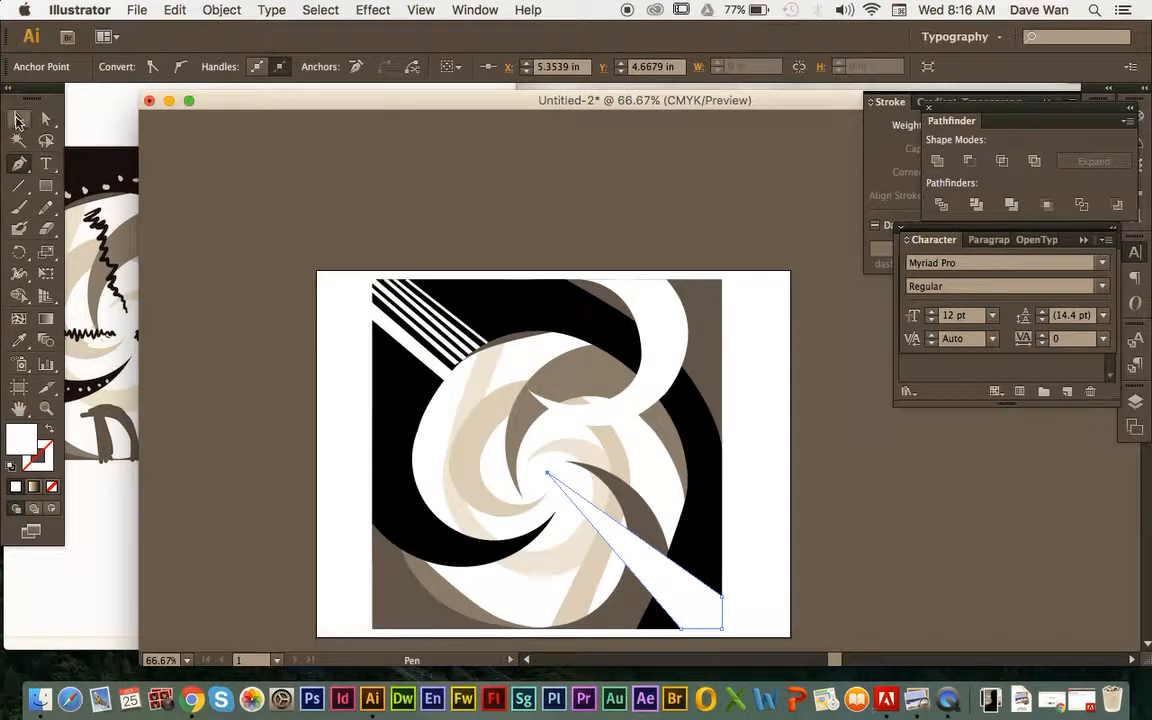
{"action": "left_click", "coordinate": [18, 120]}
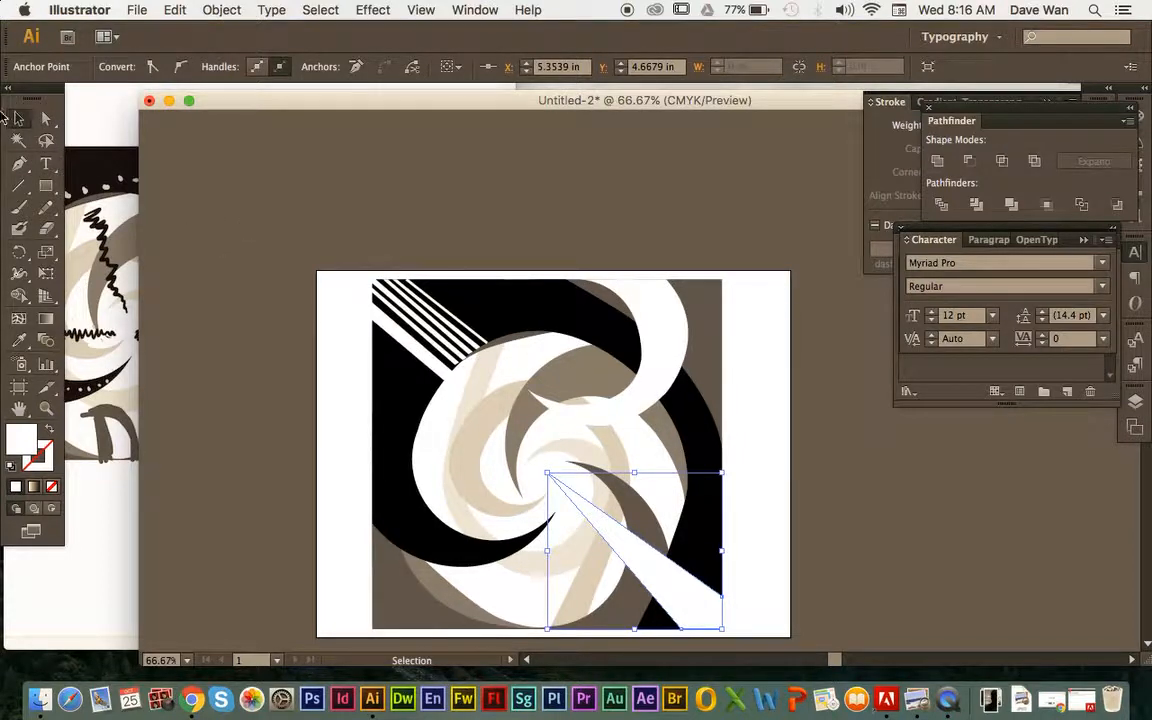
{"action": "left_click", "coordinate": [270, 214]}
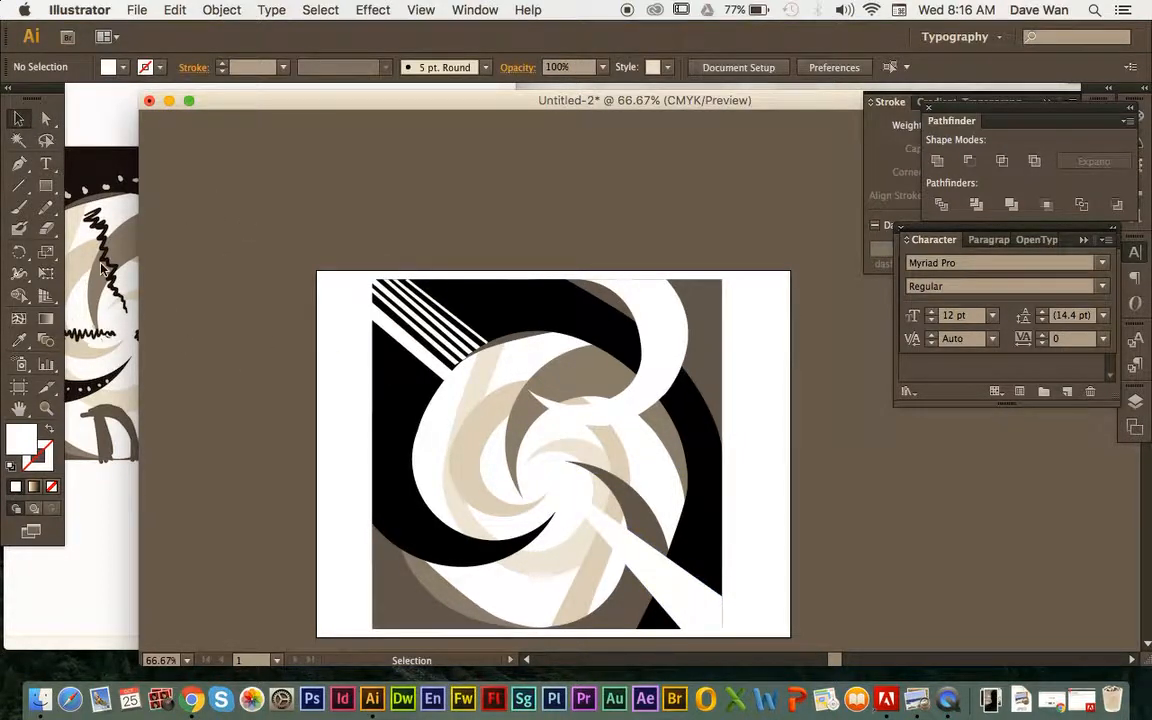
Set the fill to black and draw a closed rectangle about 1.5 in wide with the Pen tool on the swirl's left half, leaving it deselected.
{"action": "left_click", "coordinate": [18, 163]}
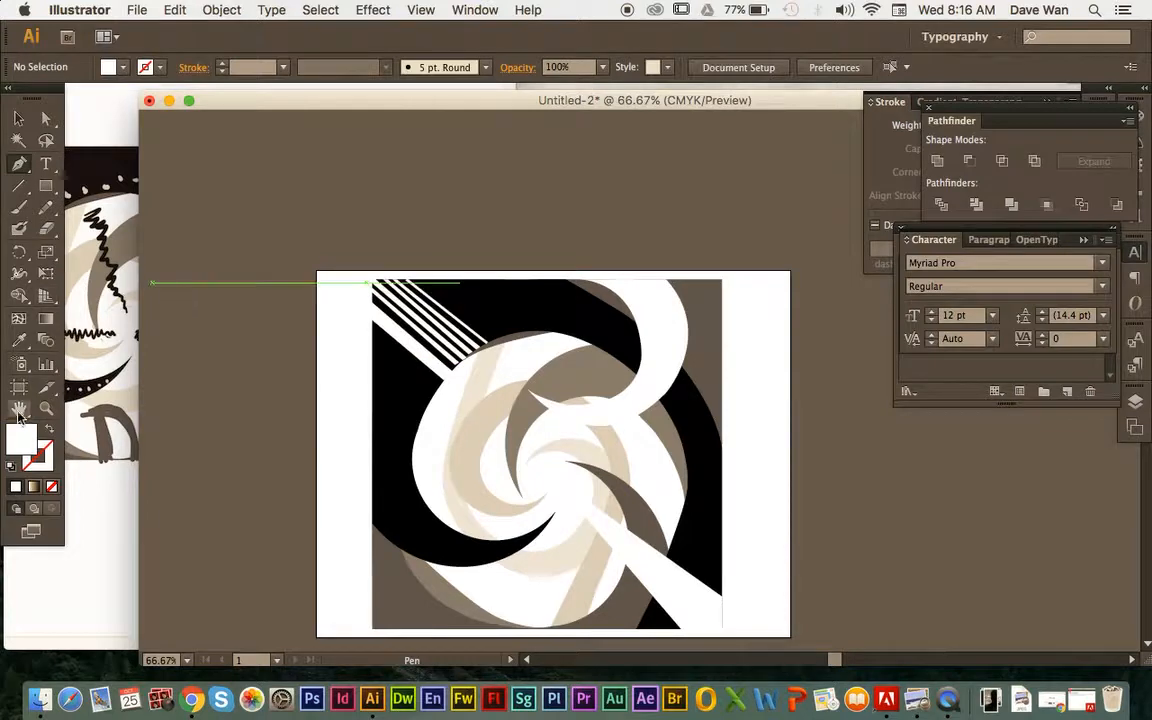
{"action": "double_click", "coordinate": [22, 440]}
{"action": "type", "text": "000000"}
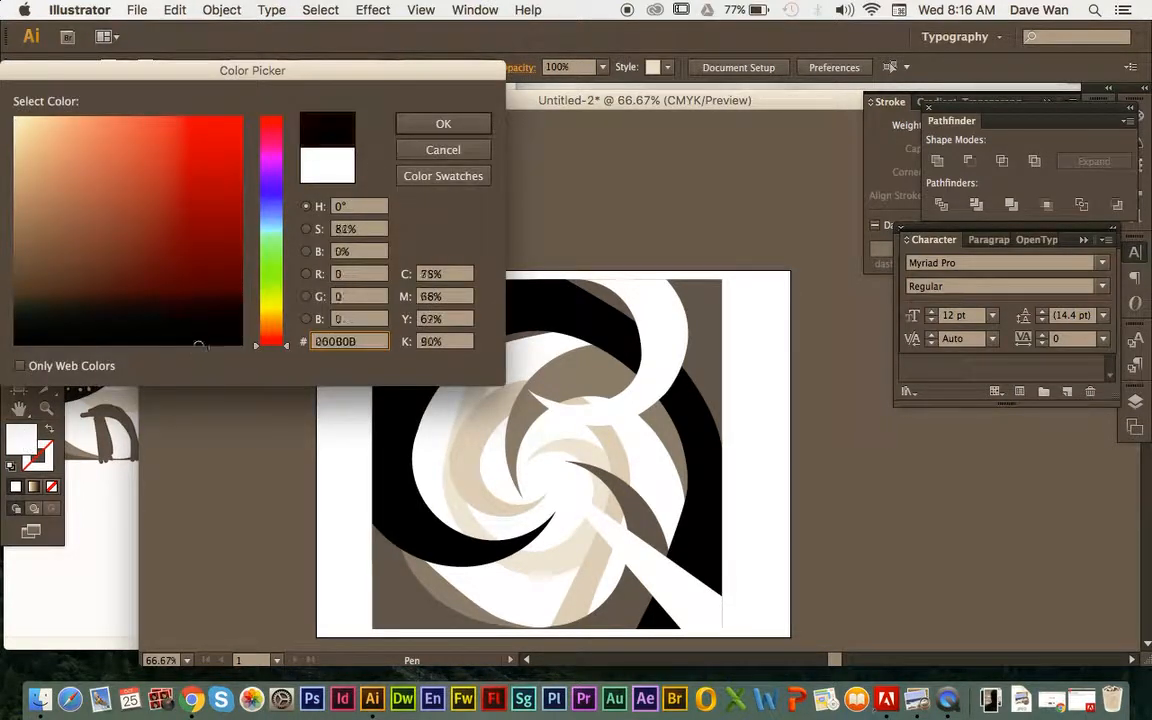
{"action": "left_click", "coordinate": [443, 124]}
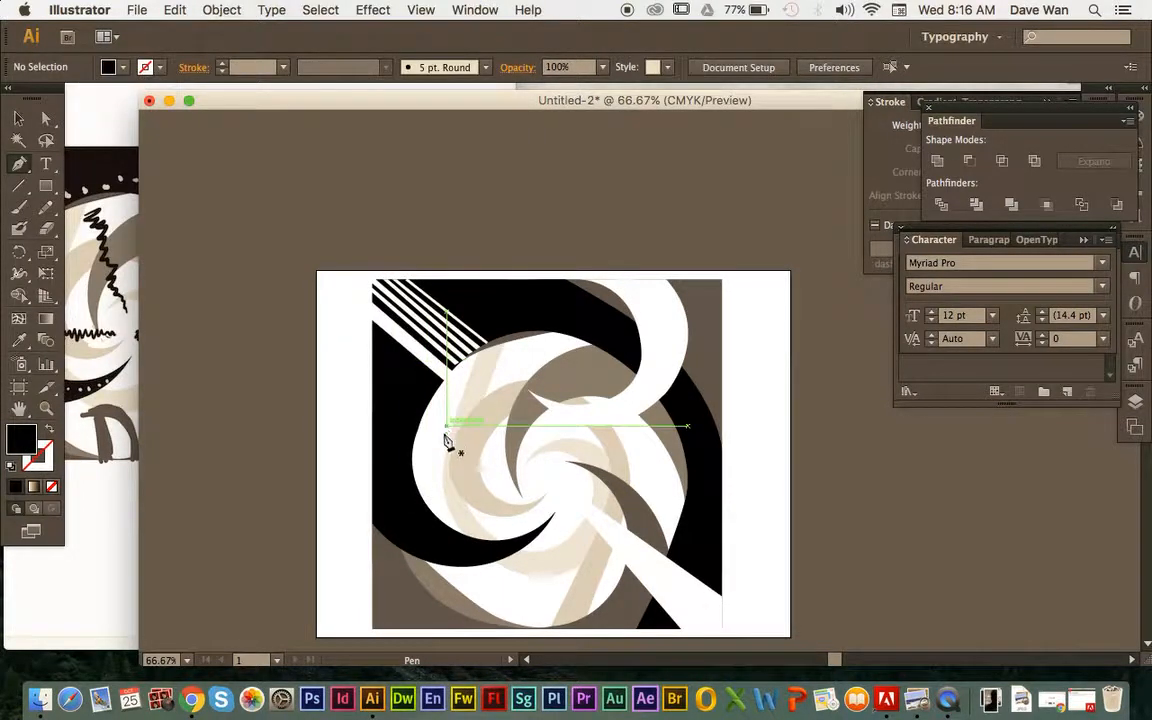
{"action": "left_click_drag", "start_coordinate": [446, 450], "coordinate": [446, 475]}
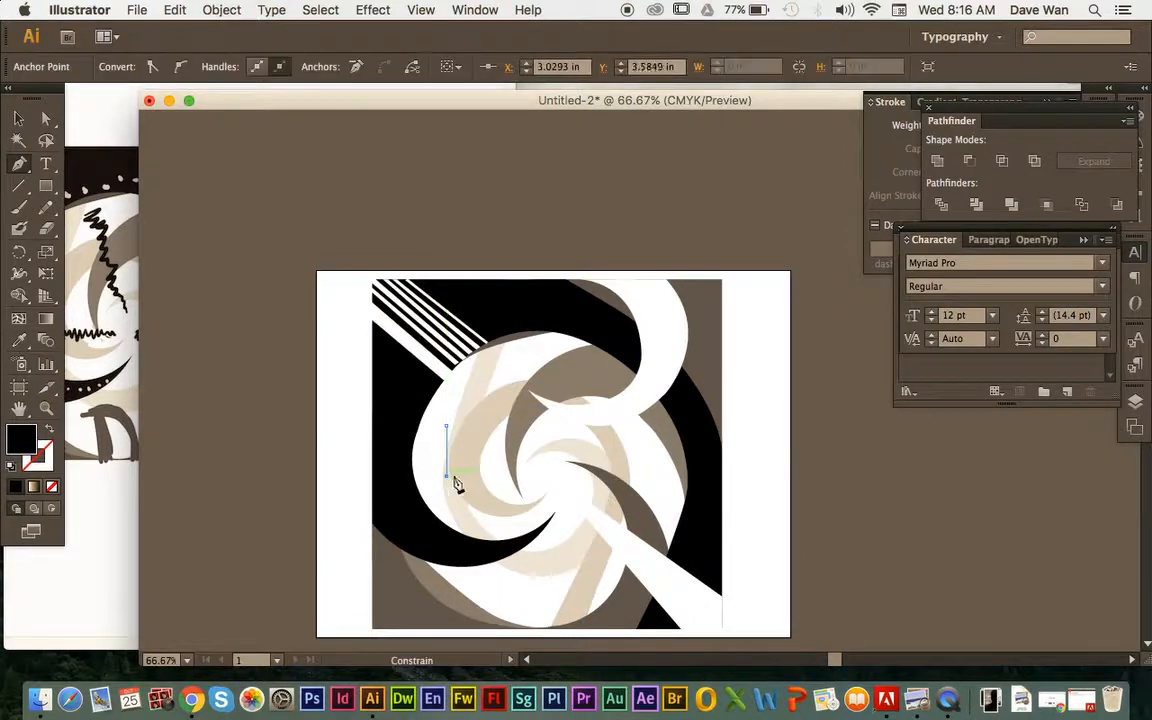
{"action": "left_click", "coordinate": [513, 476]}
{"action": "left_click", "coordinate": [513, 426]}
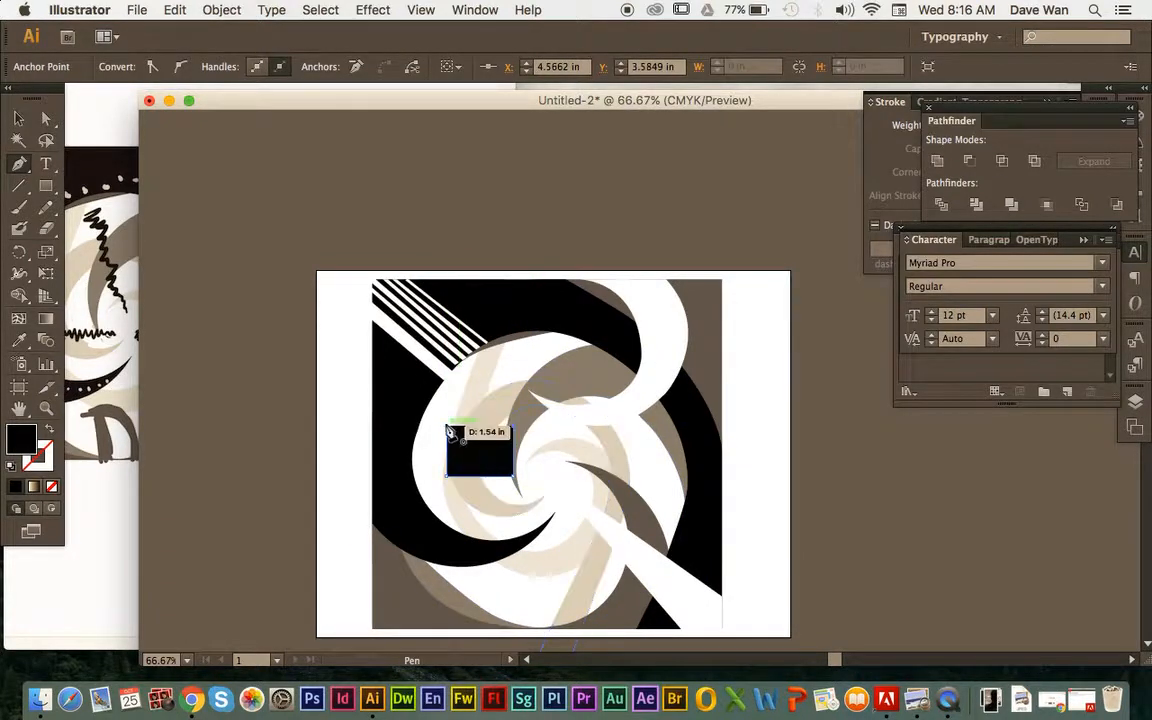
{"action": "left_click", "coordinate": [450, 432]}
{"action": "left_click", "coordinate": [20, 117]}
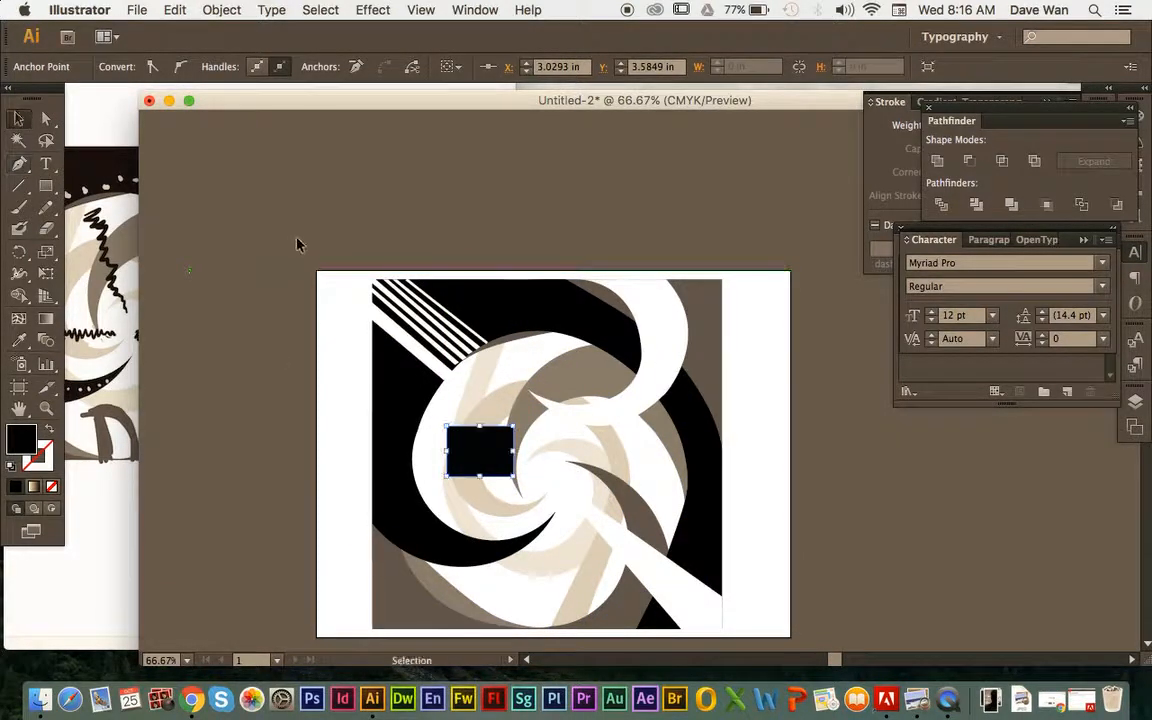
{"action": "left_click", "coordinate": [296, 244]}
Draw a closed, curved black freeform shape with the Pen tool across the right side of the swirl and deselect it.
{"action": "left_click", "coordinate": [20, 165]}
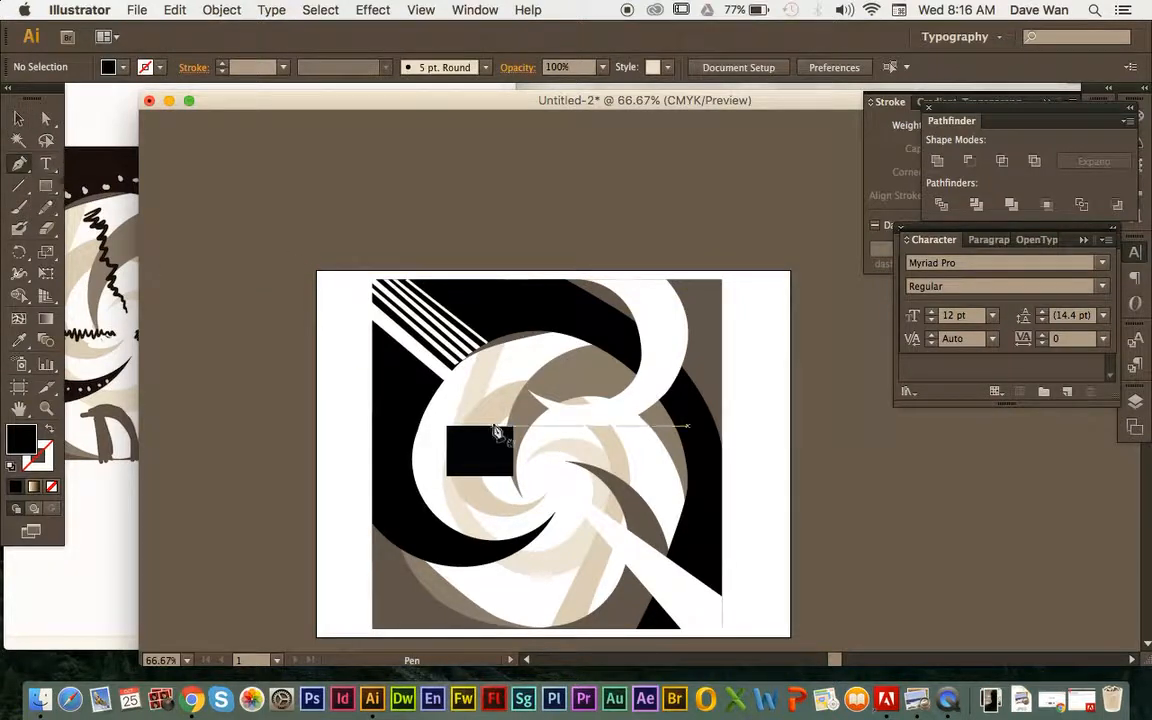
{"action": "left_click", "coordinate": [634, 498]}
{"action": "left_click_drag", "start_coordinate": [693, 507], "coordinate": [572, 455]}
{"action": "left_click", "coordinate": [671, 433]}
{"action": "left_click", "coordinate": [625, 451]}
{"action": "left_click", "coordinate": [593, 430]}
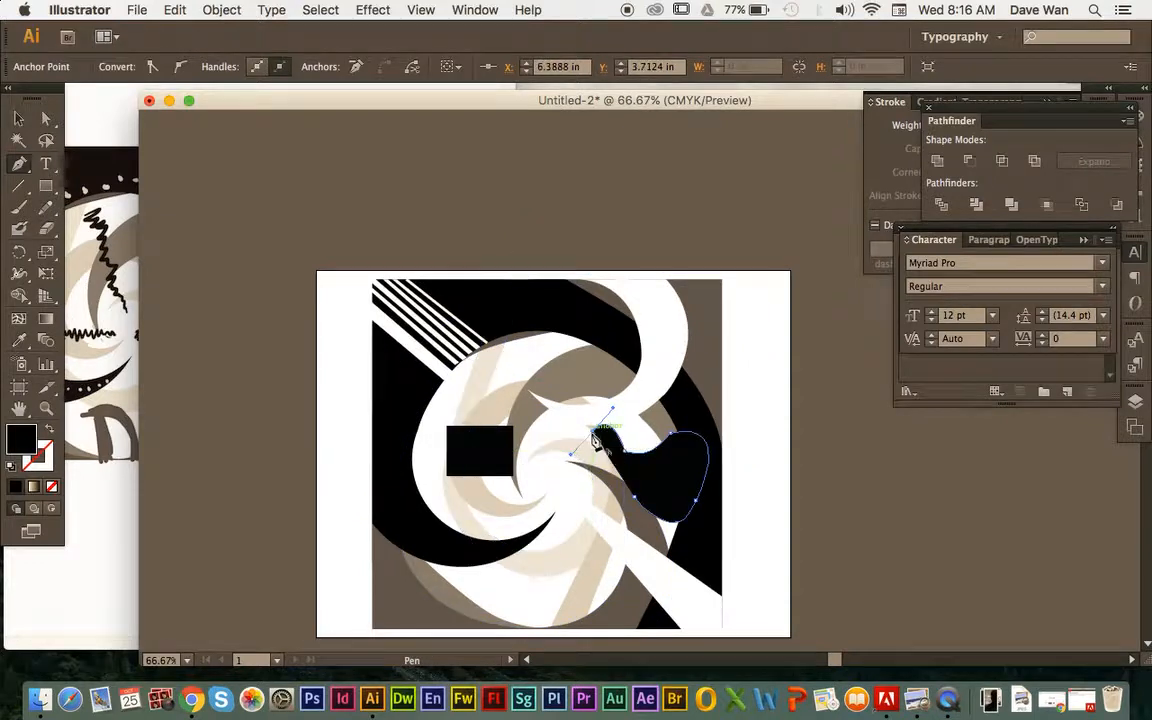
{"action": "left_click_drag", "start_coordinate": [636, 510], "coordinate": [663, 503]}
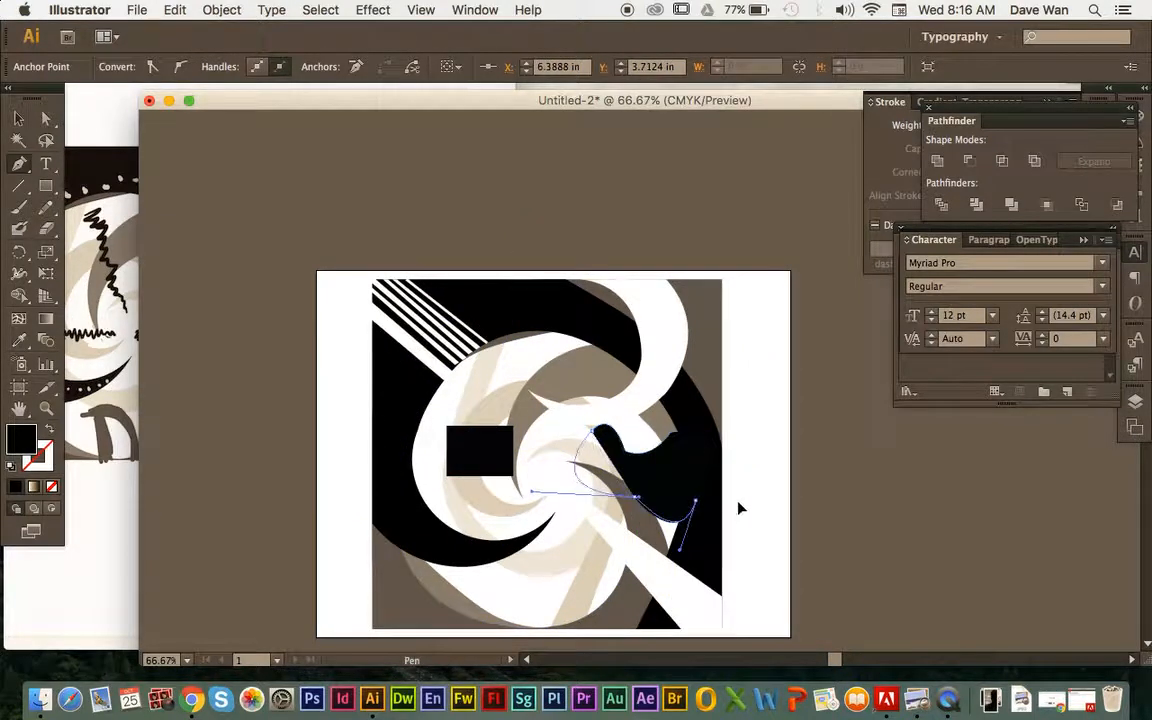
{"action": "left_click_drag", "start_coordinate": [738, 502], "coordinate": [749, 488]}
{"action": "left_click", "coordinate": [18, 119]}
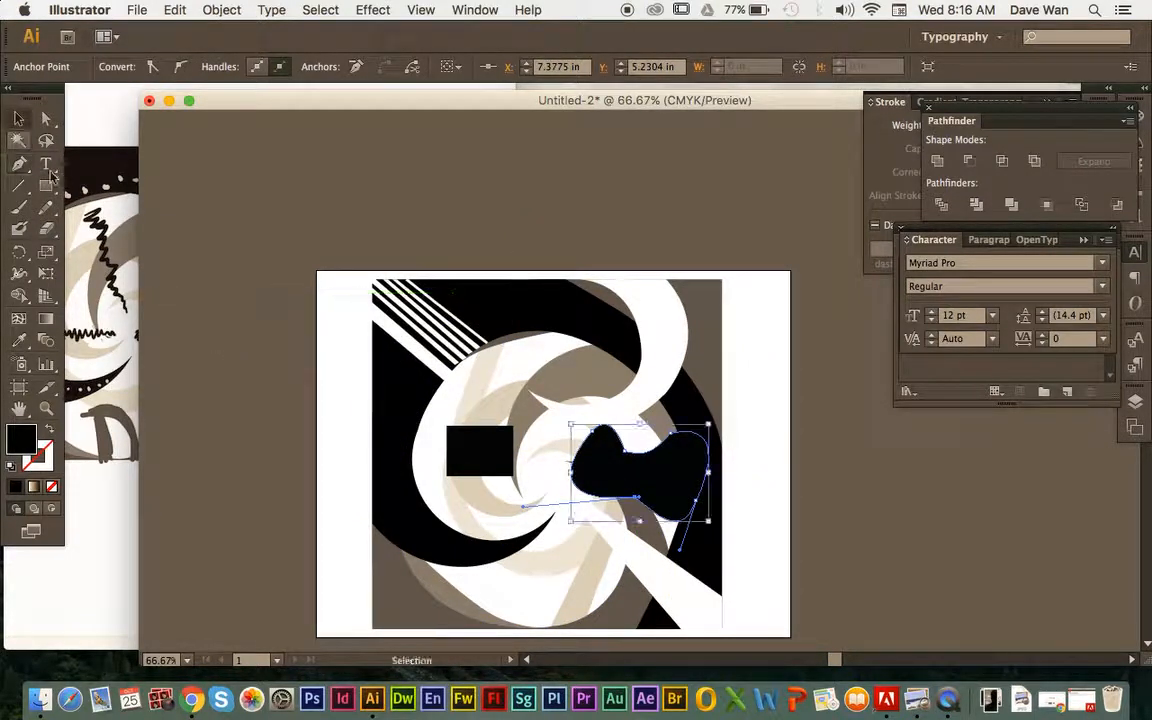
{"action": "left_click", "coordinate": [275, 318]}
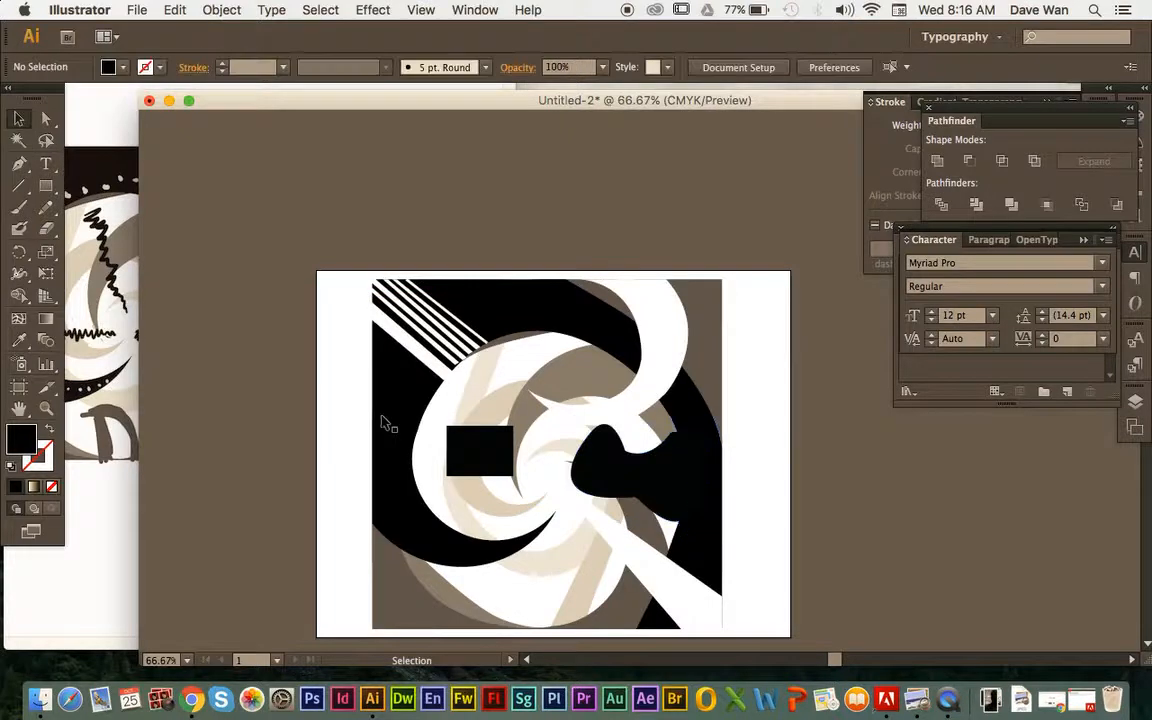
{"action": "left_click", "coordinate": [22, 162]}
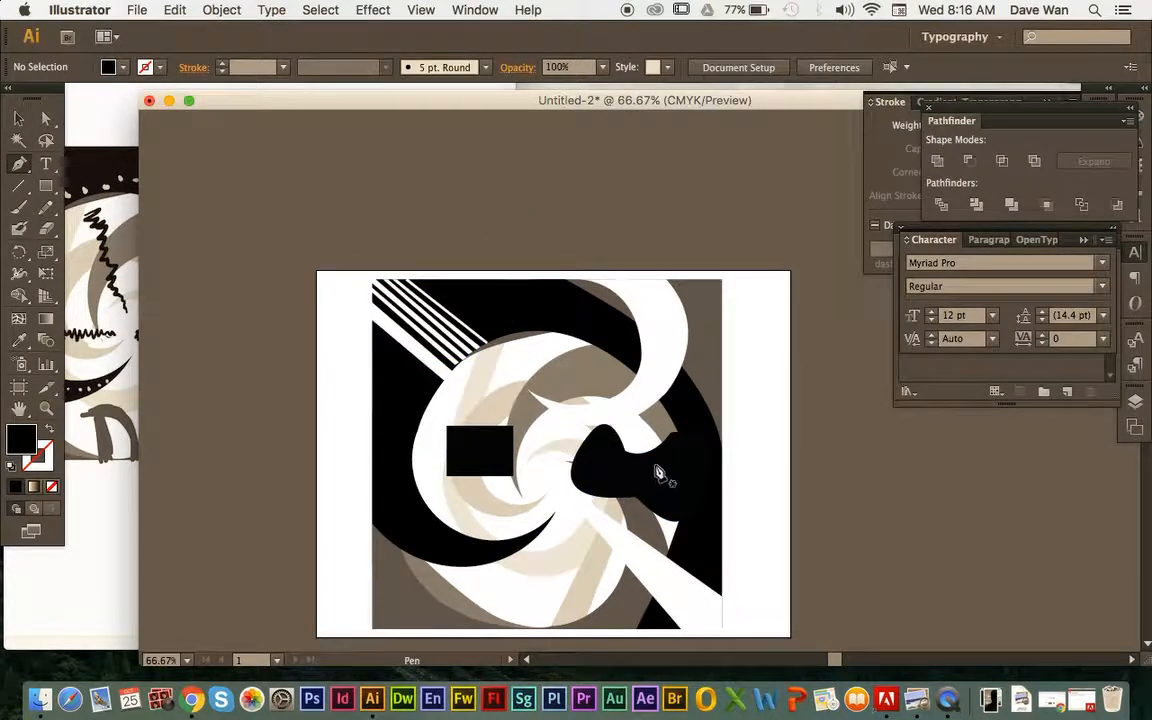
{"action": "left_click", "coordinate": [22, 122]}
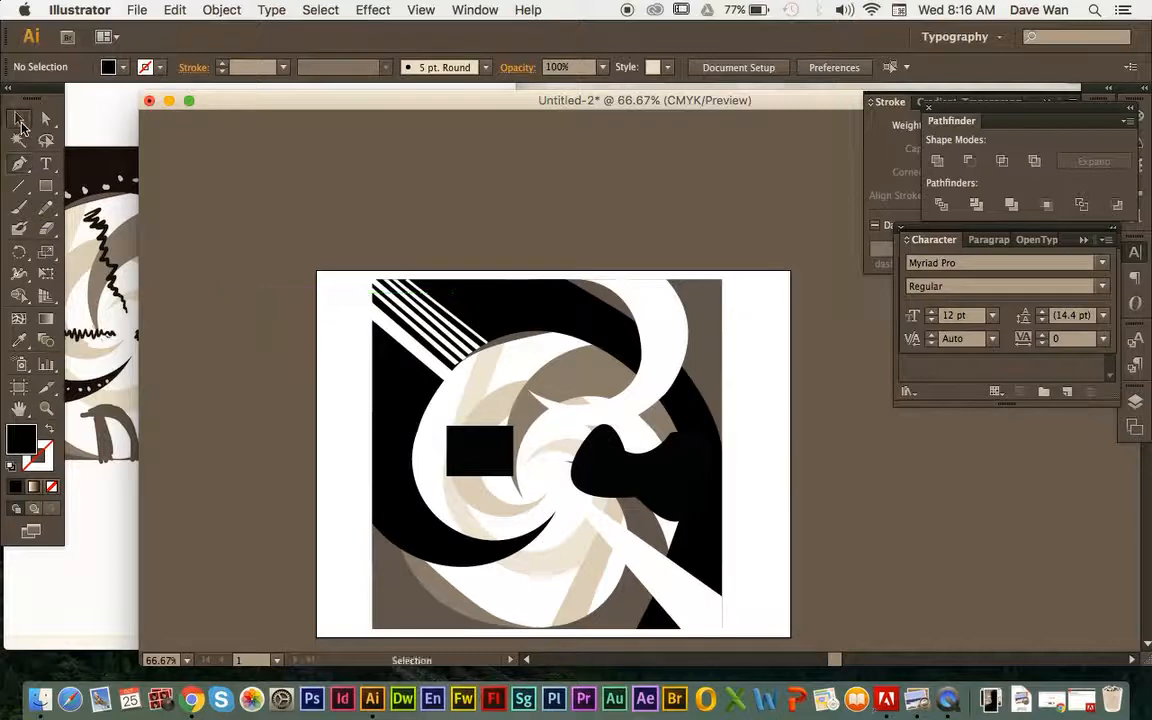